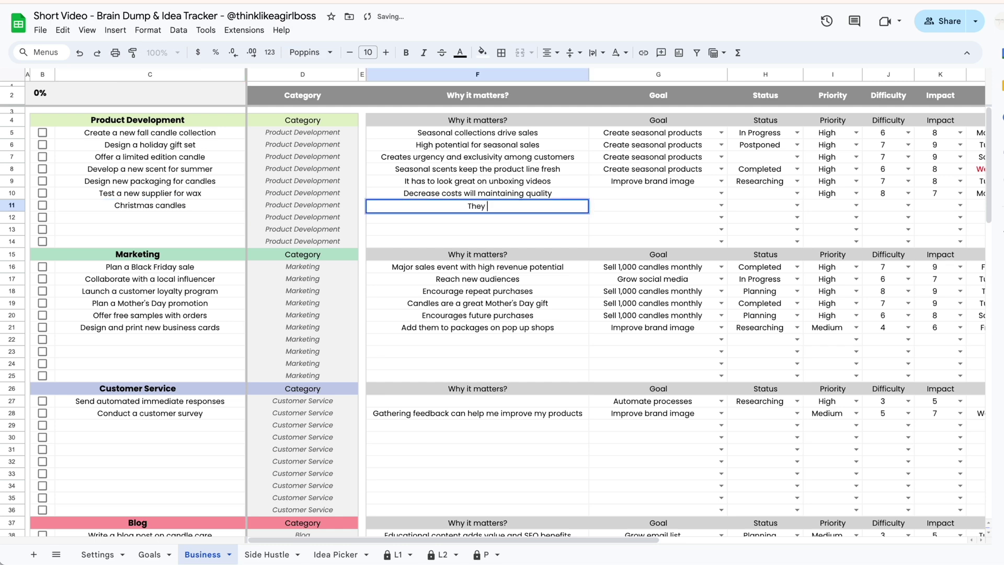
# Give the Christmas candles idea difficulty 6 and impact 8, and pick its deadline.
pyautogui.click(591, 205)
pyautogui.click(552, 301)
pyautogui.click(657, 278)
pyautogui.hscroll(-10, 491, 314)
pyautogui.click(42, 132)
# Tick off the finished Product Development tasks, including Test a new supplier for wax.
pyautogui.click(42, 145)
pyautogui.click(42, 157)
pyautogui.click(43, 169)
pyautogui.click(43, 180)
pyautogui.click(43, 193)
# Name the empty category section 'New Cat'.
pyautogui.scroll(-12, 44, 262)
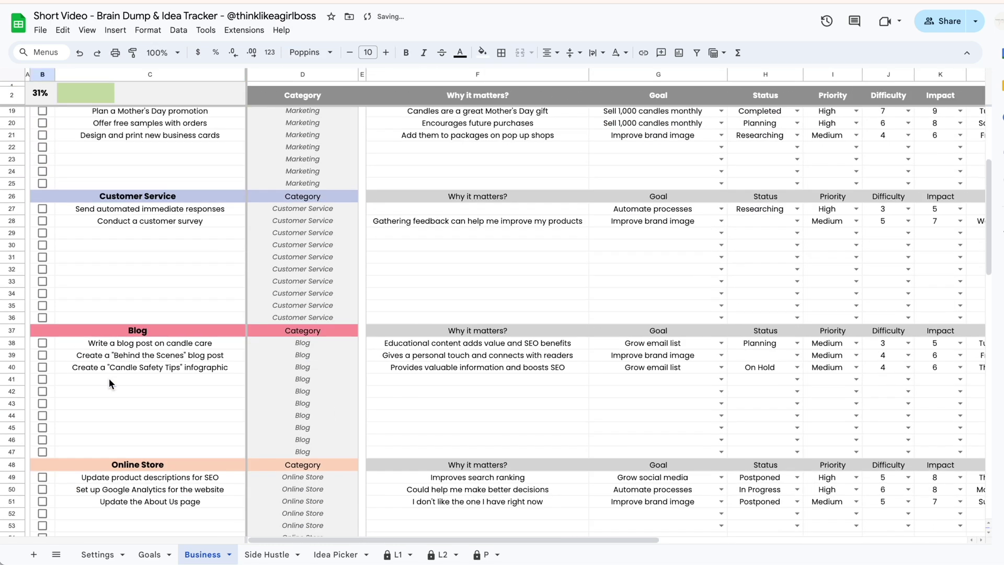
pyautogui.click(140, 341)
pyautogui.write('New Cat')
pyautogui.scroll(15, 471, 303)
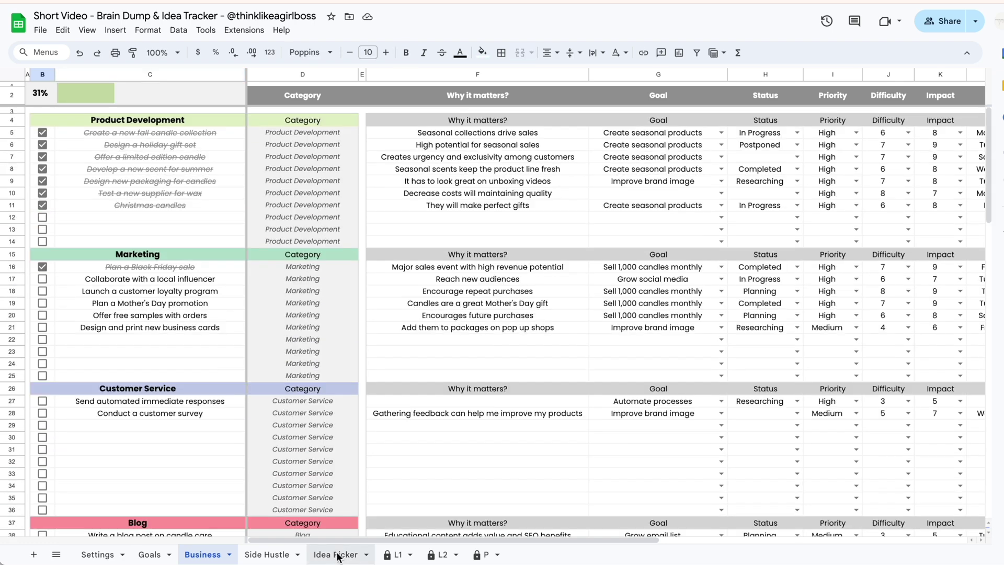
# Filter the Idea Picker to the Marketing category and the Sell 1,000 candles monthly goal.
pyautogui.click(335, 555)
pyautogui.click(379, 110)
pyautogui.click(340, 141)
pyautogui.hscroll(5, 470, 131)
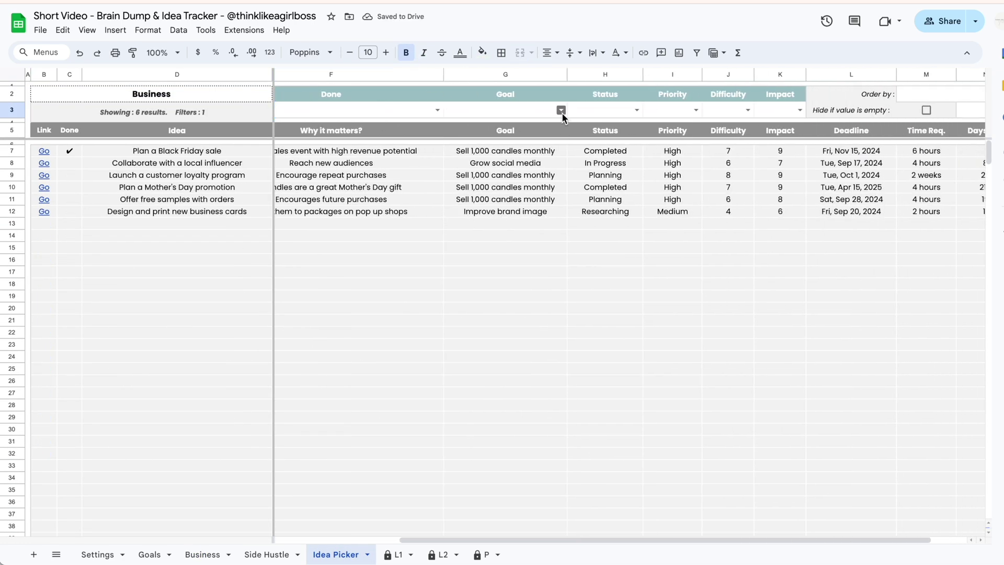
pyautogui.click(562, 113)
pyautogui.click(544, 165)
# Keep only impact 9 ideas, sort by Difficulty, and try Done as Yes then No.
pyautogui.hscroll(1, 544, 165)
pyautogui.click(754, 110)
pyautogui.click(733, 254)
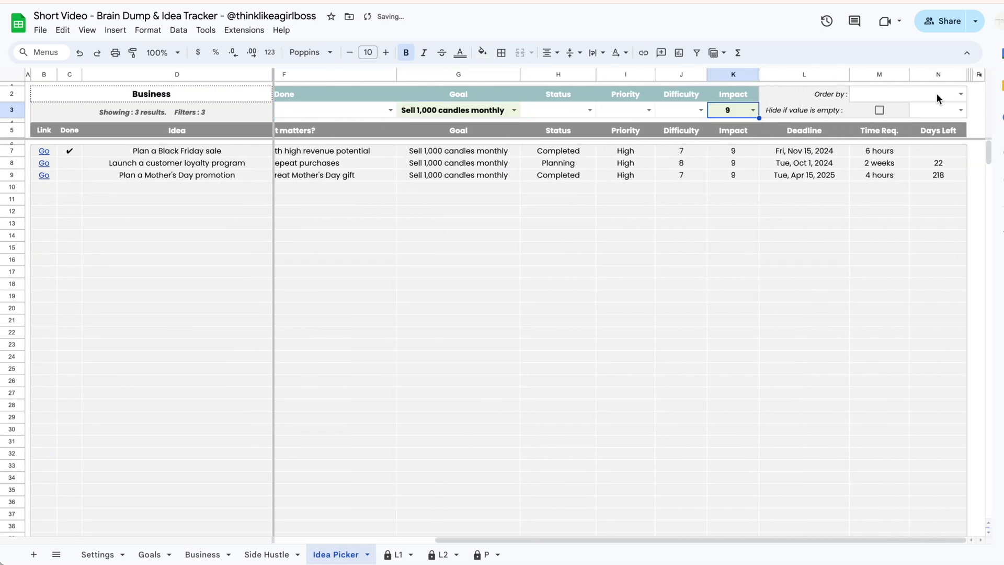
pyautogui.click(908, 95)
pyautogui.click(892, 223)
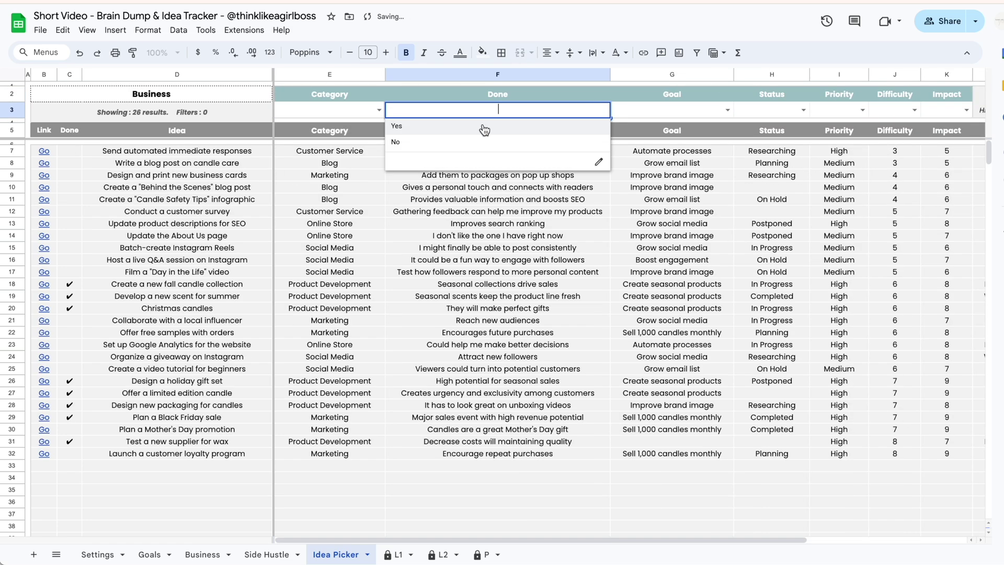
pyautogui.click(485, 126)
pyautogui.click(604, 109)
pyautogui.click(581, 140)
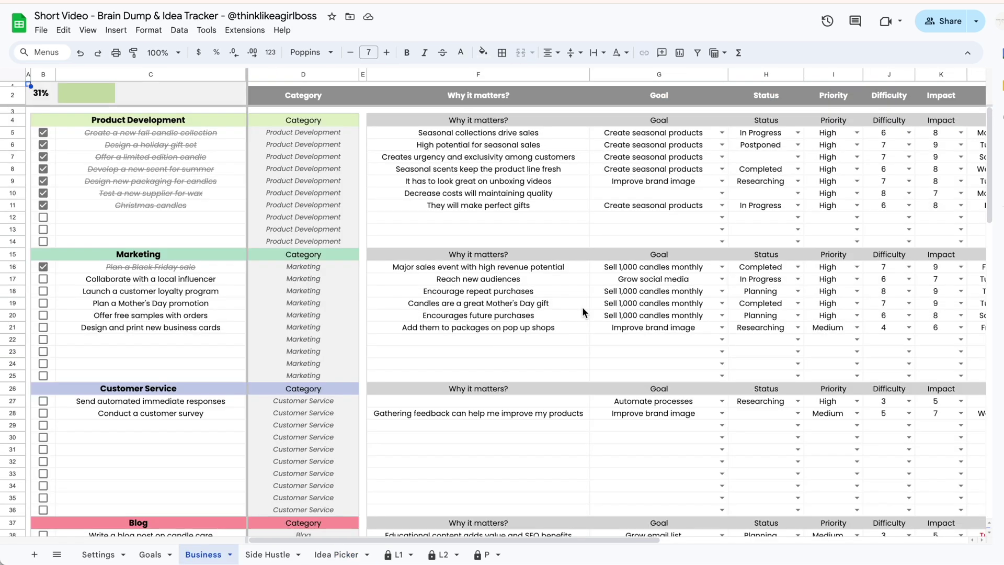
# Mark the row 60 social media task done, note 'They will make perfect gifts', set status In Progress.
pyautogui.scroll(-8, 582, 307)
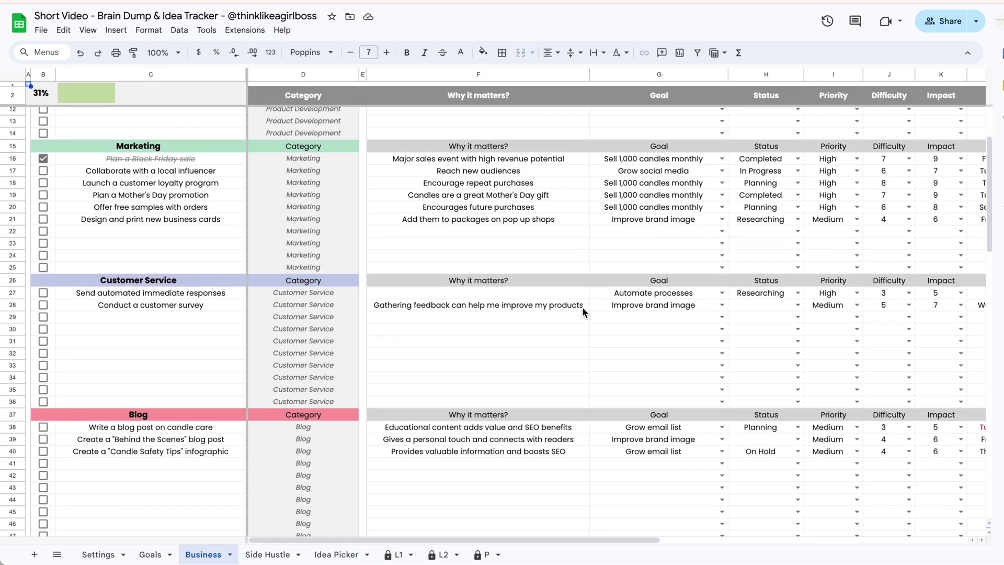
pyautogui.scroll(-4, 582, 307)
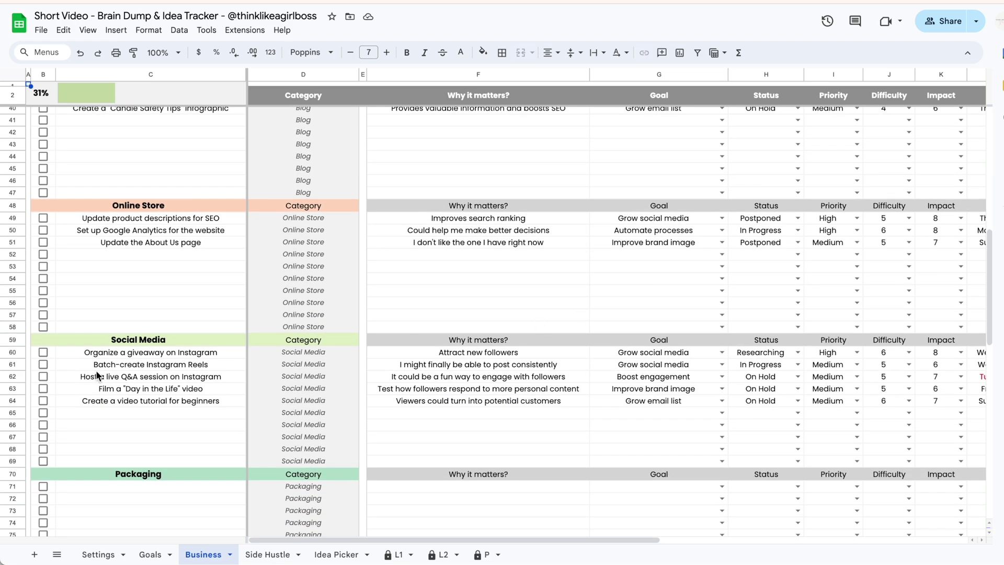
pyautogui.click(43, 353)
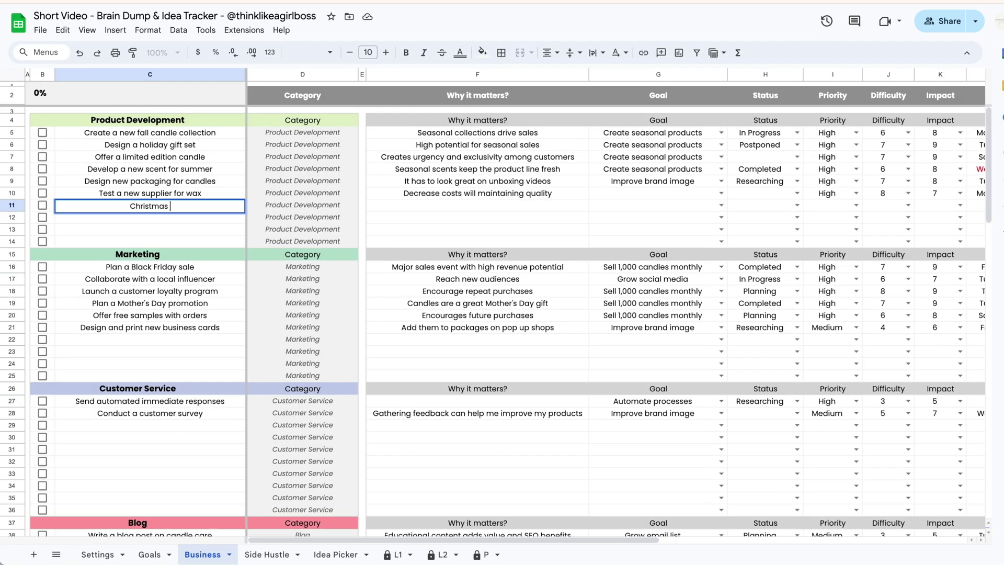
pyautogui.write('They will make perfect gifts')
pyautogui.click(802, 207)
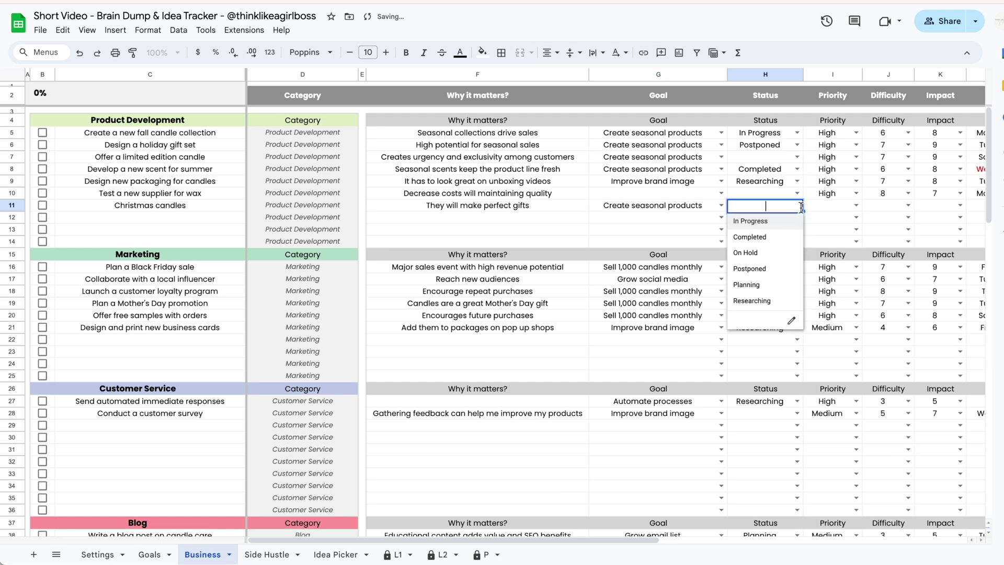
pyautogui.click(751, 221)
# Set Christmas candles to High priority, difficulty 6, impact 8, with a picked deadline.
pyautogui.hscroll(5, 858, 213)
pyautogui.click(591, 205)
pyautogui.click(557, 283)
pyautogui.click(643, 205)
pyautogui.click(609, 301)
pyautogui.doubleClick(693, 207)
pyautogui.click(745, 225)
pyautogui.click(726, 260)
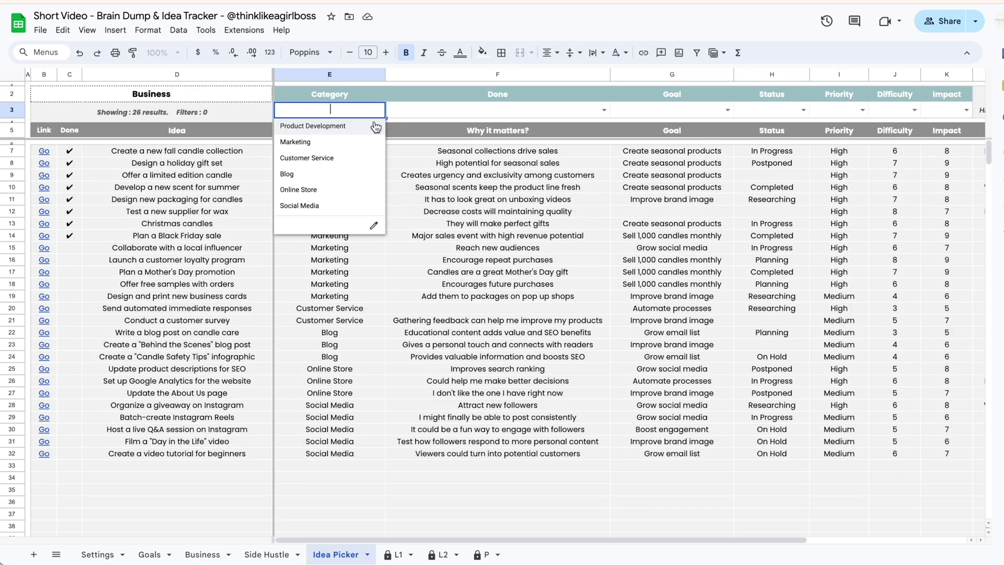
# Refilter the Idea Picker to Marketing, Sell 1,000 candles monthly goal and impact 9.
pyautogui.click(285, 141)
pyautogui.click(562, 110)
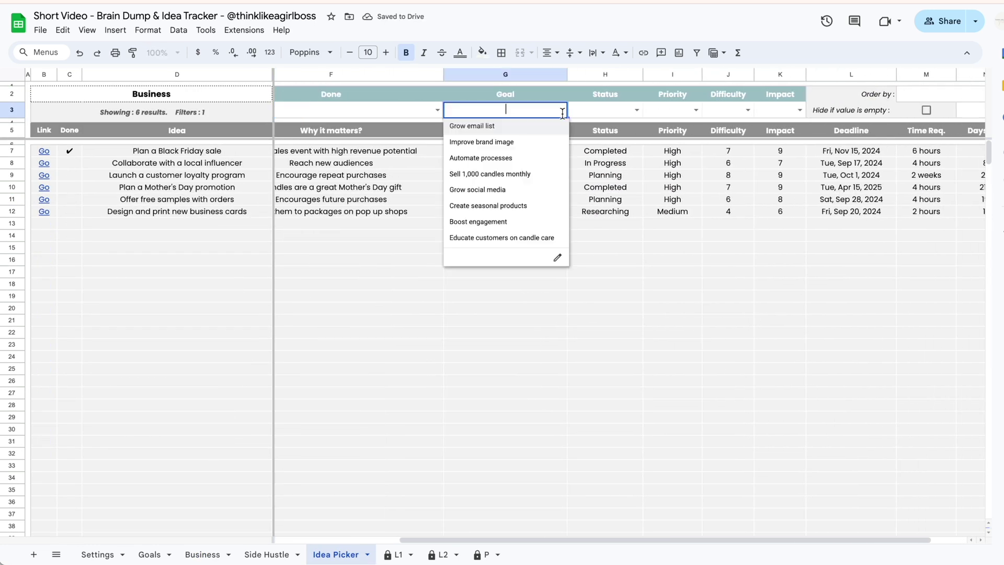
pyautogui.click(490, 174)
pyautogui.hscroll(2, 635, 143)
pyautogui.click(753, 110)
# Choose the sort column and set the Done filter to Yes.
pyautogui.click(731, 254)
pyautogui.click(959, 93)
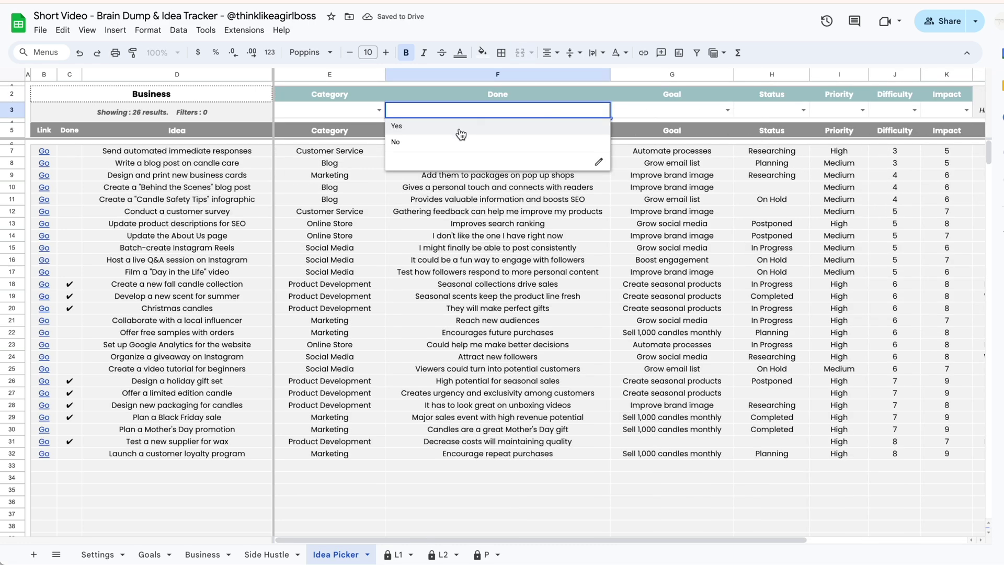
pyautogui.click(457, 128)
pyautogui.click(606, 109)
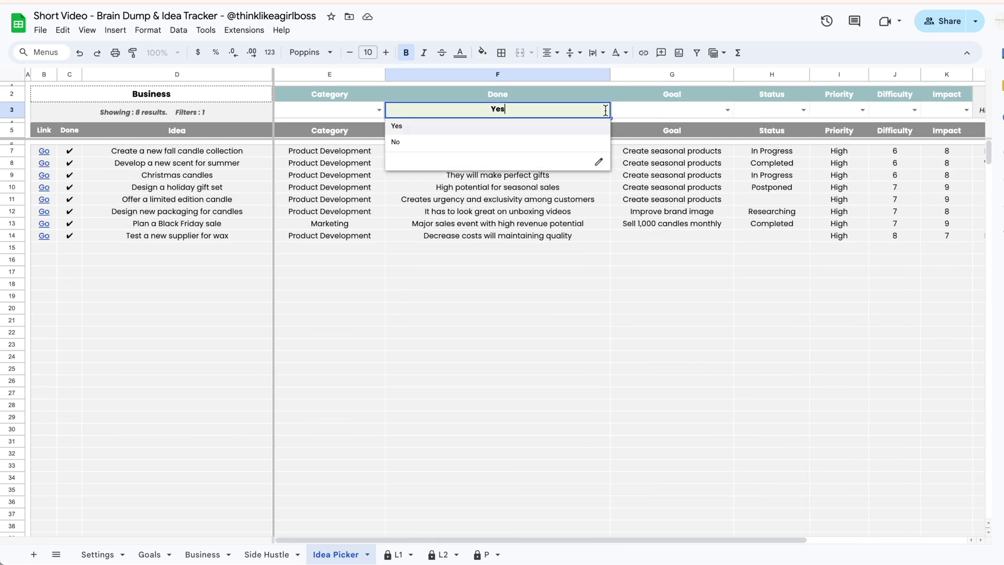
pyautogui.click(581, 136)
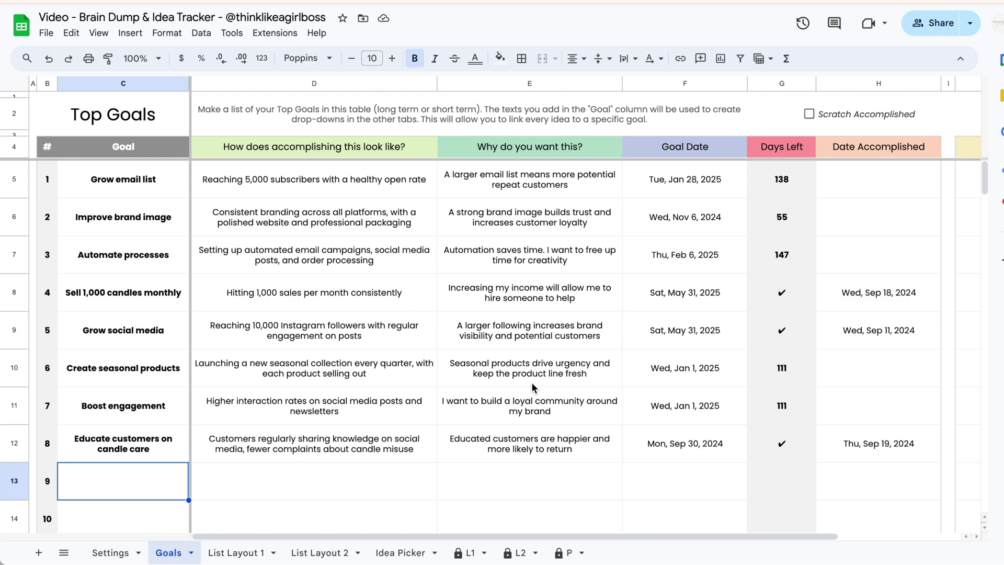
pyautogui.hscroll(5, 532, 384)
# Enter 'My new goal' in C13 as the ninth Top Goals entry, then select its description and why cells.
pyautogui.hscroll(-5, 533, 384)
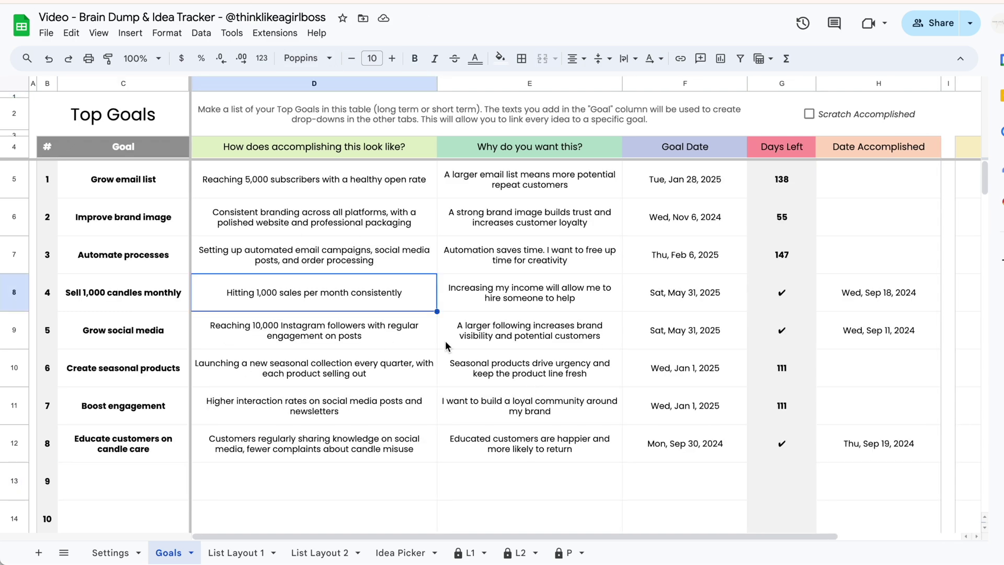
pyautogui.click(163, 496)
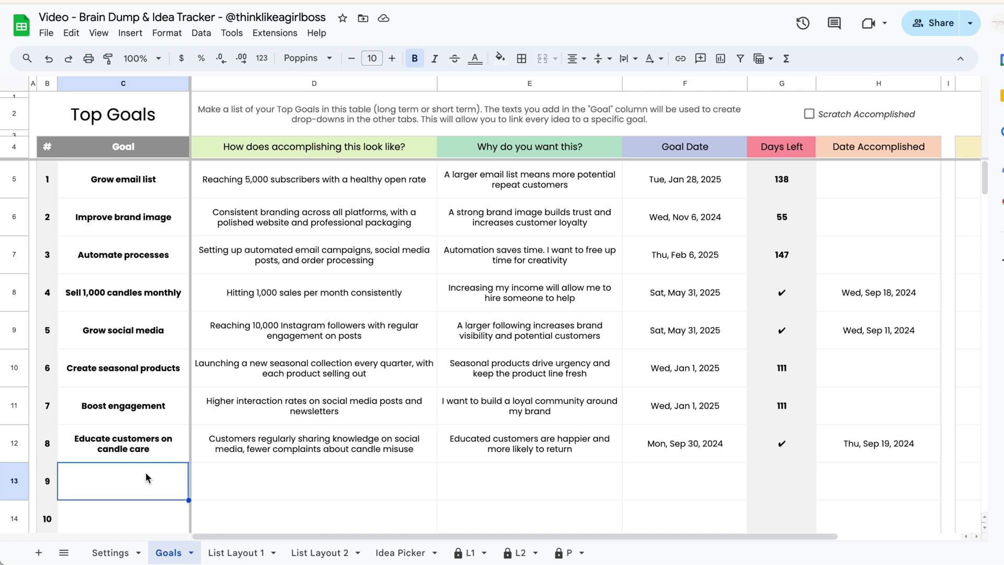
pyautogui.write('My new goal')
pyautogui.press('Return')
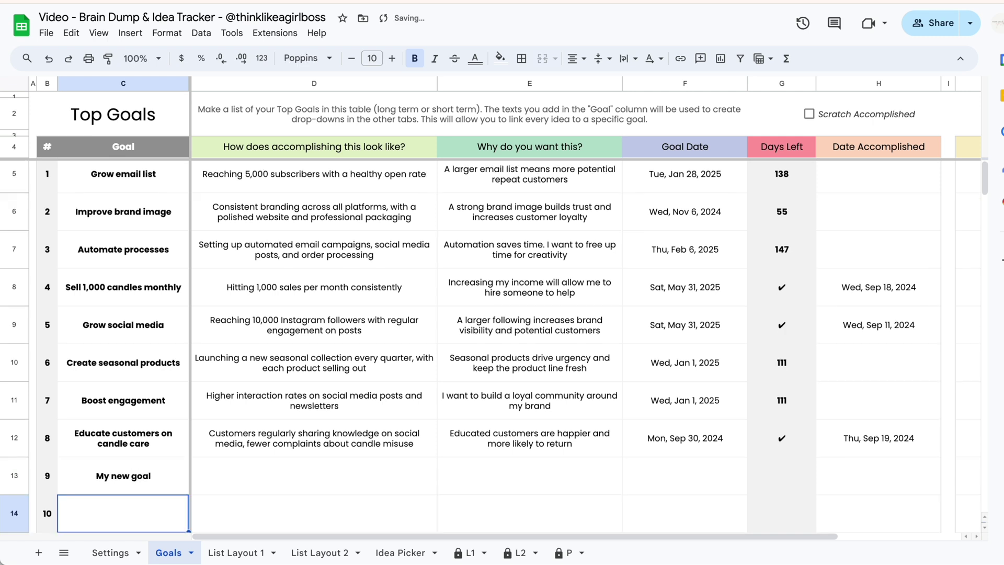
pyautogui.click(237, 481)
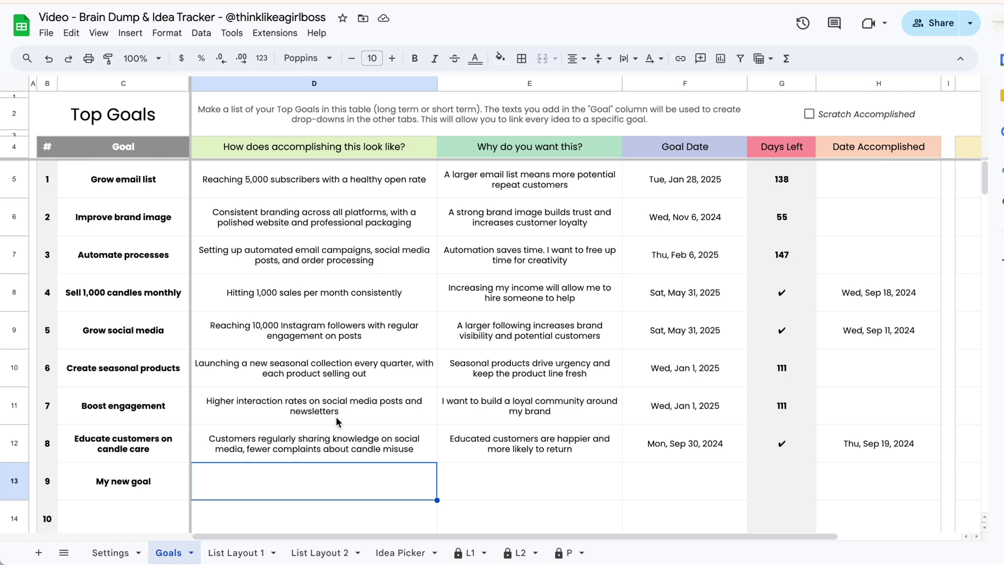
pyautogui.click(498, 480)
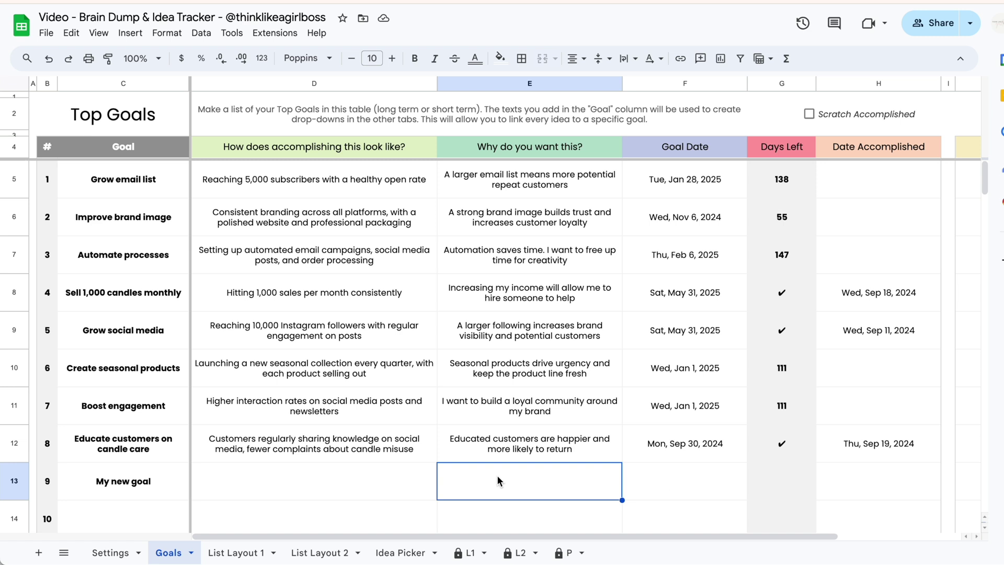
# Set goal date Sep 26, 2024 and enter the description and why texts for My new goal.
pyautogui.doubleClick(684, 479)
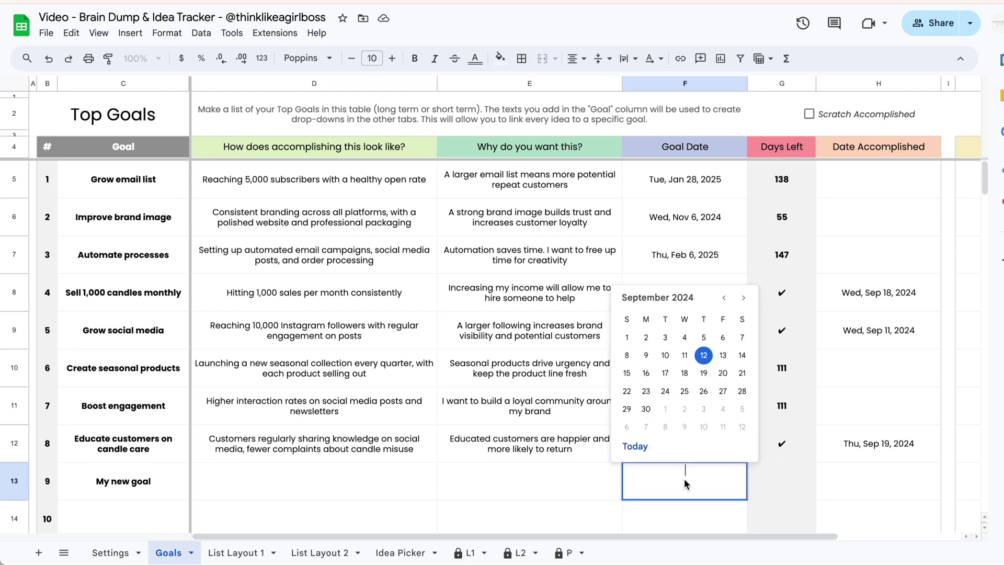
pyautogui.click(704, 391)
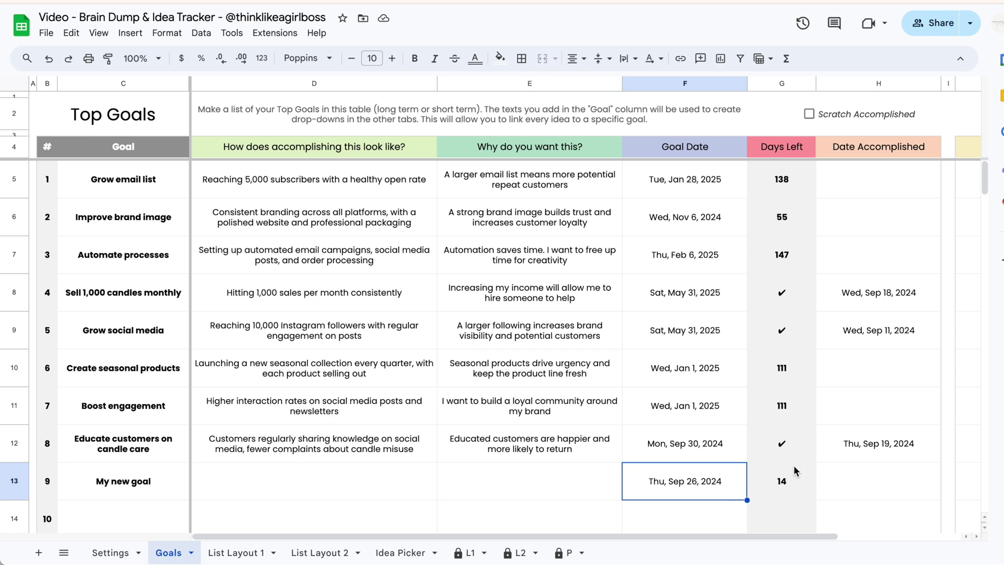
pyautogui.click(394, 489)
pyautogui.write('Example of how accomplishing this looks like')
pyautogui.press('Tab')
pyautogui.write('A small text to connect emotionally with your why')
pyautogui.press('Tab')
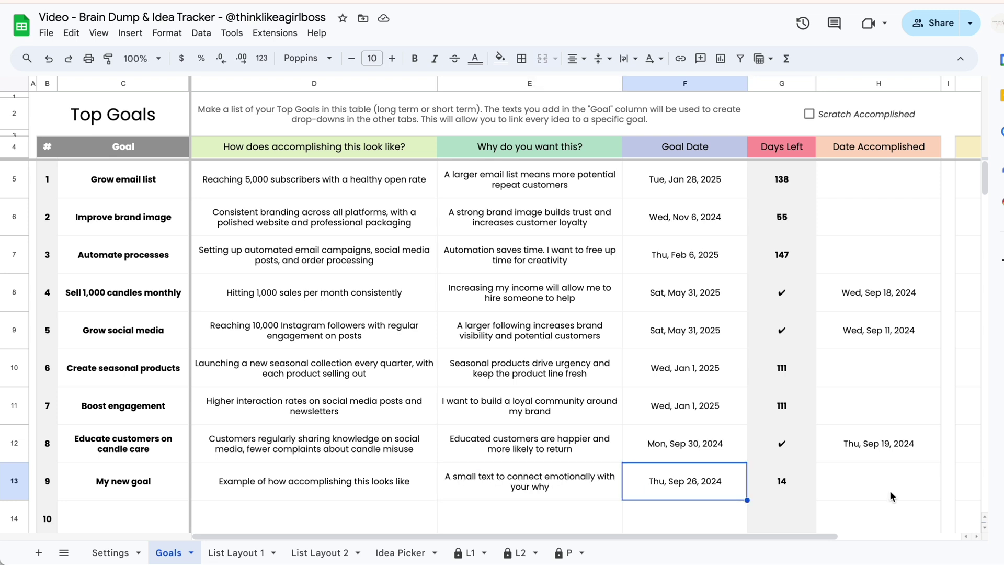
# Set the accomplished date to Oct 22, 2024.
pyautogui.doubleClick(878, 482)
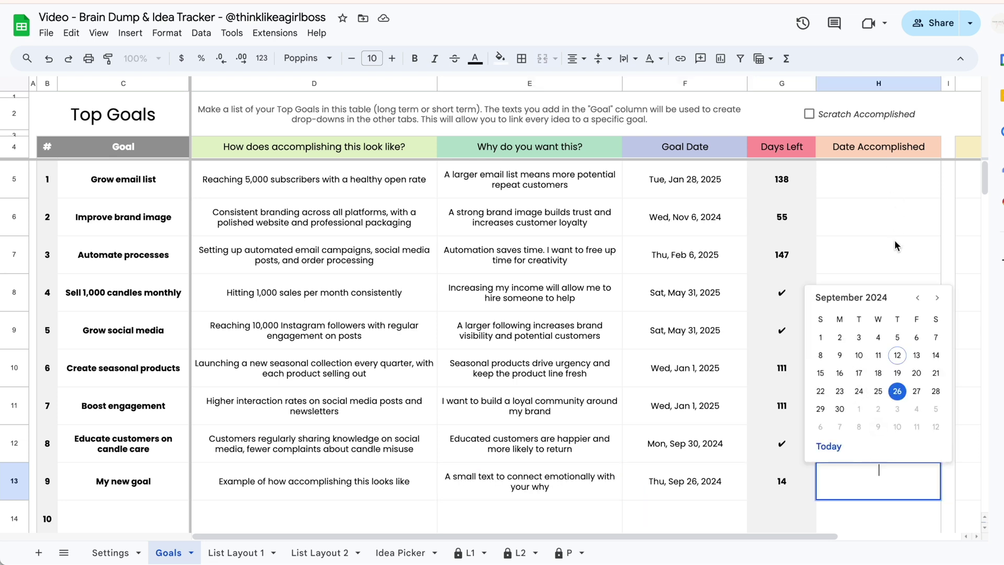
pyautogui.click(938, 297)
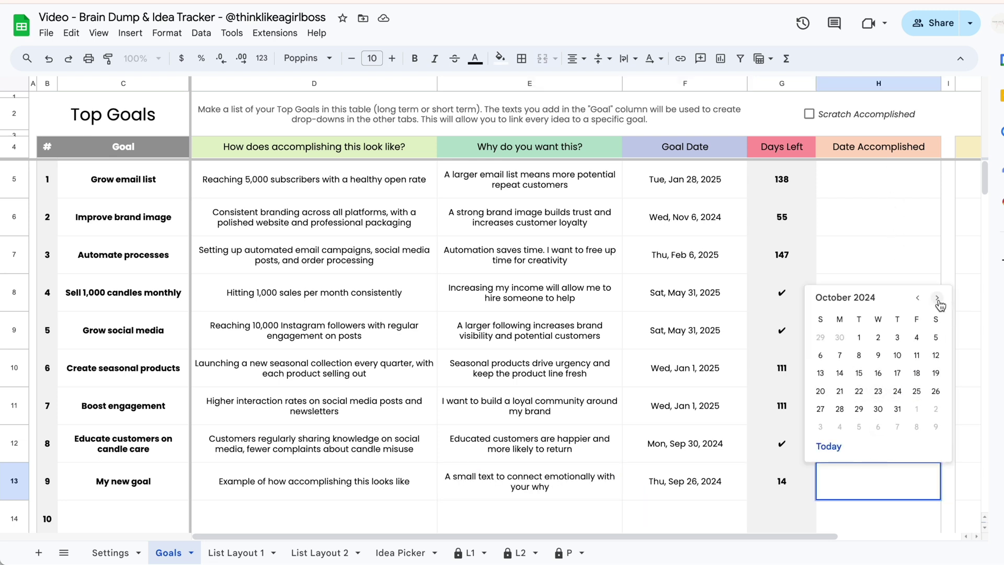
pyautogui.click(859, 393)
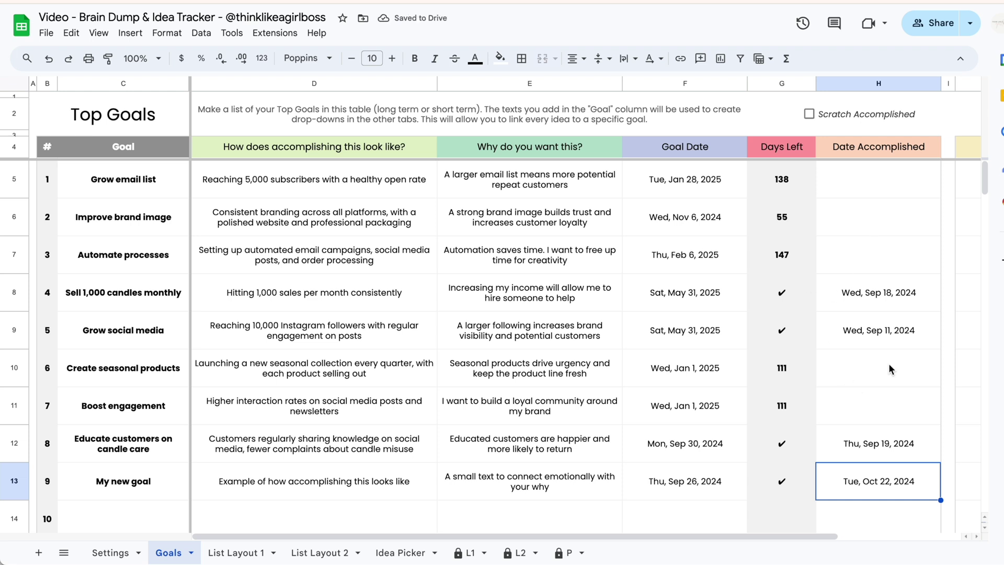
pyautogui.click(810, 113)
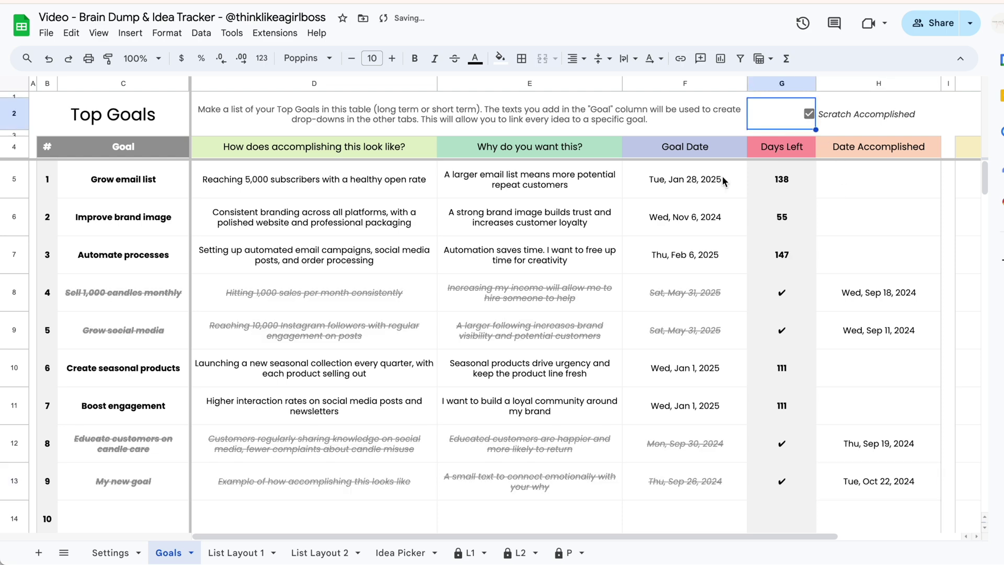
pyautogui.click(810, 114)
pyautogui.click(812, 115)
pyautogui.click(868, 217)
pyautogui.hscroll(2, 765, 297)
pyautogui.hscroll(-2, 765, 297)
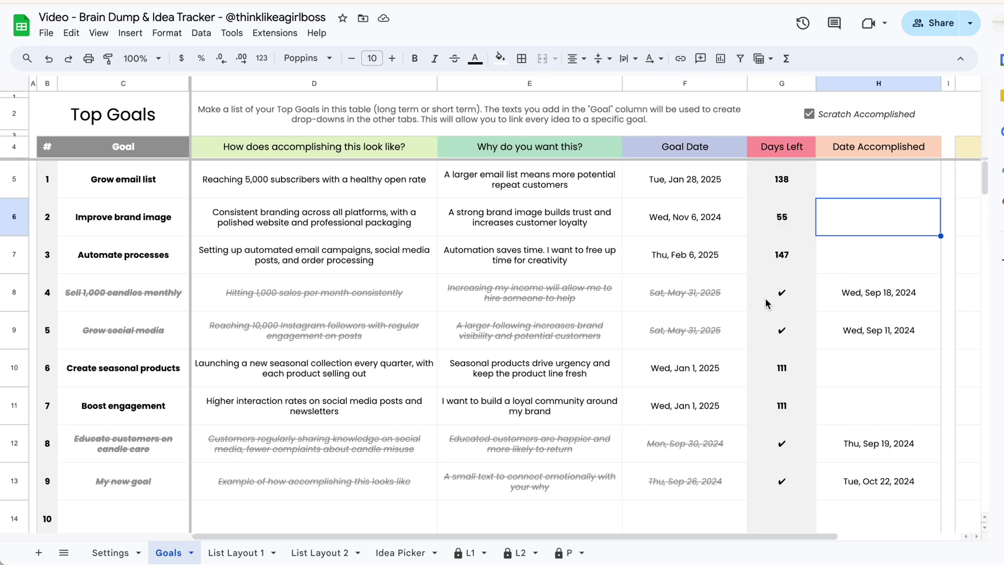
pyautogui.click(178, 189)
pyautogui.moveTo(178, 189); pyautogui.dragTo(162, 484)
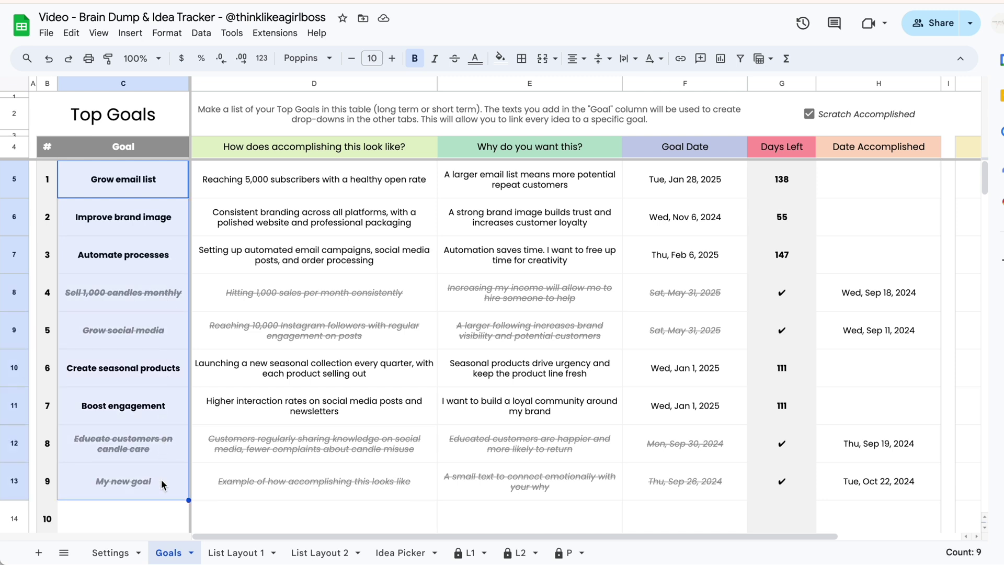
pyautogui.hotkey('ctrl', 'z')
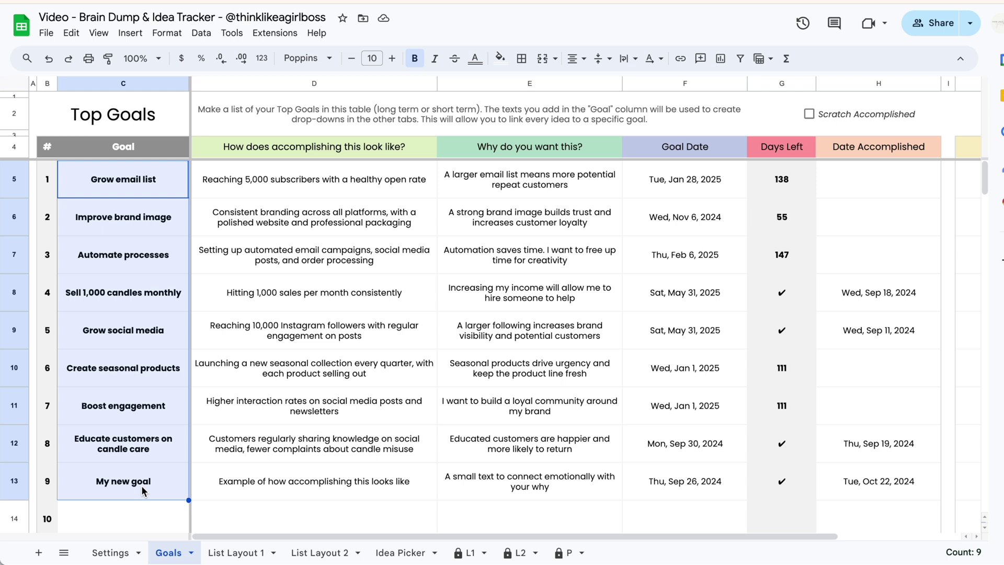
pyautogui.moveTo(151, 179); pyautogui.dragTo(151, 478)
# View the Goal choices for the first idea in List Layout 1, leaving G5 unchanged.
pyautogui.click(160, 293)
pyautogui.click(157, 335)
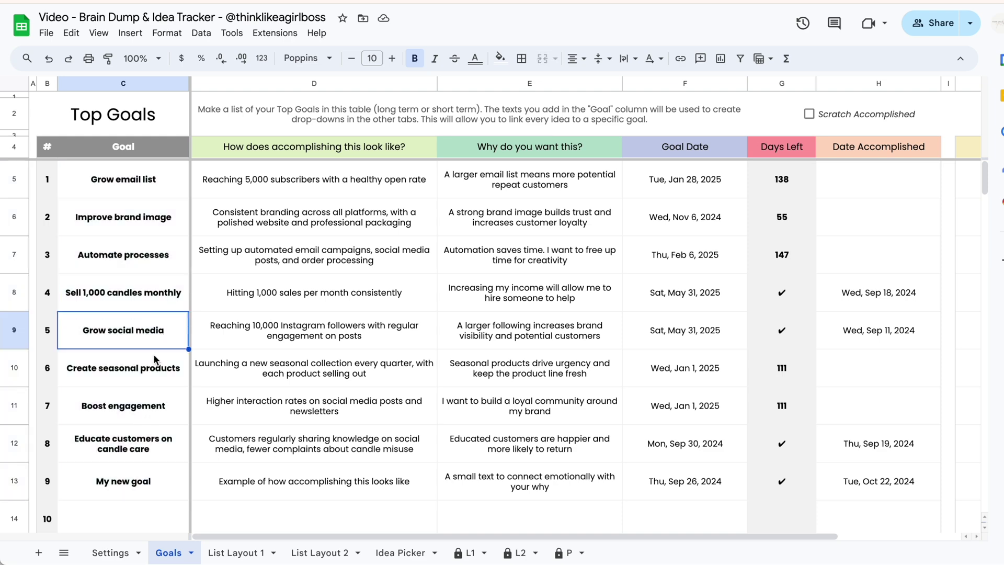
pyautogui.click(155, 370)
pyautogui.click(235, 553)
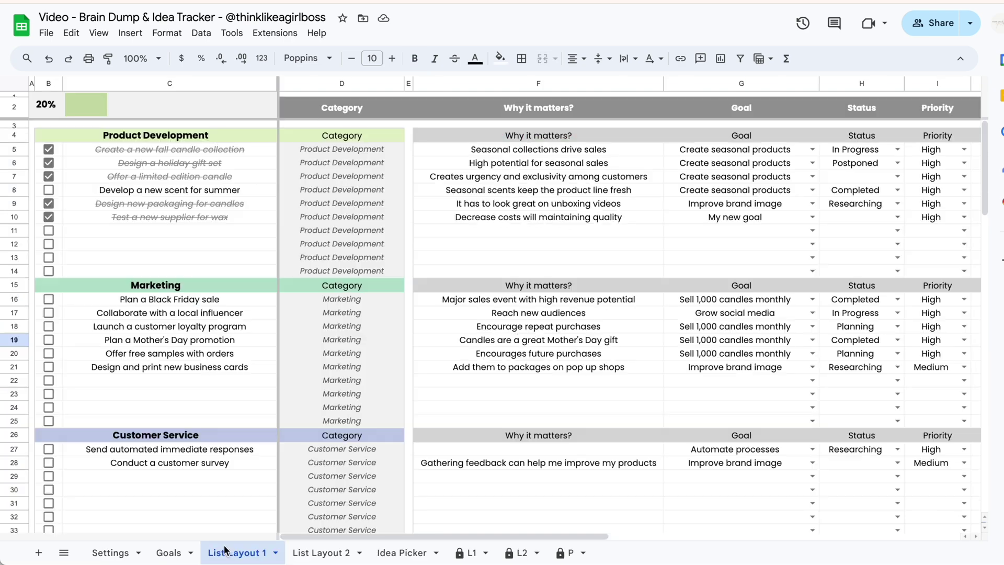
pyautogui.click(813, 149)
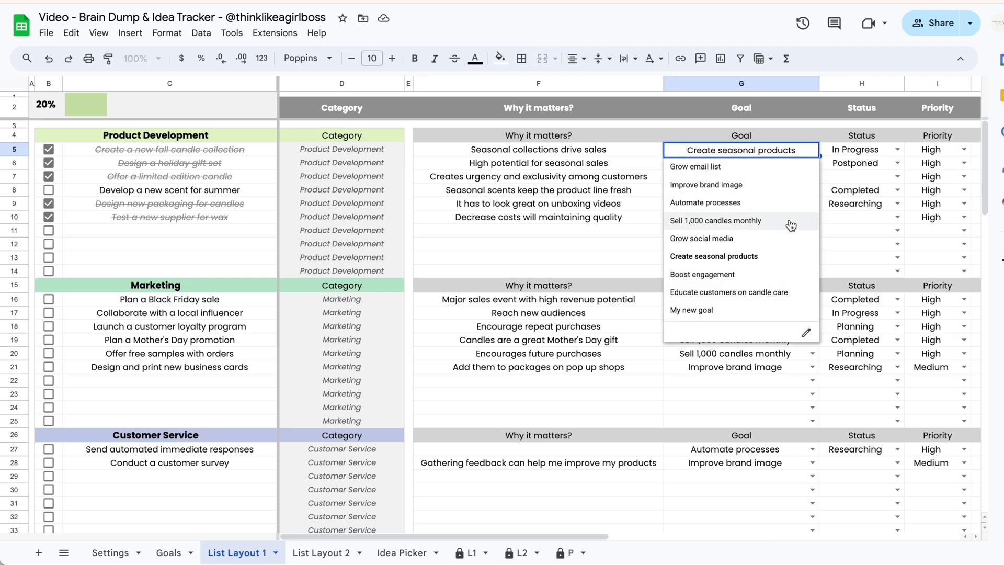
pyautogui.press('Escape')
# On the Goals sheet, select the goal details D5:H13 and the goal names in column C.
pyautogui.click(168, 553)
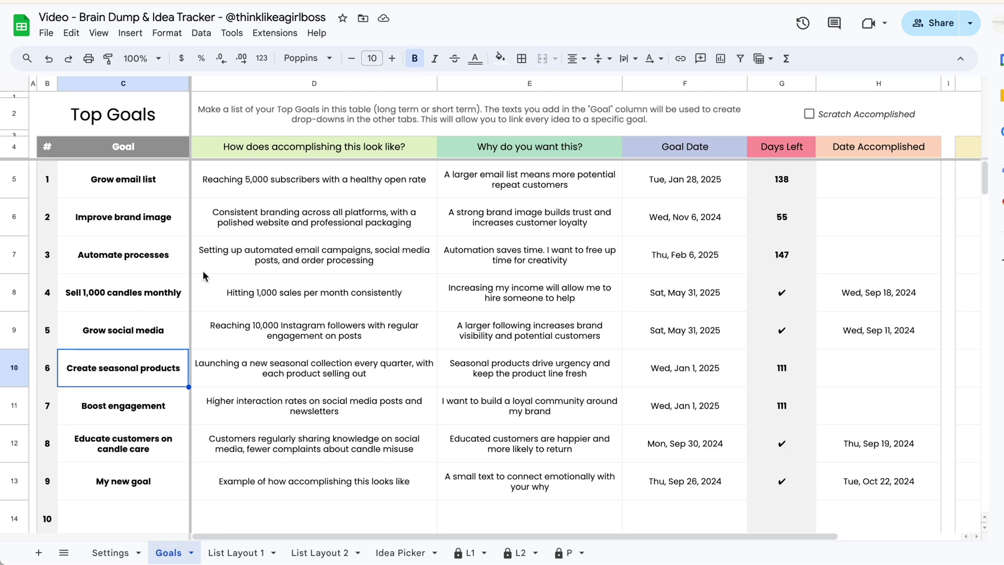
pyautogui.moveTo(319, 183); pyautogui.dragTo(857, 486)
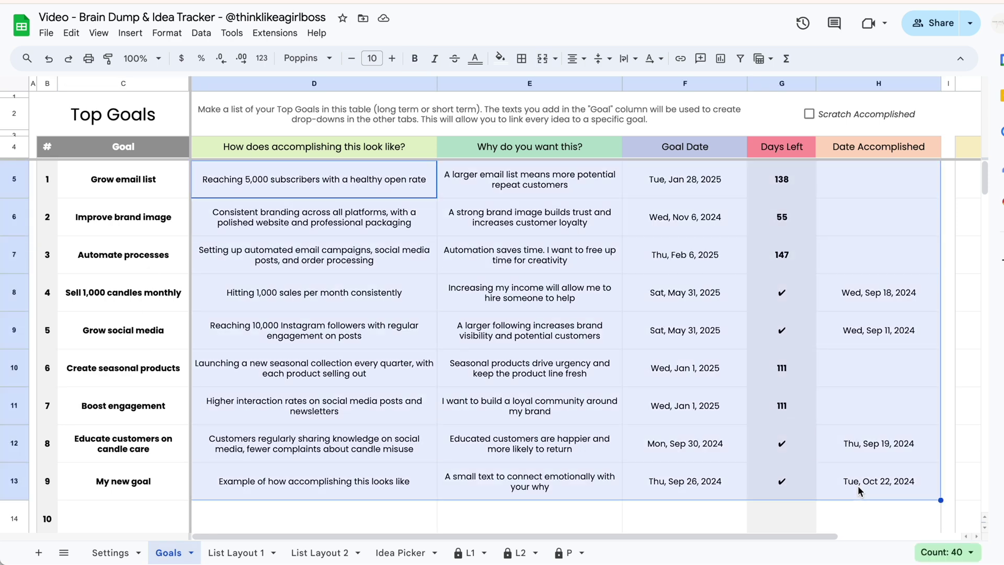
pyautogui.click(504, 384)
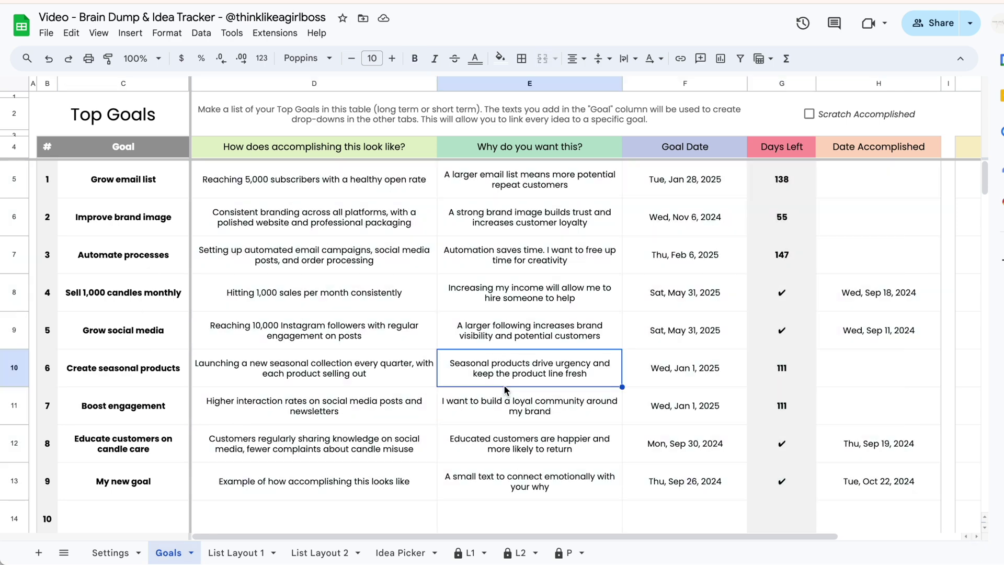
pyautogui.moveTo(124, 481)
pyautogui.mouseDown()
pyautogui.moveTo(189, 202)
pyautogui.moveTo(152, 216)
pyautogui.moveTo(140, 489)
pyautogui.mouseUp()
pyautogui.click(165, 184)
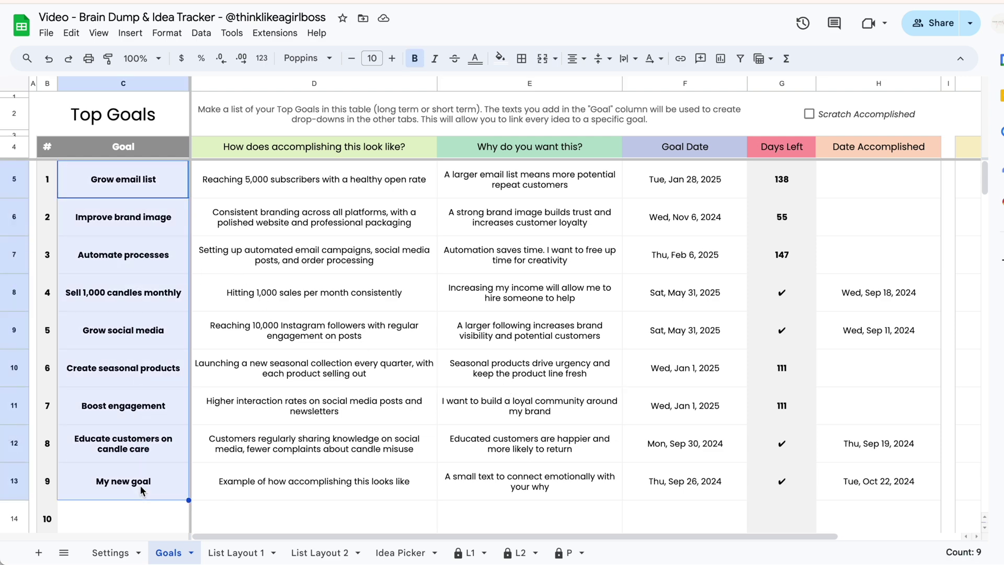
# Compare G5's Goal dropdown in List Layout 1 against the Goals list, then return to Goals.
pyautogui.click(236, 553)
pyautogui.click(812, 149)
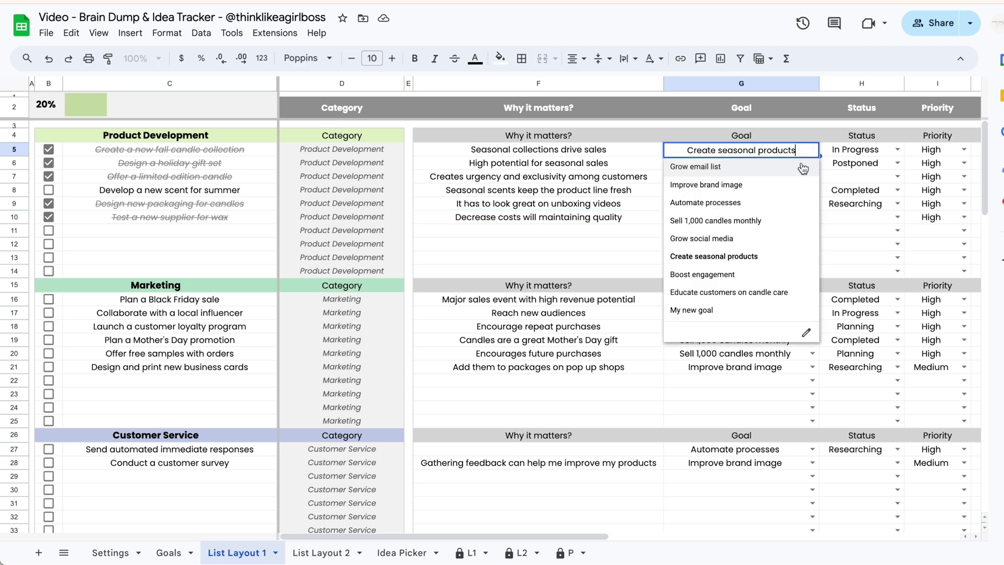
pyautogui.click(621, 208)
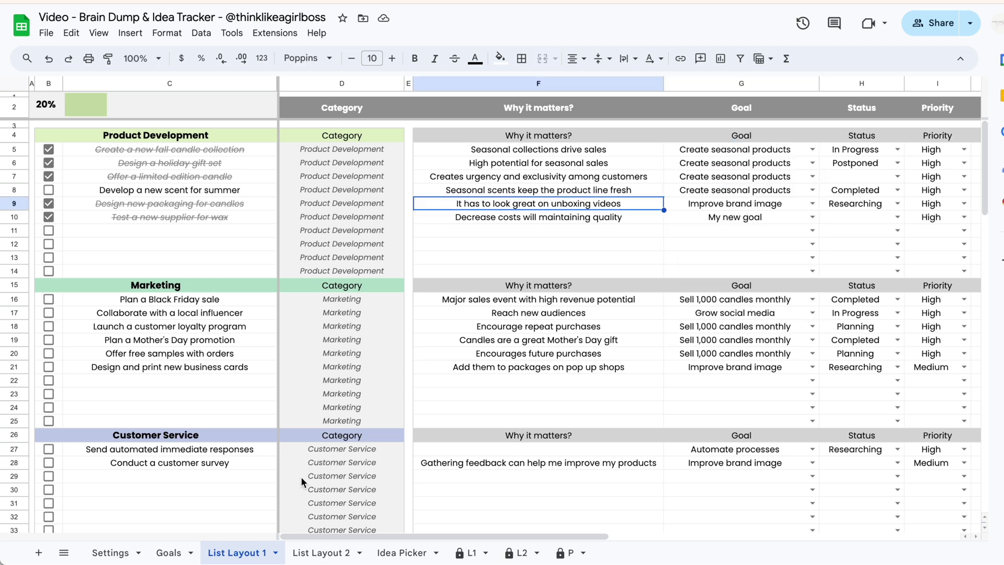
pyautogui.click(168, 550)
# Review the Grow email list goal's cells from description across to Notes.
pyautogui.click(364, 182)
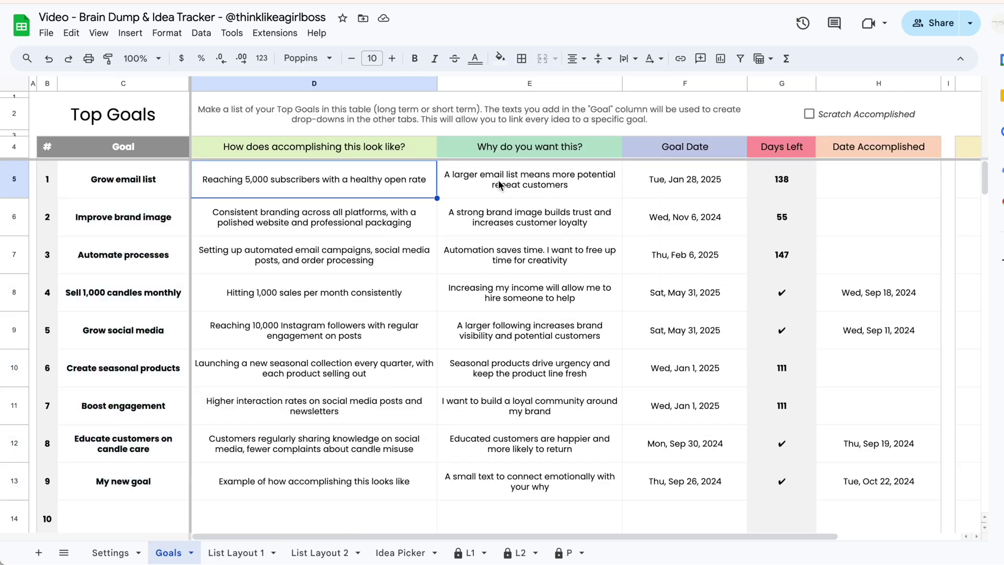
pyautogui.click(516, 184)
pyautogui.click(389, 217)
pyautogui.hscroll(3, 557, 281)
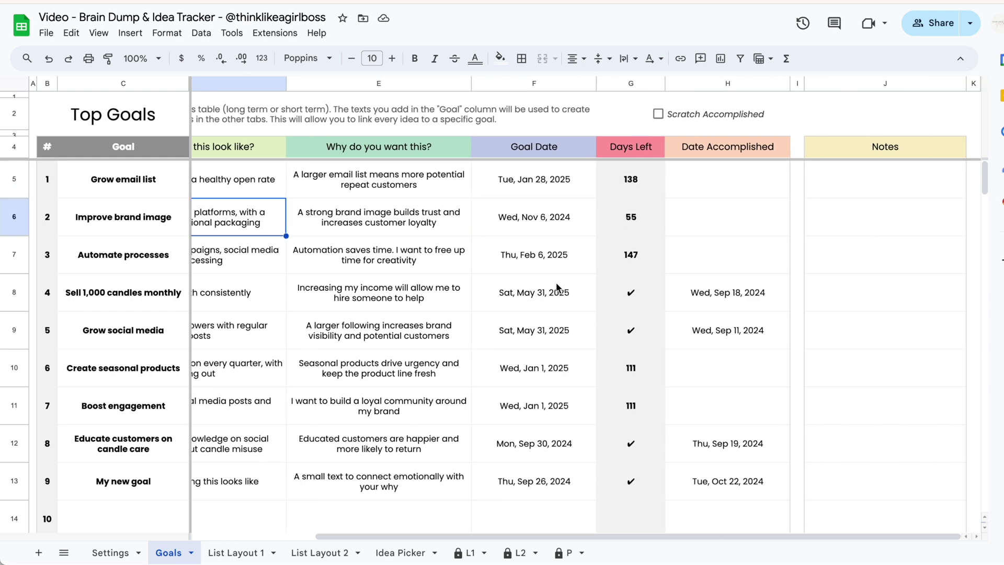
pyautogui.click(907, 168)
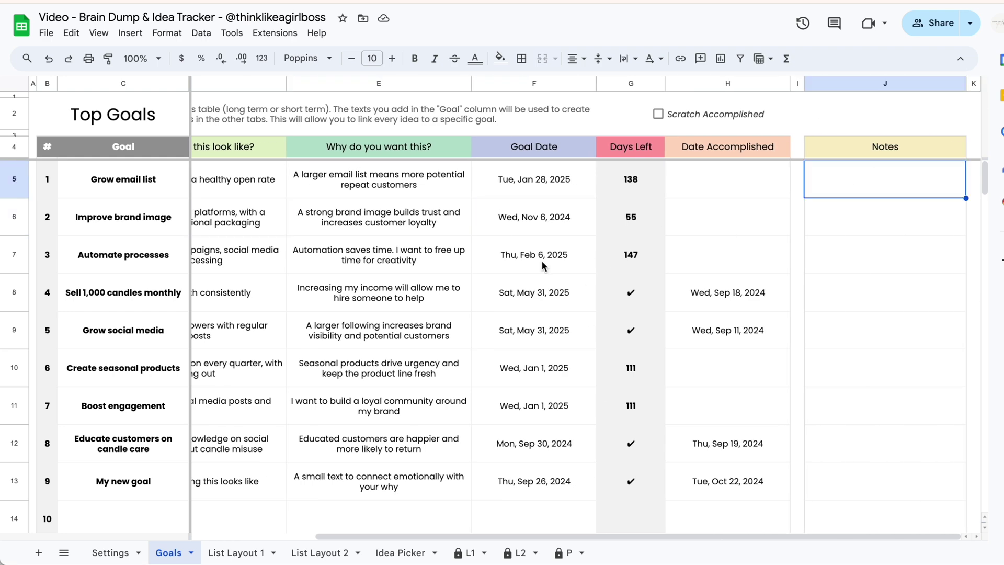
pyautogui.hscroll(-3, 542, 260)
pyautogui.click(123, 217)
pyautogui.click(123, 178)
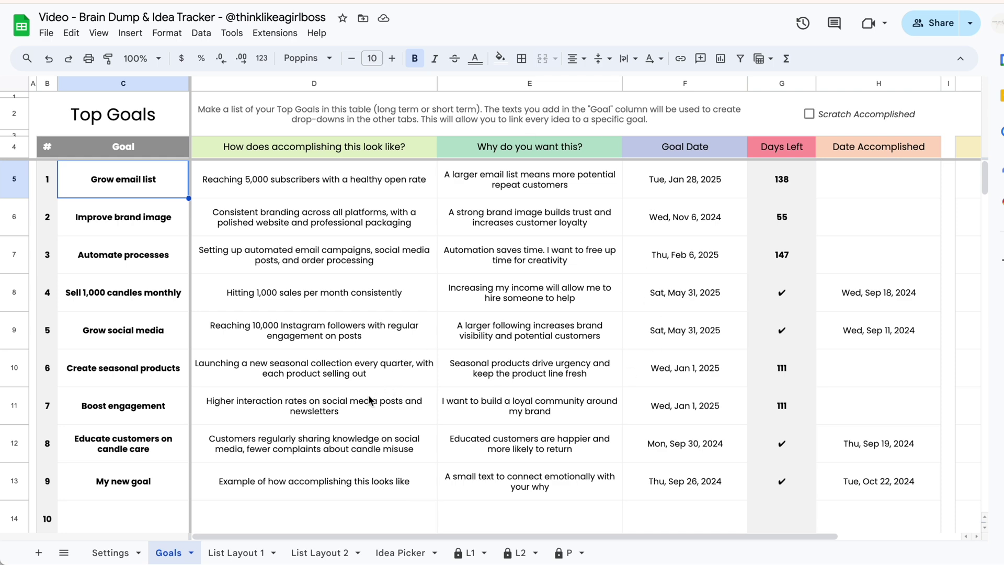
# Flip between List Layout 1 and List Layout 2, ending on List Layout 1.
pyautogui.click(256, 552)
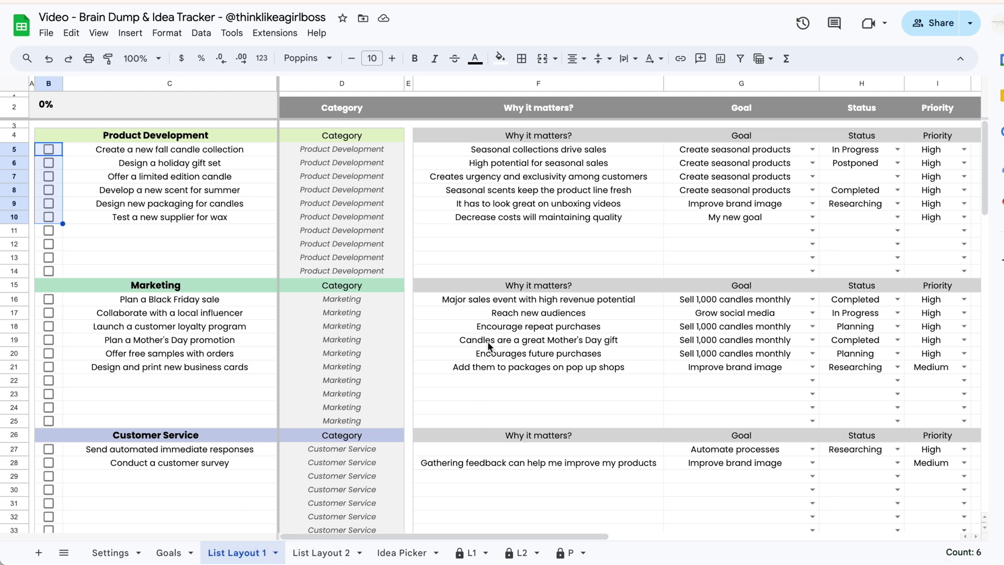
pyautogui.click(340, 554)
pyautogui.click(518, 399)
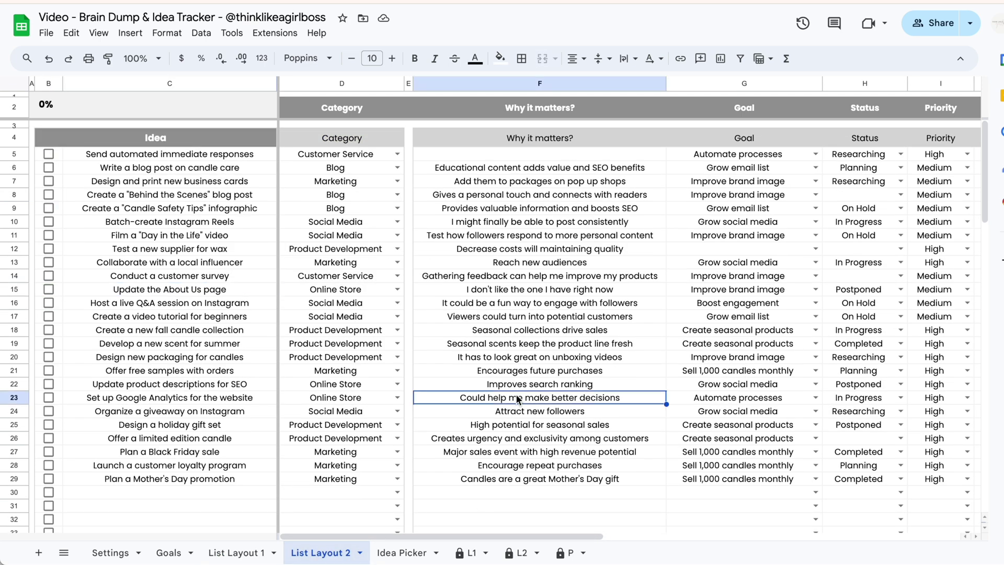
pyautogui.click(260, 557)
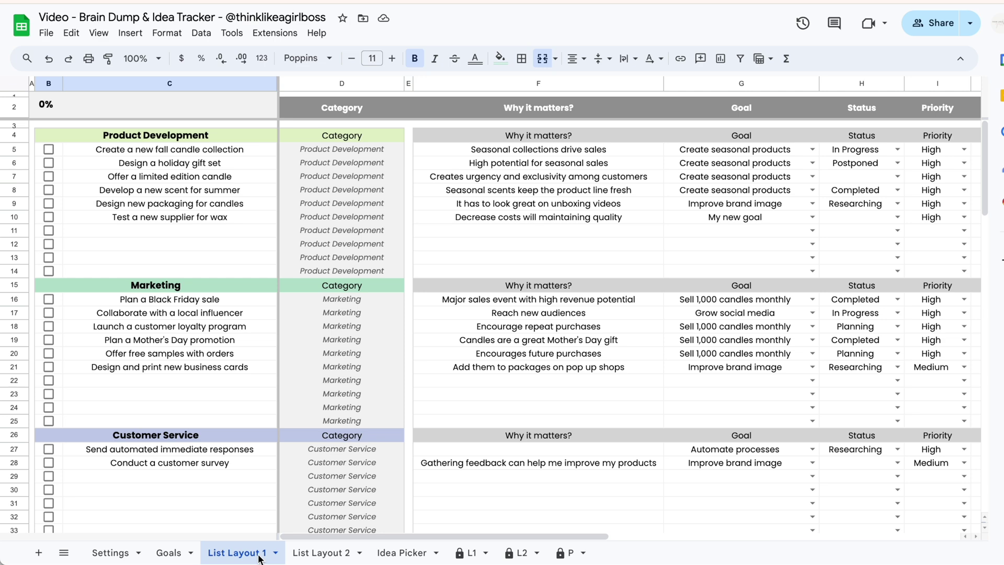
pyautogui.click(313, 553)
pyautogui.click(253, 554)
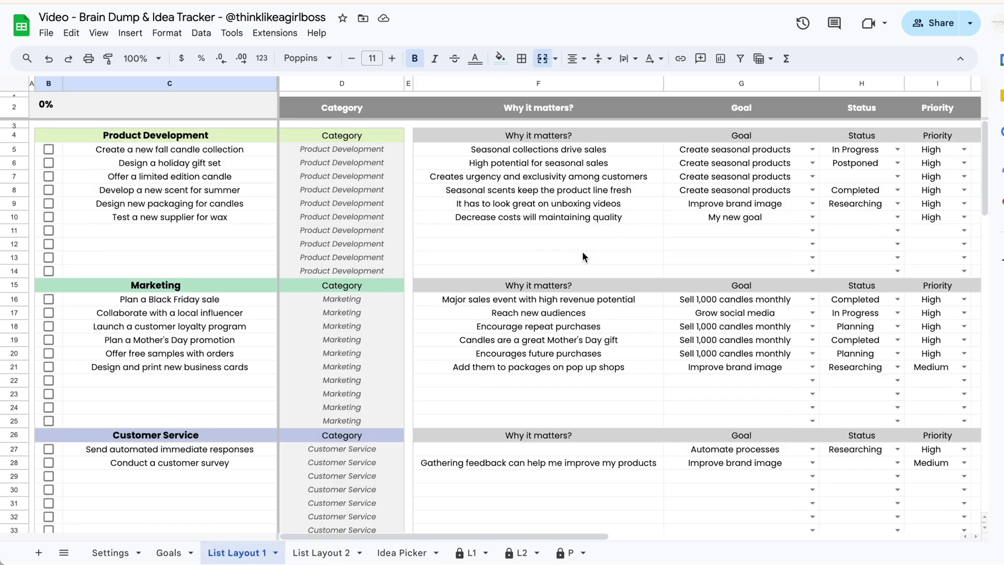
# Scroll past the Blog section to the empty green section header in row 70.
pyautogui.scroll(-7, 583, 253)
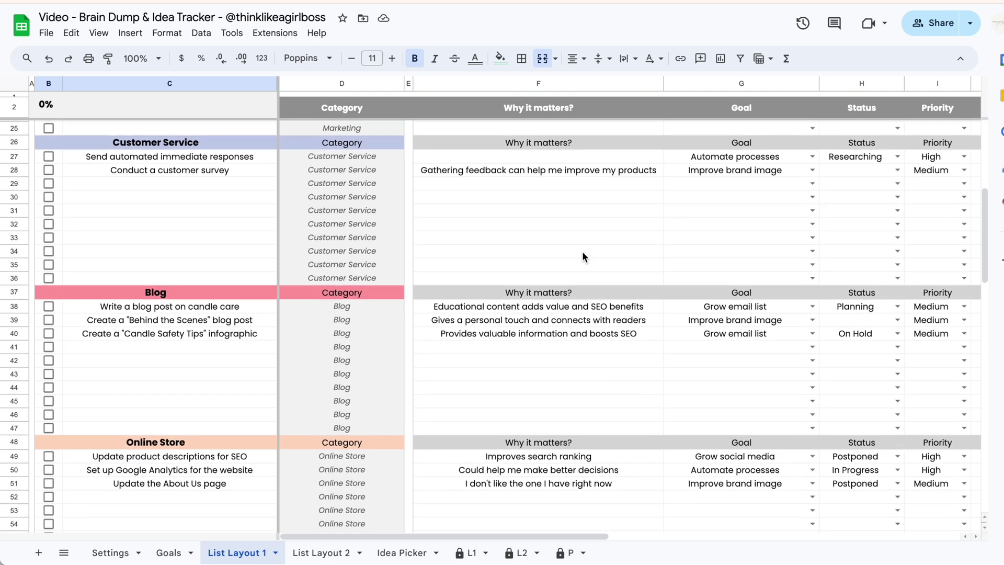
pyautogui.click(233, 295)
pyautogui.scroll(-4, 666, 340)
pyautogui.scroll(-8, 667, 340)
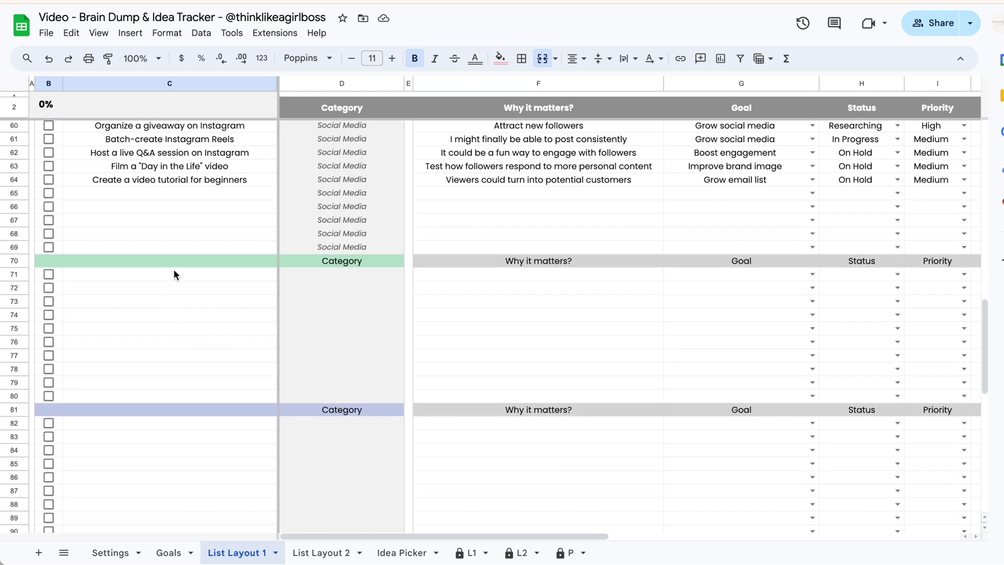
pyautogui.click(174, 265)
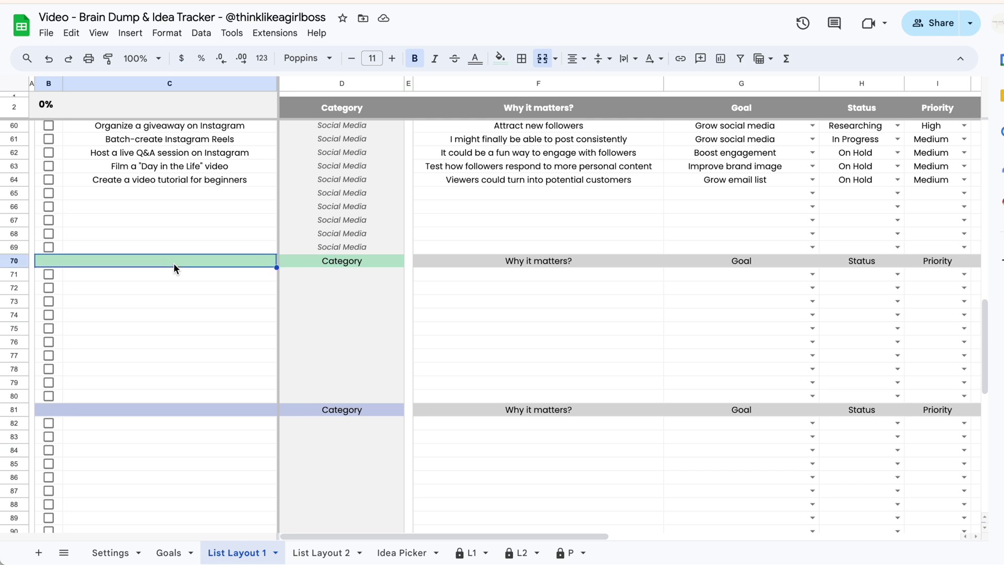
# Name the section 'New Category' and add New idea 1 and New idea 2 beneath it.
pyautogui.write('New ')
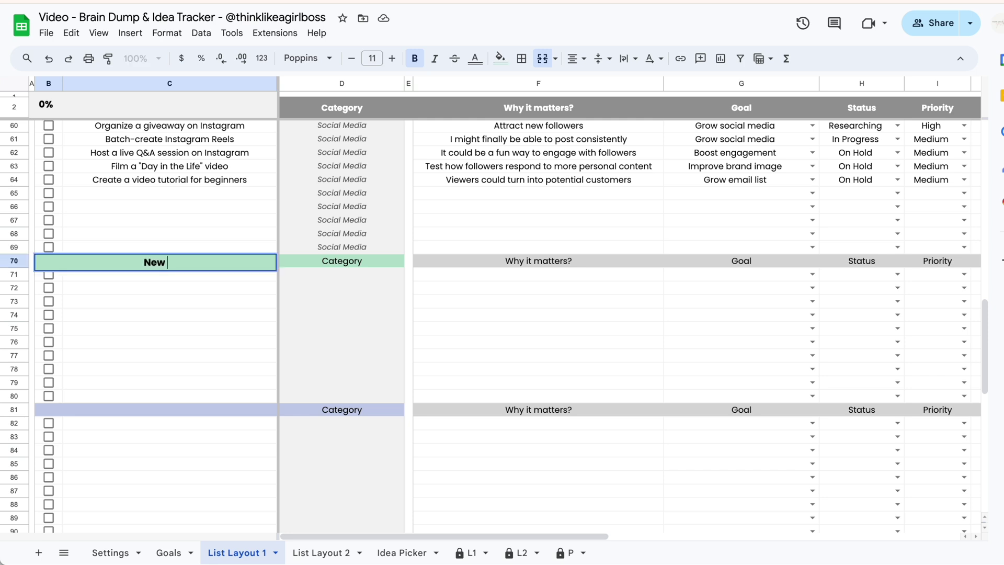
pyautogui.write('Category')
pyautogui.press('Return')
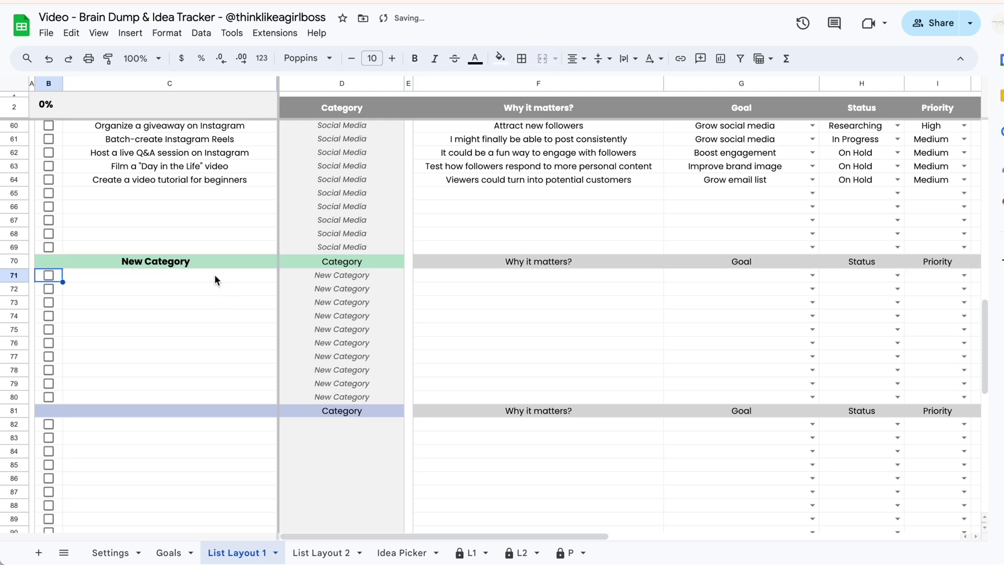
pyautogui.write('New idea 1')
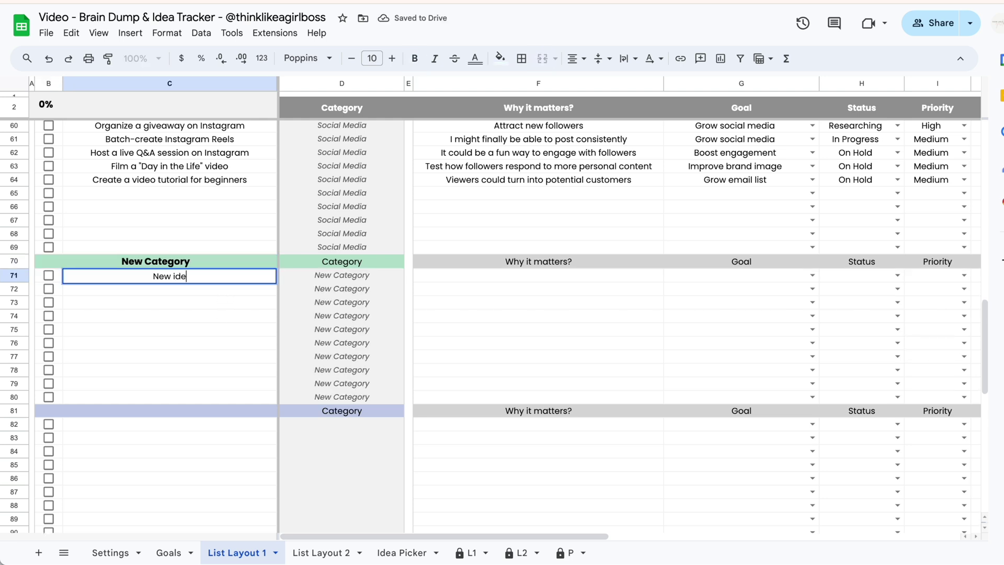
pyautogui.press('Return')
pyautogui.write('New idea 2')
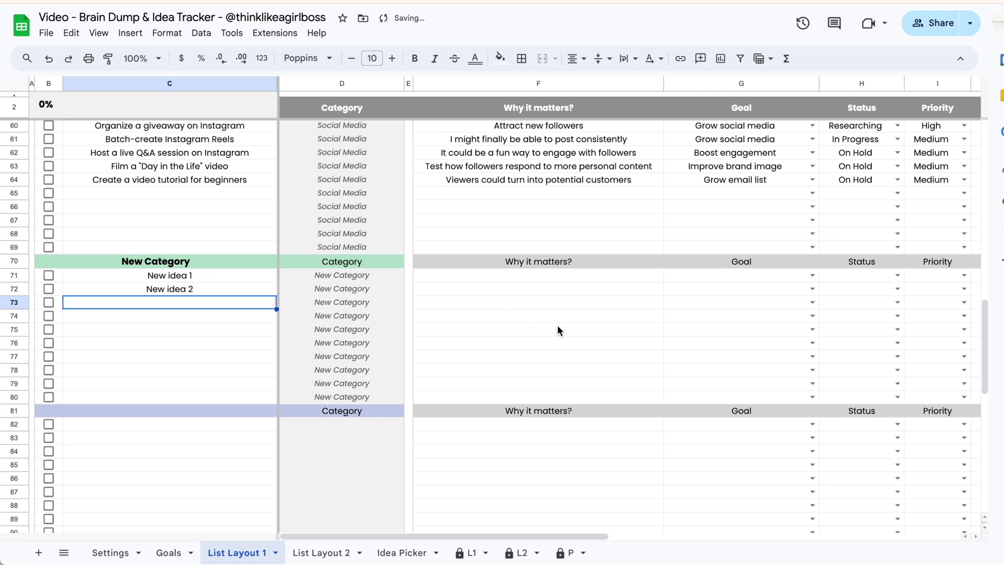
# Review column F upward through List Layout 1's sections, ending on List Layout 2.
pyautogui.click(571, 329)
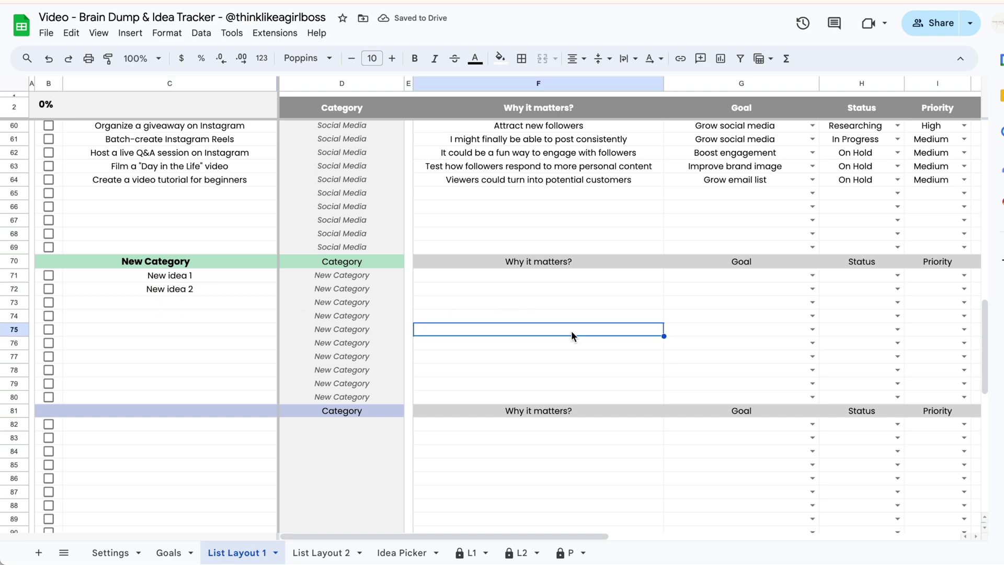
pyautogui.scroll(3, 544, 328)
pyautogui.click(518, 324)
pyautogui.scroll(4, 516, 328)
pyautogui.click(513, 343)
pyautogui.scroll(4, 510, 356)
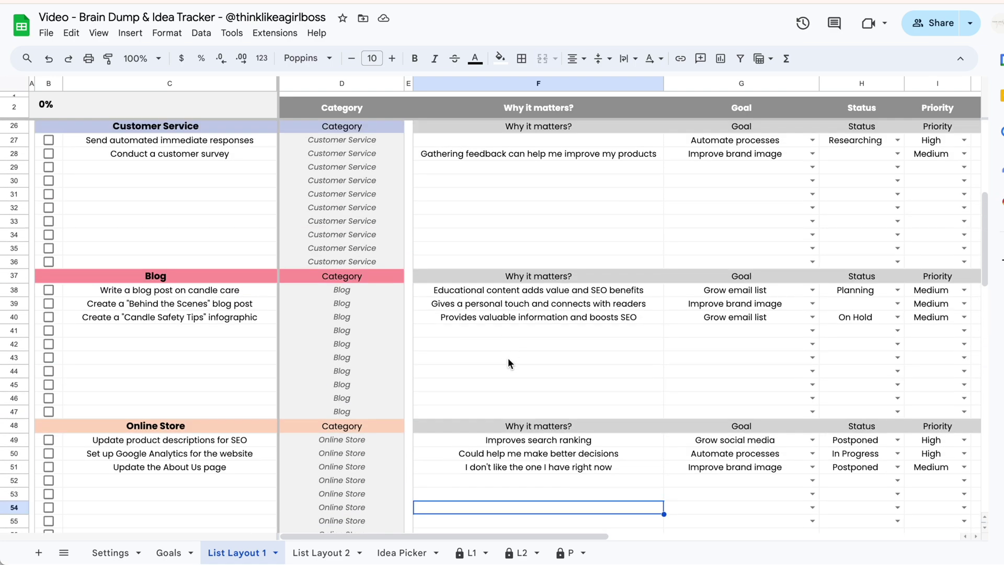
pyautogui.click(509, 359)
pyautogui.scroll(4, 526, 336)
pyautogui.click(527, 336)
pyautogui.scroll(5, 528, 338)
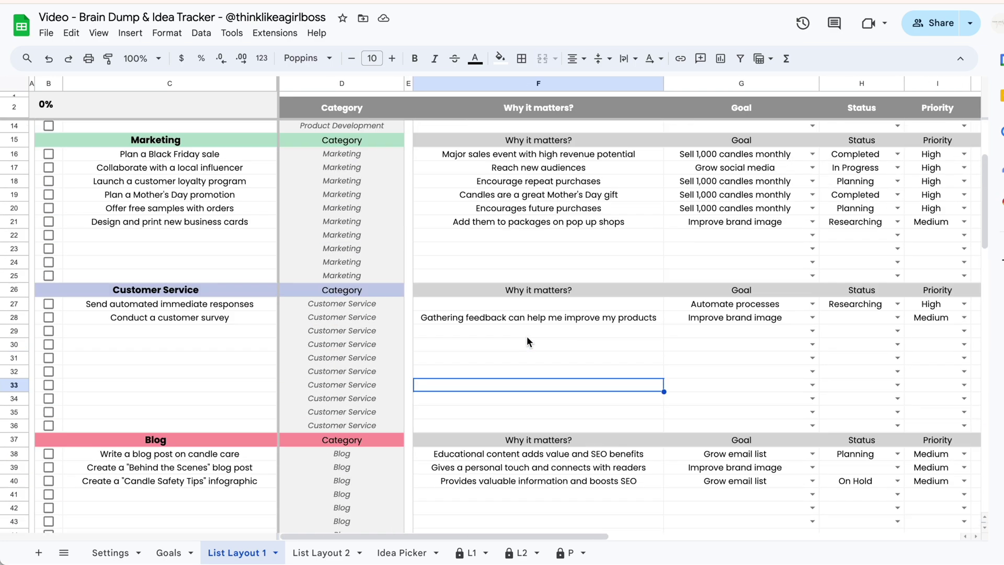
pyautogui.click(531, 336)
pyautogui.scroll(-4, 543, 335)
pyautogui.scroll(5, 542, 334)
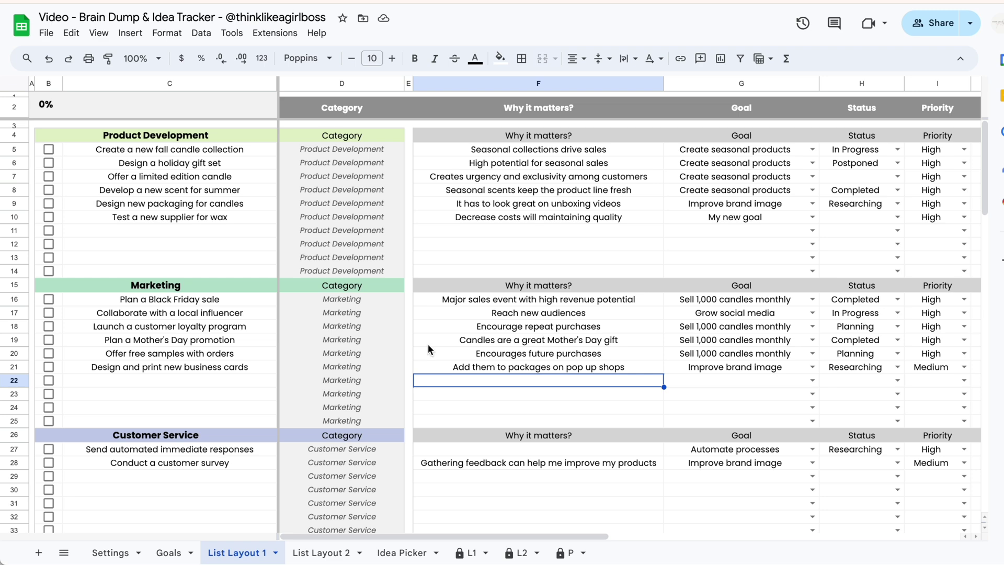
pyautogui.click(330, 552)
# Change D17's category to Marketing, then undo it back to Social Media.
pyautogui.click(603, 293)
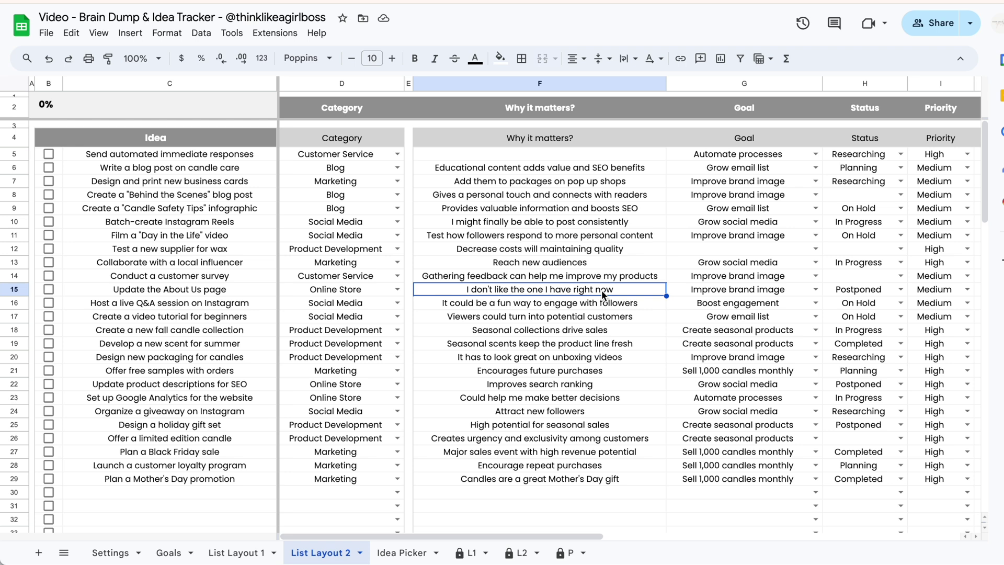
pyautogui.hscroll(2, 607, 275)
pyautogui.hscroll(-2, 607, 275)
pyautogui.scroll(-2, 419, 242)
pyautogui.click(397, 238)
pyautogui.click(343, 362)
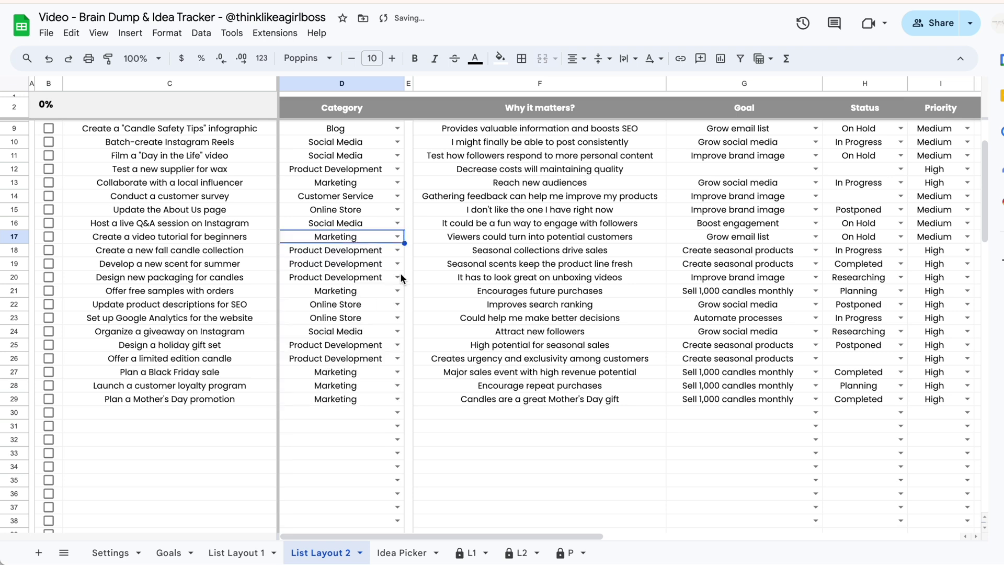
pyautogui.hotkey('ctrl', 'z')
# Check D16's Category choices, keeping Social Media, and return to List Layout 1.
pyautogui.scroll(2, 429, 251)
pyautogui.click(392, 263)
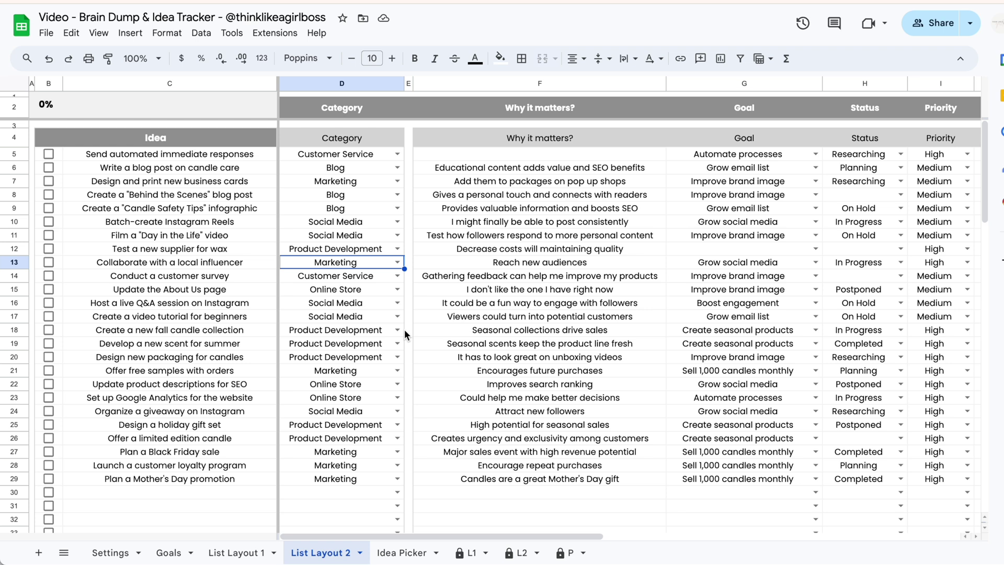
pyautogui.click(398, 303)
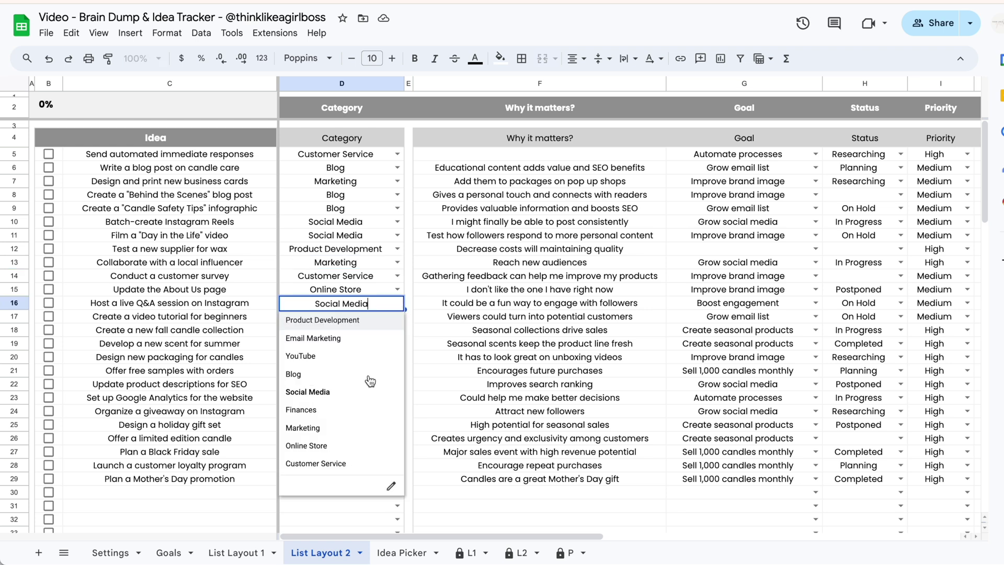
pyautogui.click(510, 322)
pyautogui.click(236, 552)
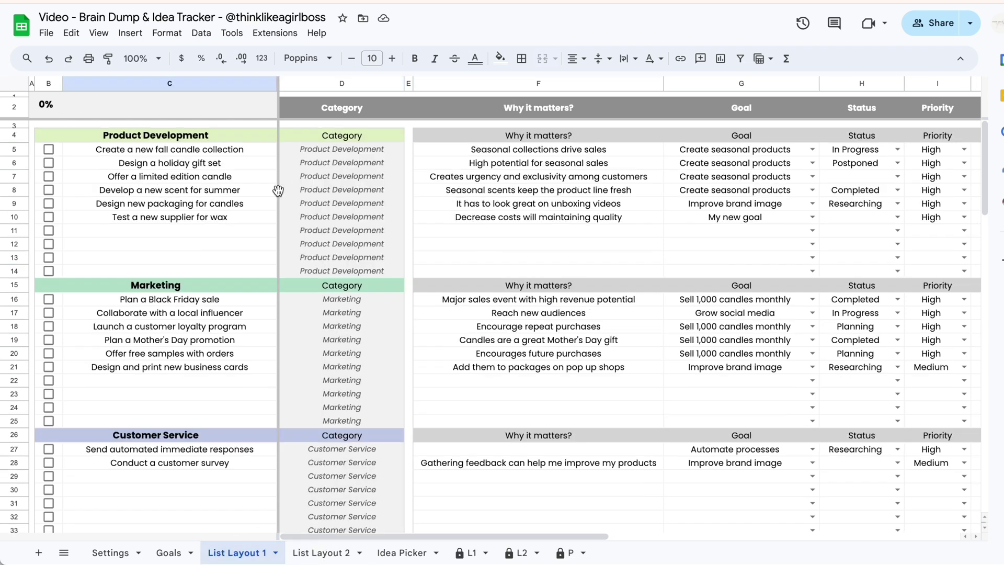
pyautogui.click(208, 141)
pyautogui.click(205, 188)
pyautogui.click(199, 284)
pyautogui.click(212, 436)
pyautogui.scroll(-2, 212, 437)
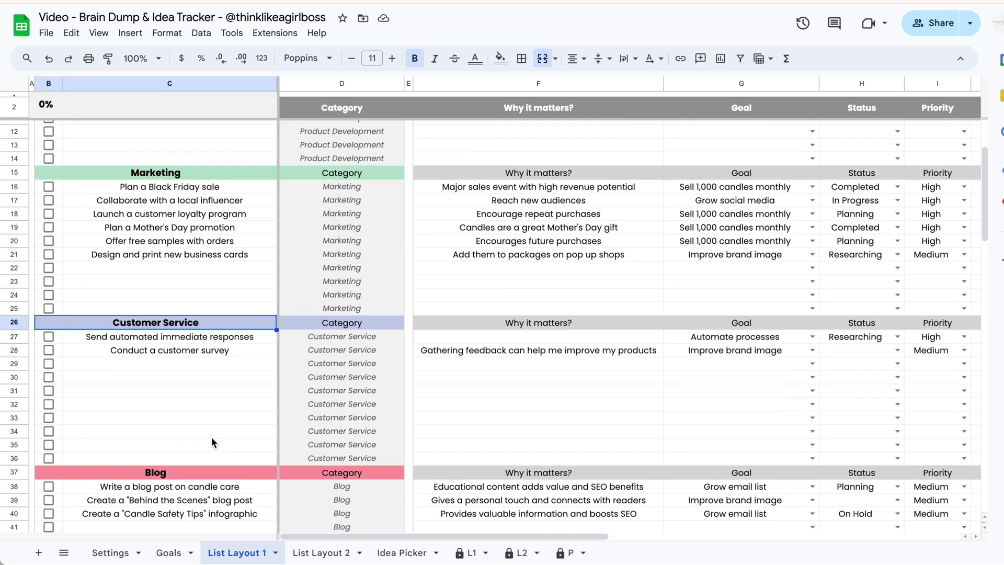
pyautogui.click(221, 412)
pyautogui.scroll(2, 656, 520)
pyautogui.click(539, 257)
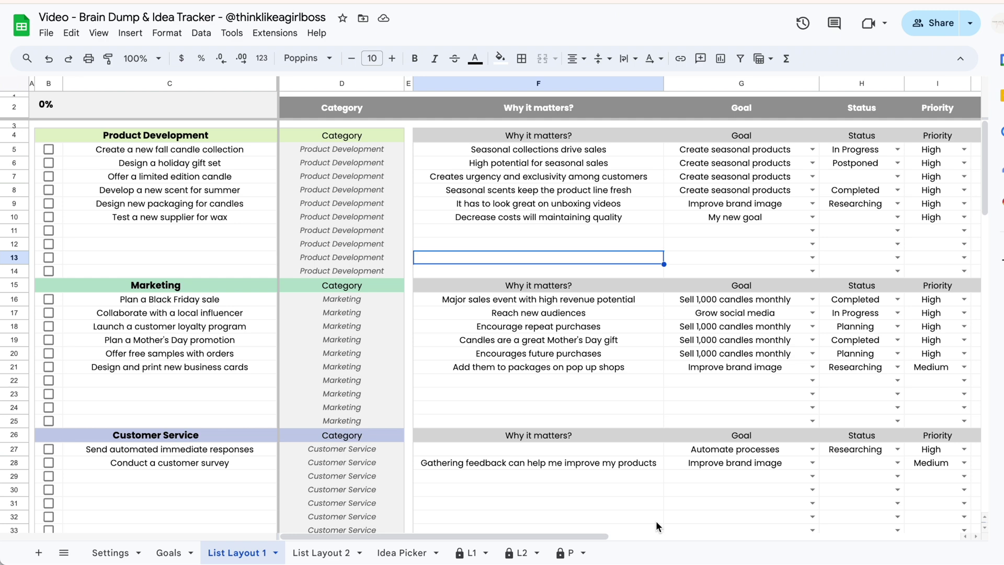
pyautogui.click(304, 553)
pyautogui.click(249, 553)
pyautogui.click(560, 316)
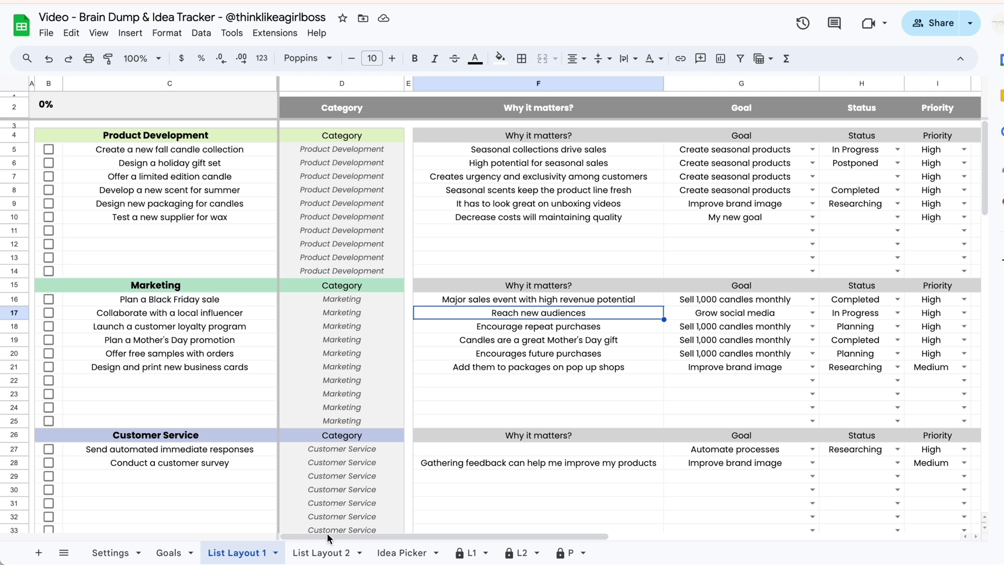
pyautogui.click(445, 244)
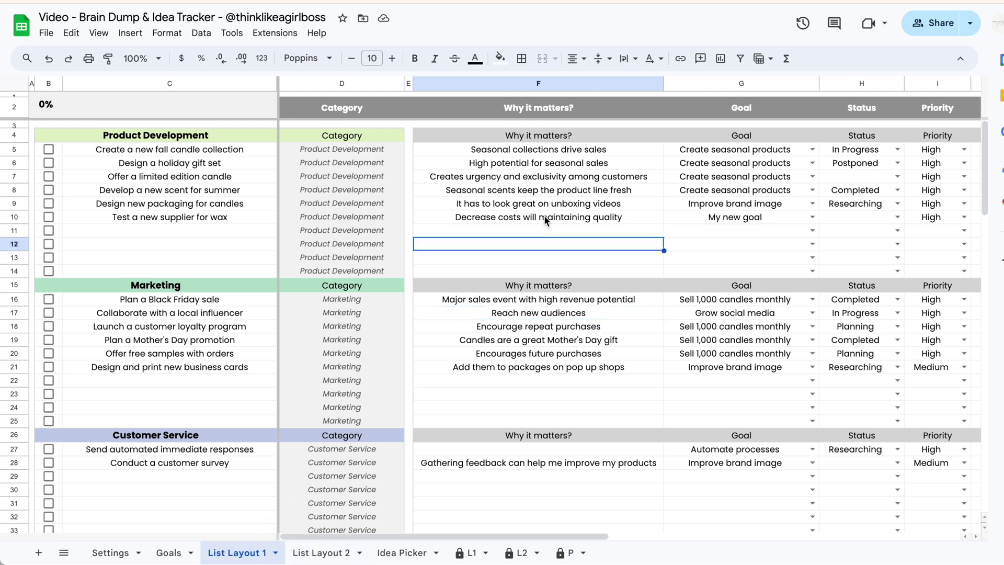
pyautogui.click(515, 207)
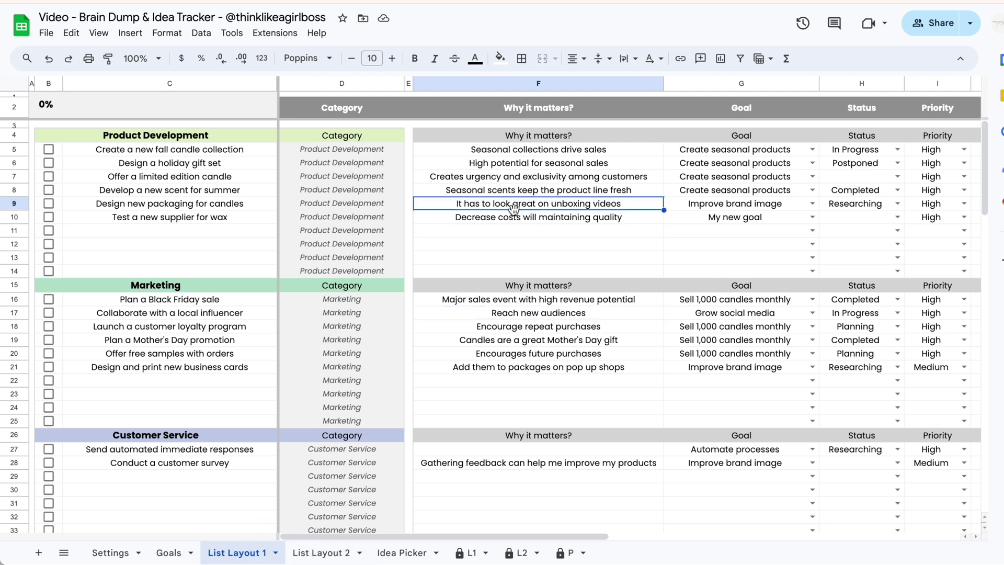
pyautogui.click(319, 553)
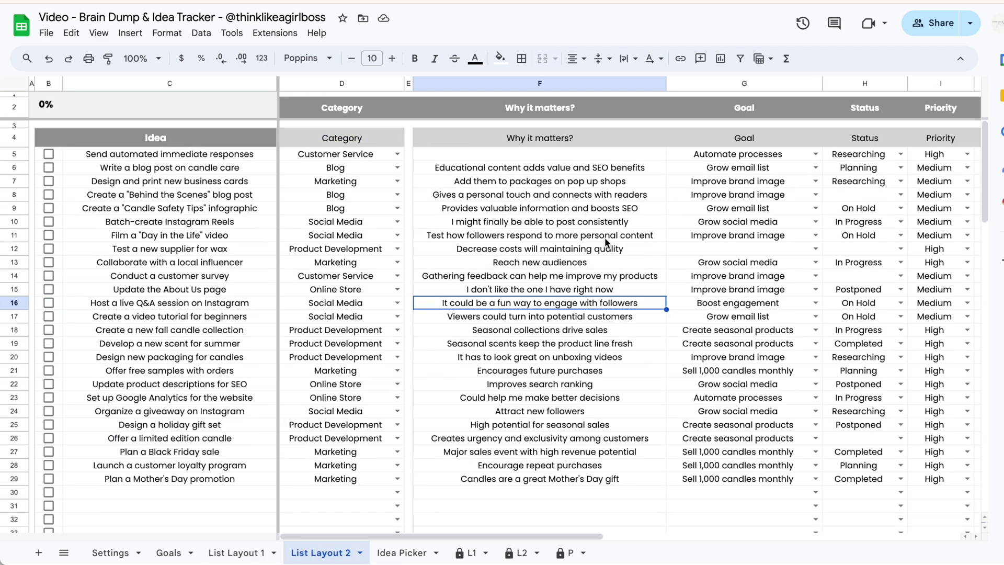
pyautogui.click(514, 224)
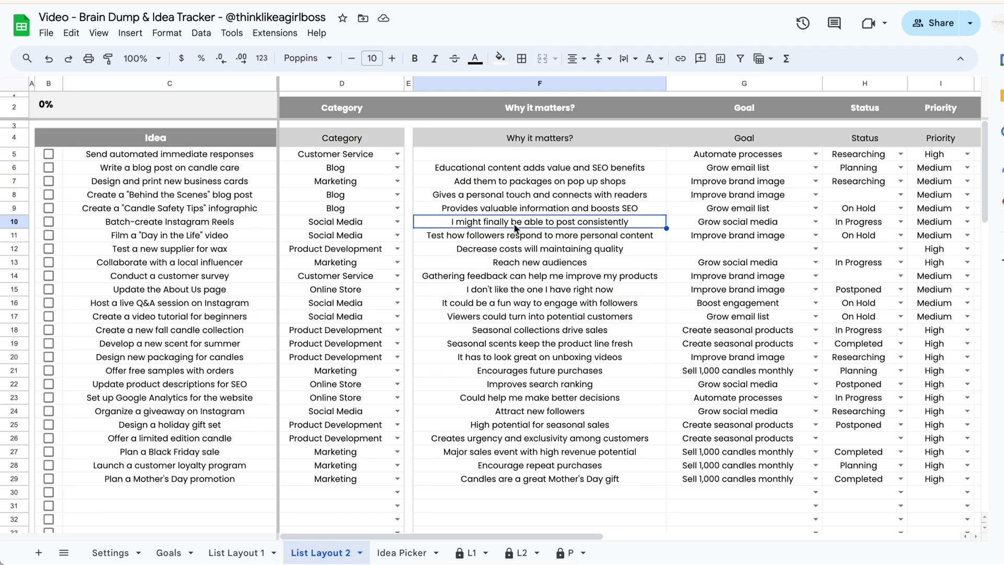
pyautogui.click(531, 306)
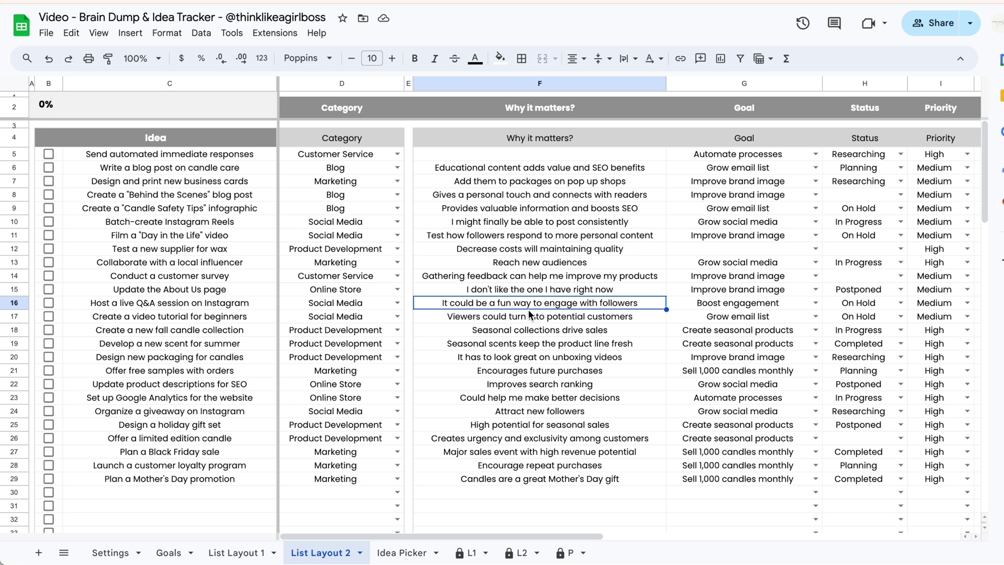
pyautogui.click(231, 553)
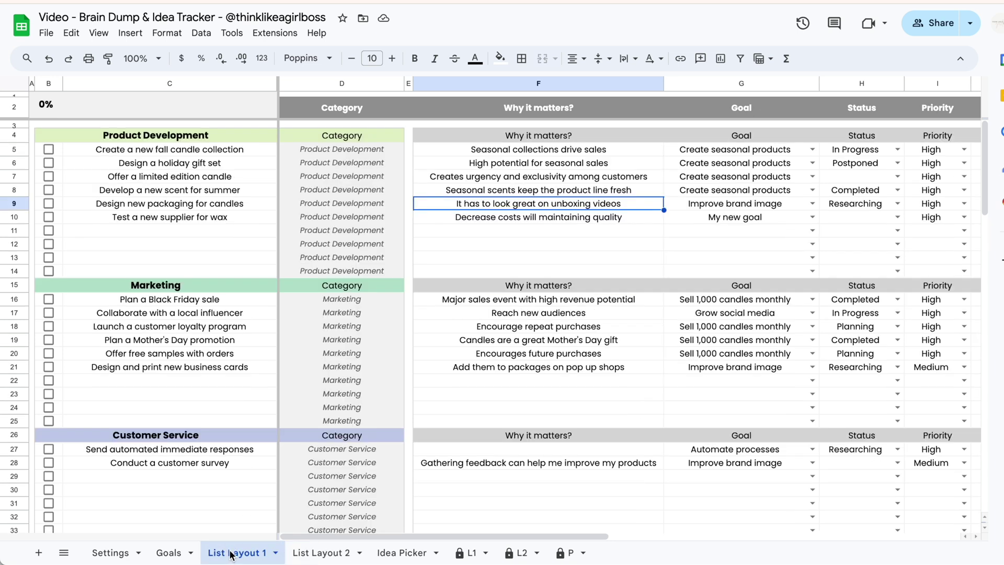
pyautogui.click(607, 230)
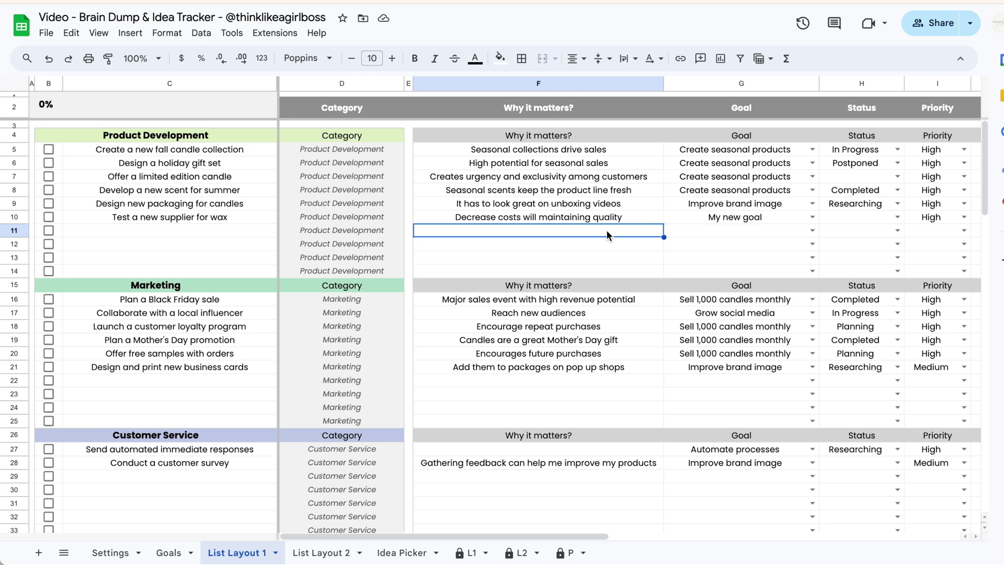
pyautogui.click(220, 135)
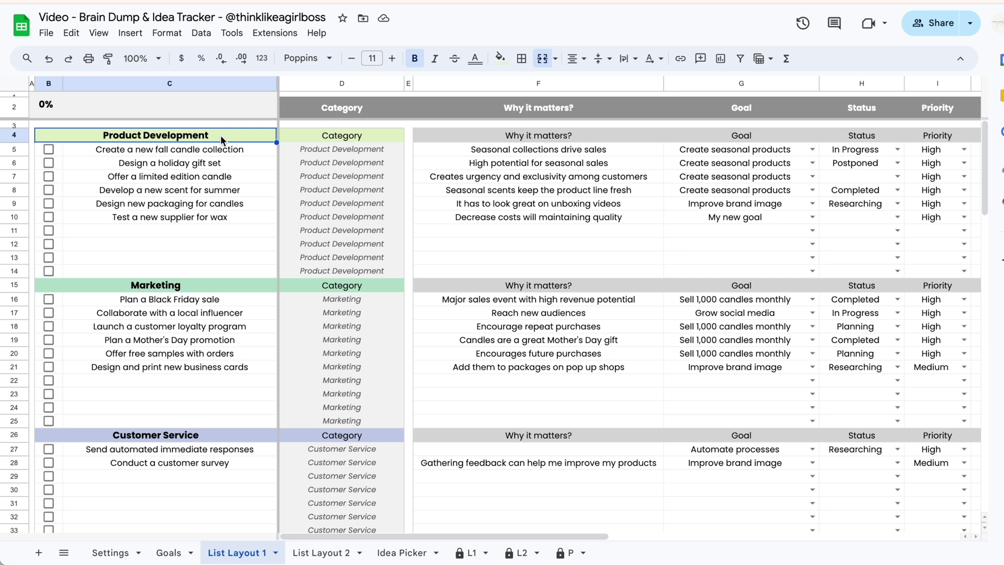
pyautogui.moveTo(227, 150); pyautogui.dragTo(226, 270)
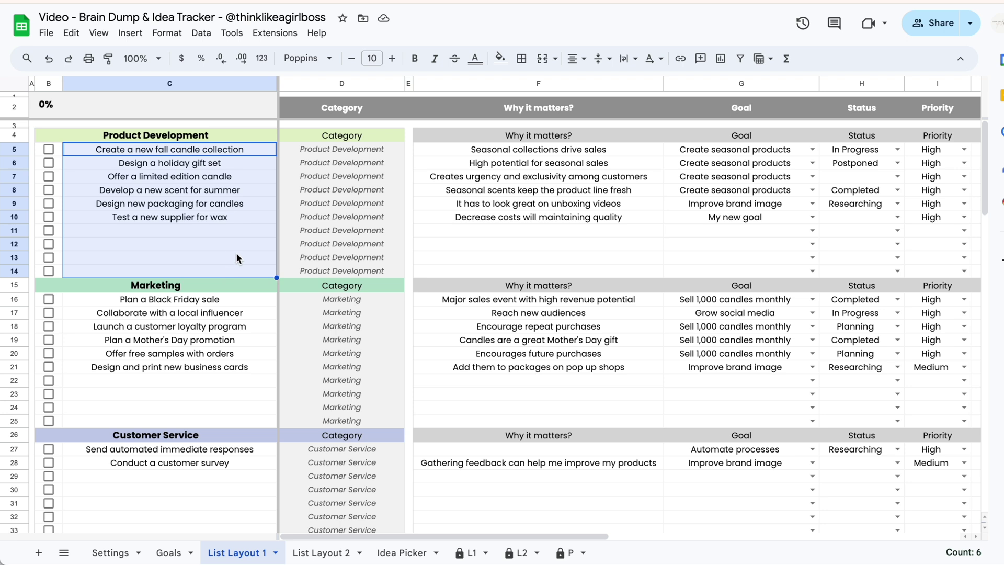
pyautogui.click(236, 252)
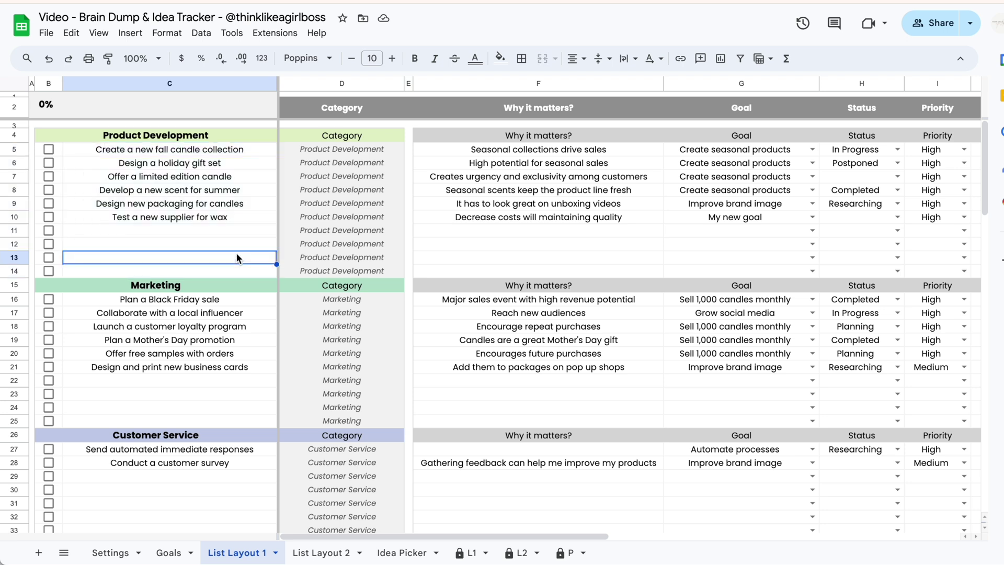
pyautogui.click(234, 135)
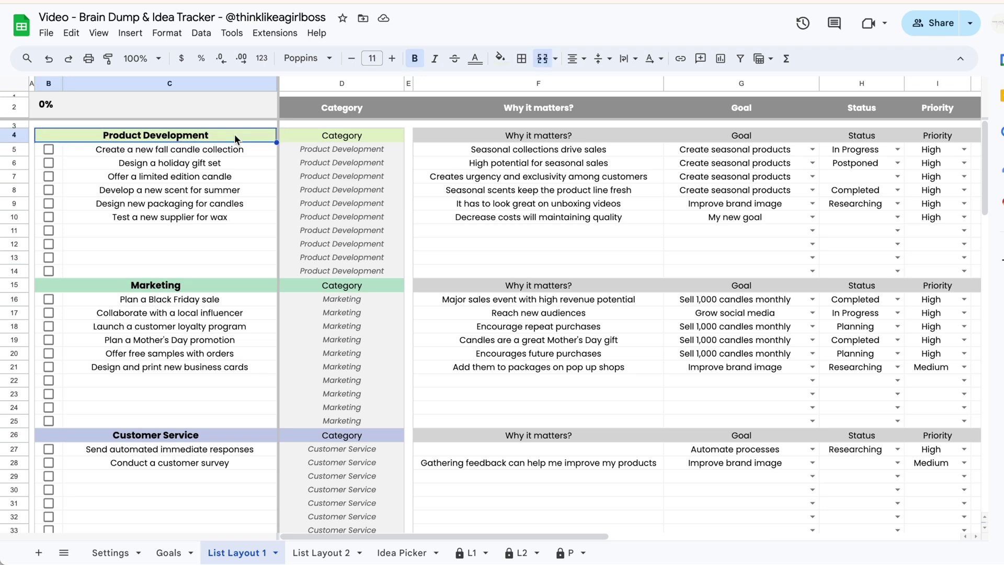
pyautogui.press('Delete')
pyautogui.write('xxxx')
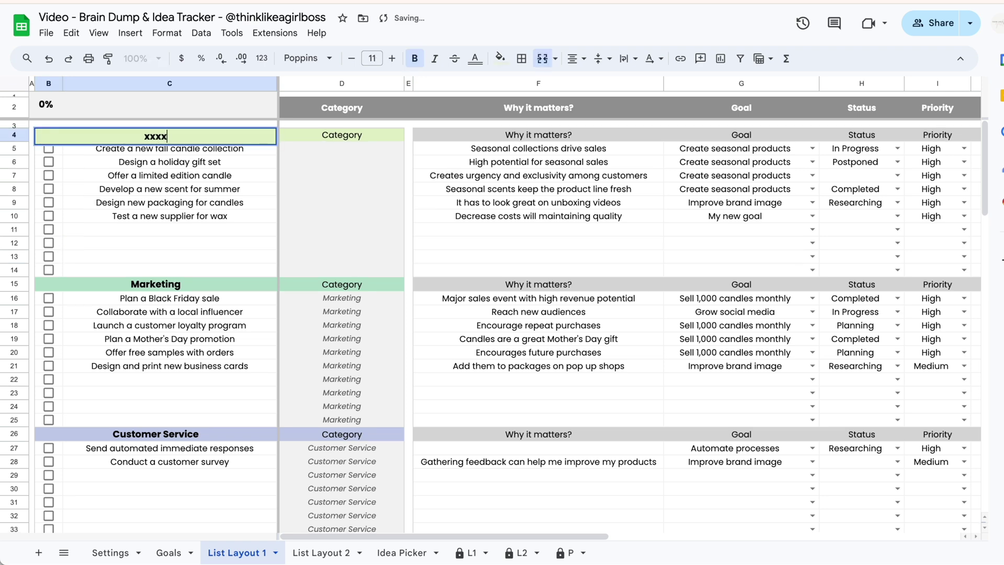
pyautogui.write('xx')
pyautogui.press('Return')
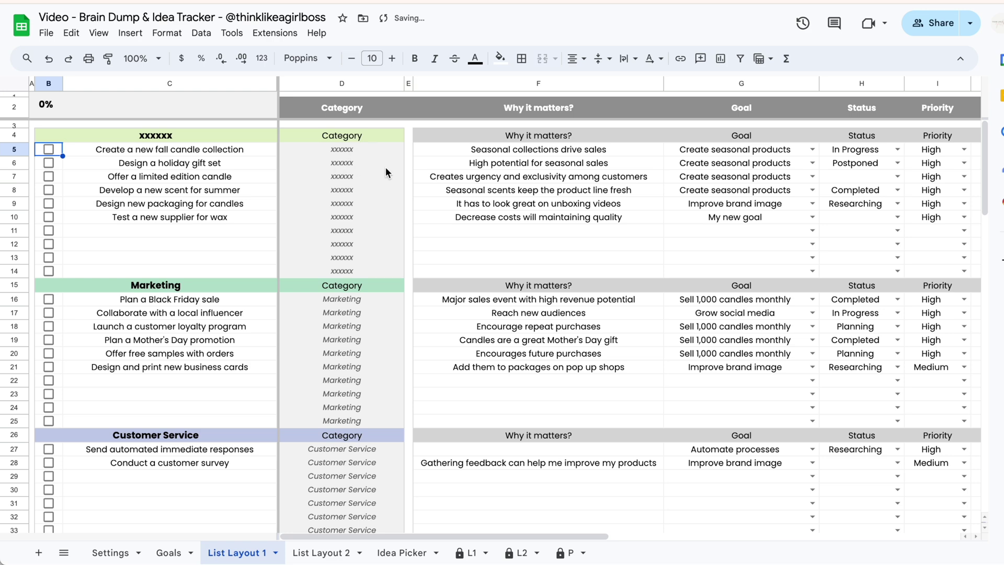
pyautogui.moveTo(234, 150); pyautogui.dragTo(234, 269)
pyautogui.click(247, 231)
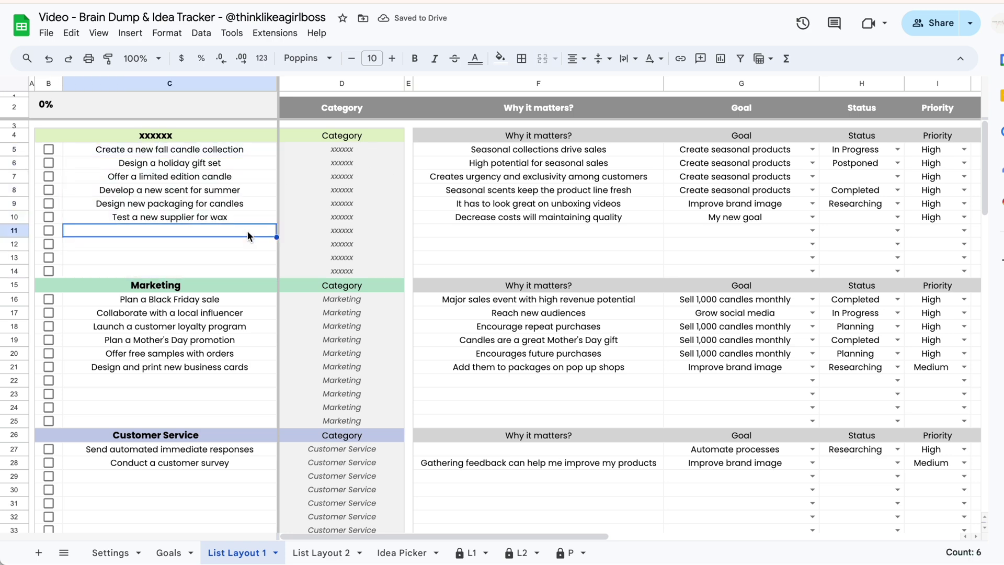
pyautogui.hotkey('ctrl', 'z')
pyautogui.hotkey('ctrl', 'z')
pyautogui.click(614, 137)
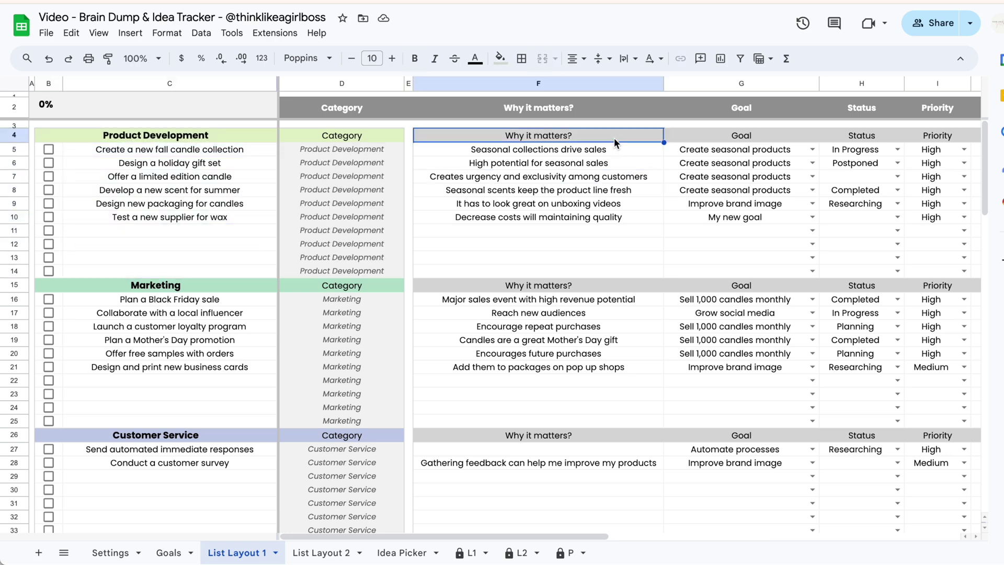
# Scroll across and review the Goal, Status, Priority, Difficulty, Impact and Deadline column headers.
pyautogui.hscroll(4, 636, 136)
pyautogui.click(636, 137)
pyautogui.click(641, 139)
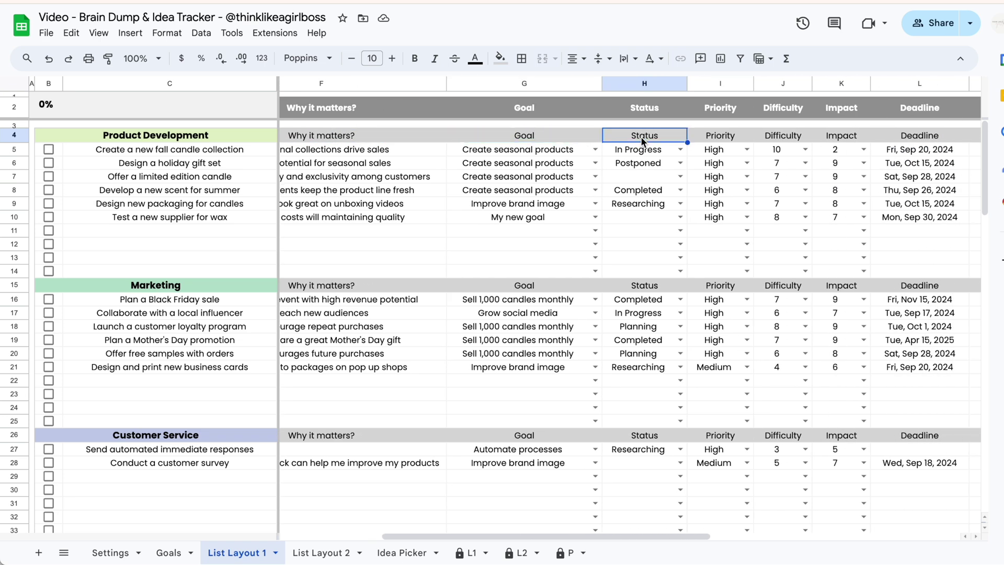
pyautogui.hscroll(3, 633, 137)
pyautogui.click(626, 136)
pyautogui.click(682, 135)
pyautogui.hscroll(2, 683, 135)
pyautogui.click(682, 134)
pyautogui.click(780, 137)
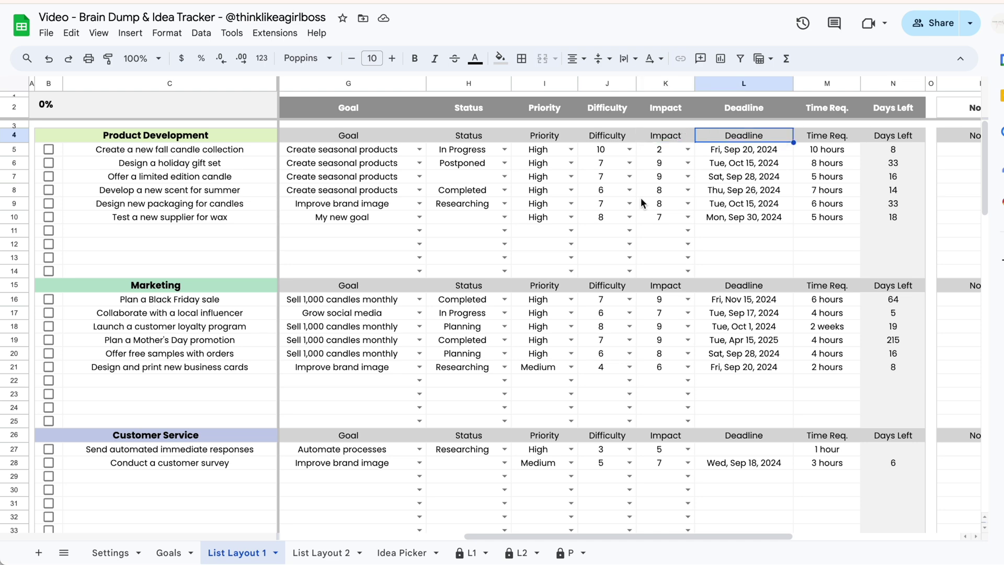
# Review the Reason entries for the seasonal collection, sales potential and urgency/exclusivity ideas.
pyautogui.hscroll(-4, 575, 157)
pyautogui.click(557, 151)
pyautogui.click(637, 168)
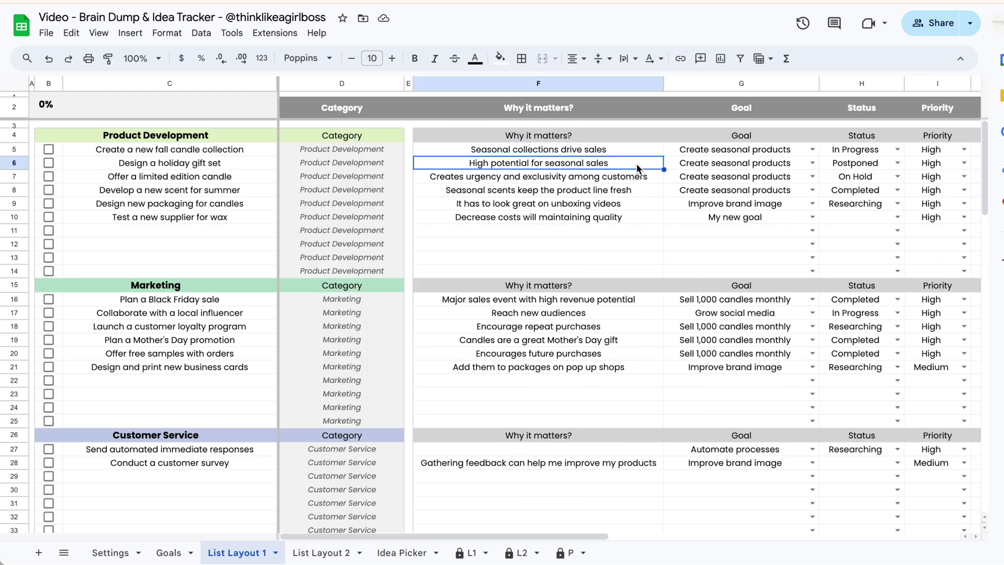
pyautogui.click(654, 178)
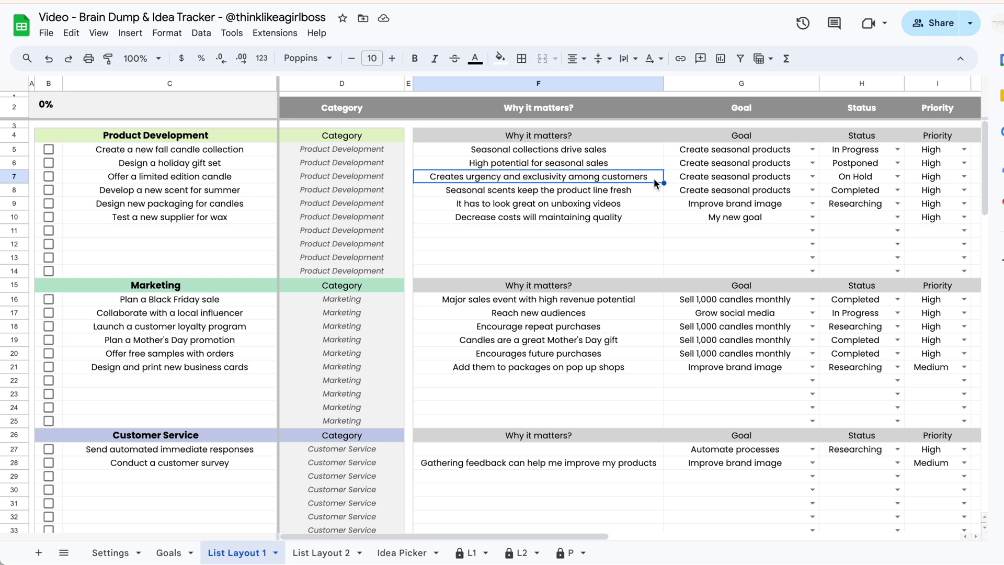
# Check the product ideas, then open the Goal dropdown in G5 for the fall candle collection.
pyautogui.hscroll(3, 654, 178)
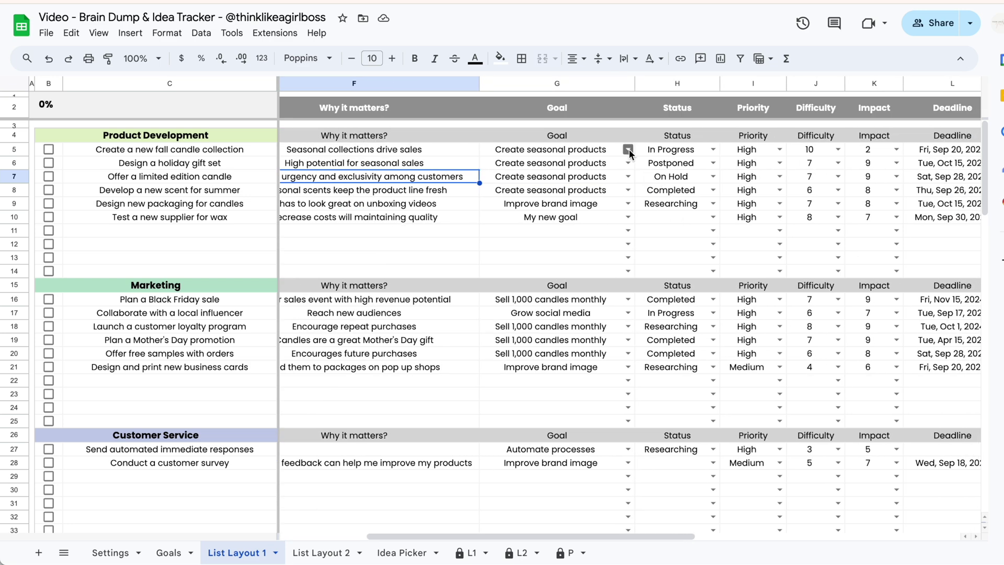
pyautogui.click(599, 148)
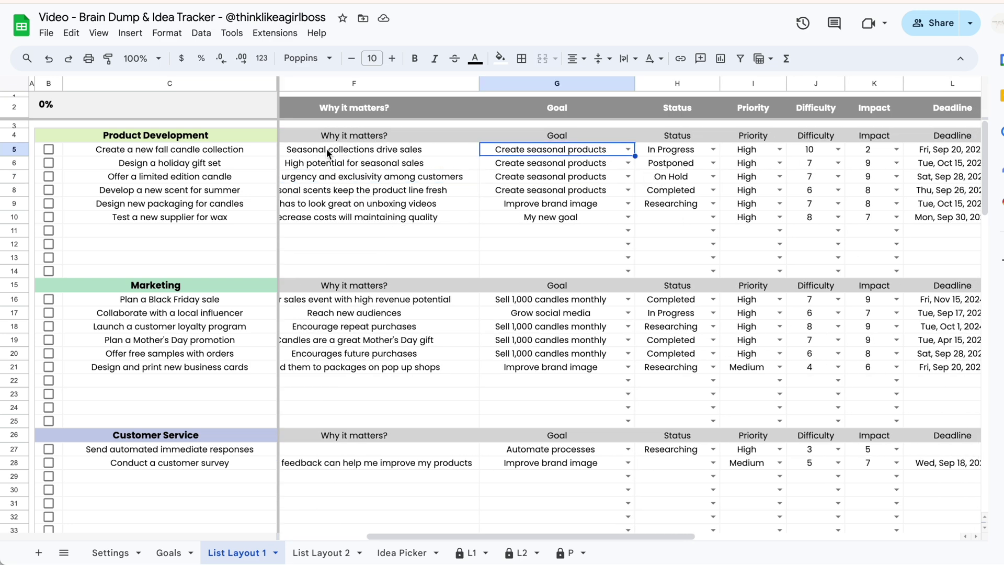
pyautogui.click(245, 150)
pyautogui.click(237, 166)
pyautogui.click(237, 180)
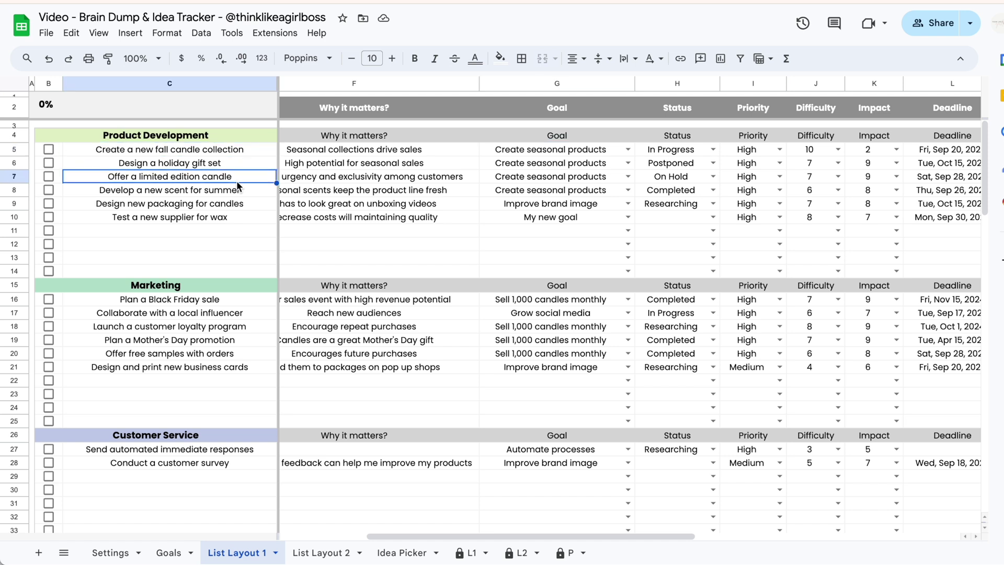
pyautogui.click(526, 177)
pyautogui.click(628, 150)
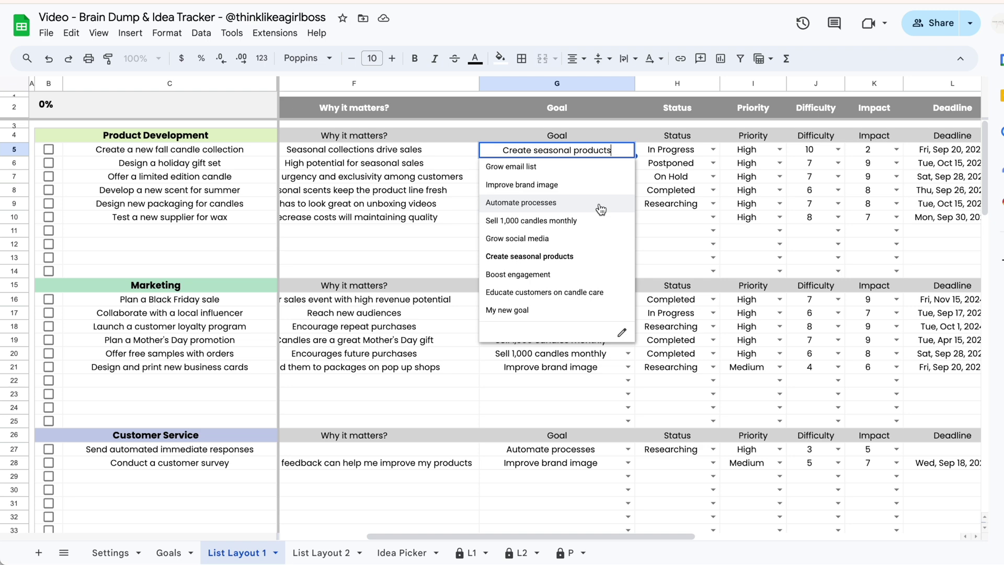
# Review the goal names C5:C13 on the Goals sheet, then return to List Layout 1.
pyautogui.click(163, 507)
pyautogui.click(167, 553)
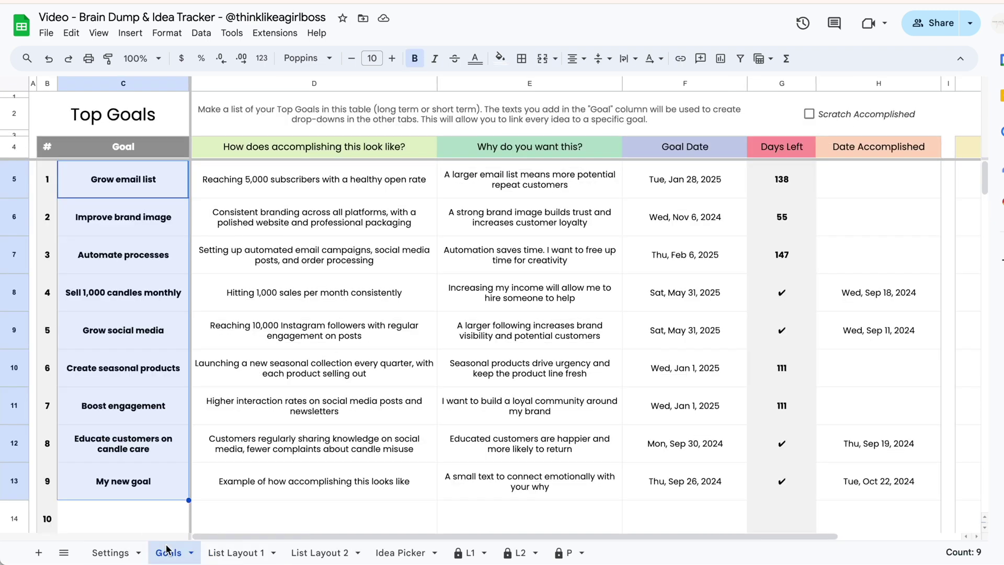
pyautogui.click(151, 255)
pyautogui.moveTo(150, 180); pyautogui.dragTo(144, 486)
pyautogui.click(151, 262)
pyautogui.click(146, 337)
pyautogui.click(146, 410)
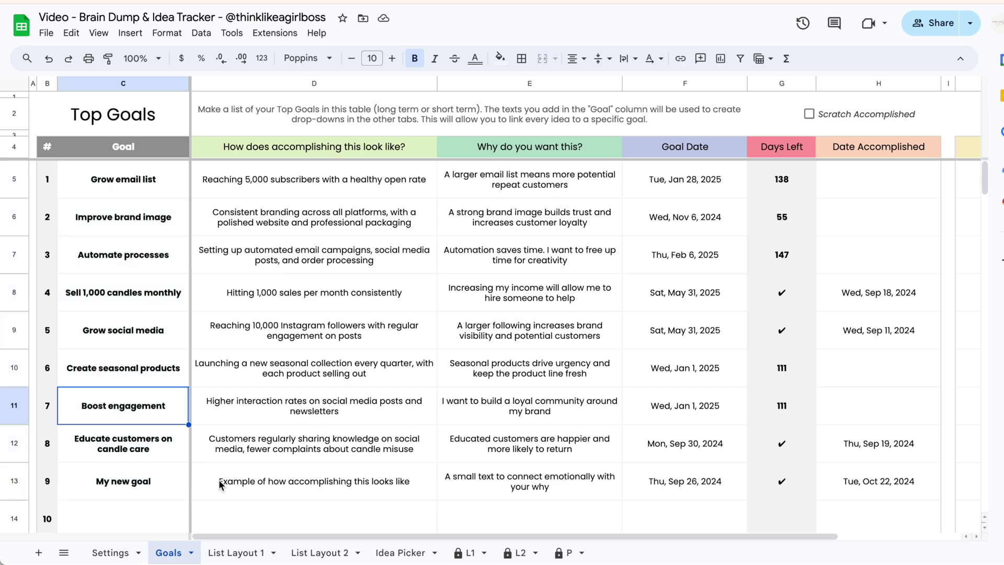
pyautogui.click(234, 553)
# Set the wax supplier idea's goal in G10 to Grow social media.
pyautogui.click(626, 231)
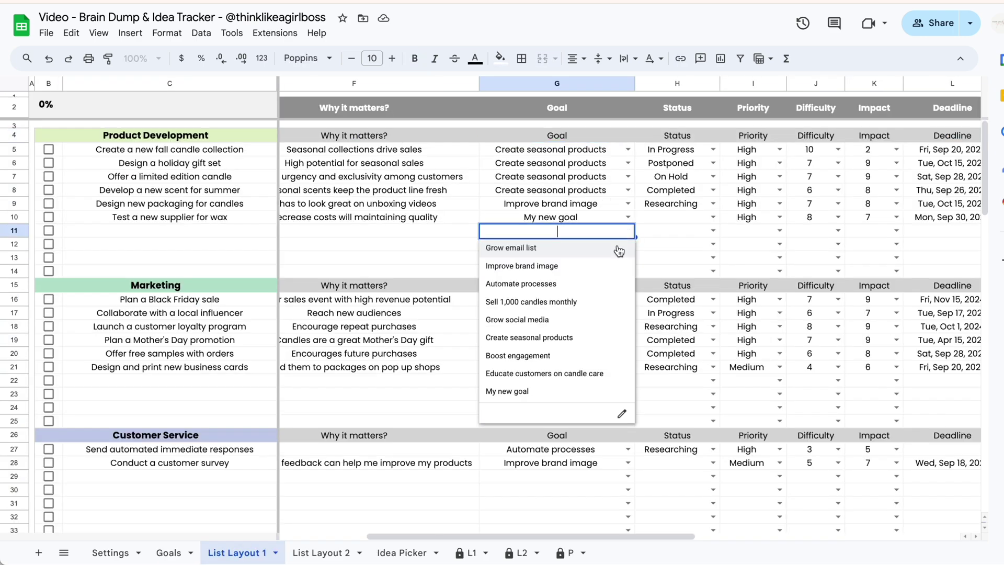
pyautogui.click(628, 217)
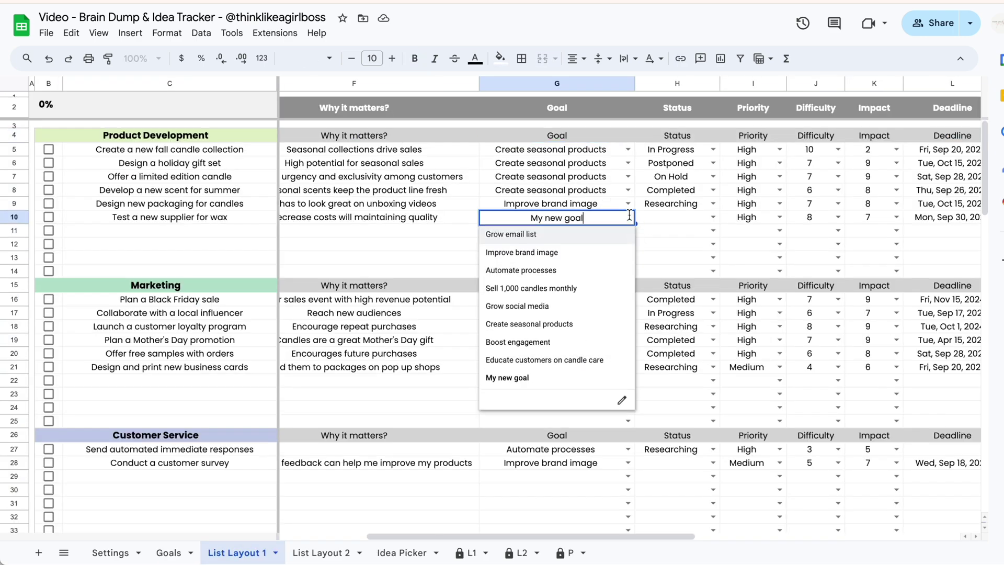
pyautogui.click(556, 343)
pyautogui.click(628, 217)
pyautogui.click(579, 312)
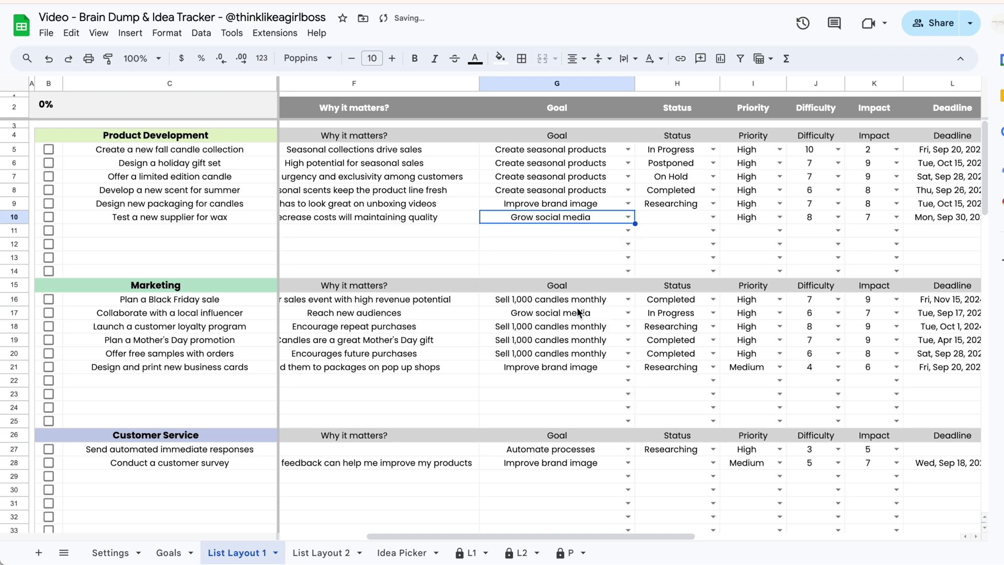
# Inspect the holiday gift set's Status options in H6, leaving it at Postponed.
pyautogui.hscroll(3, 575, 220)
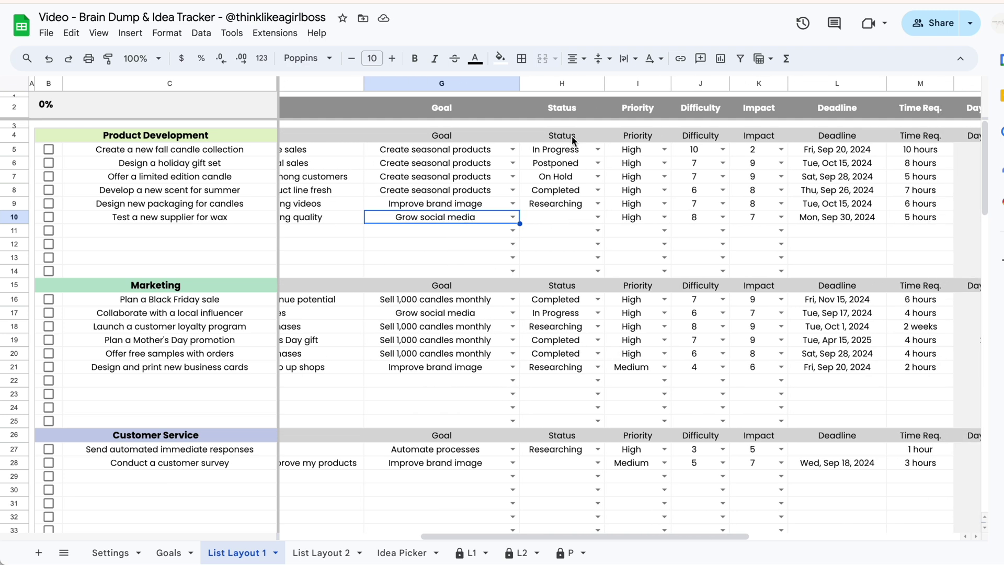
pyautogui.click(574, 141)
pyautogui.click(639, 138)
pyautogui.click(599, 164)
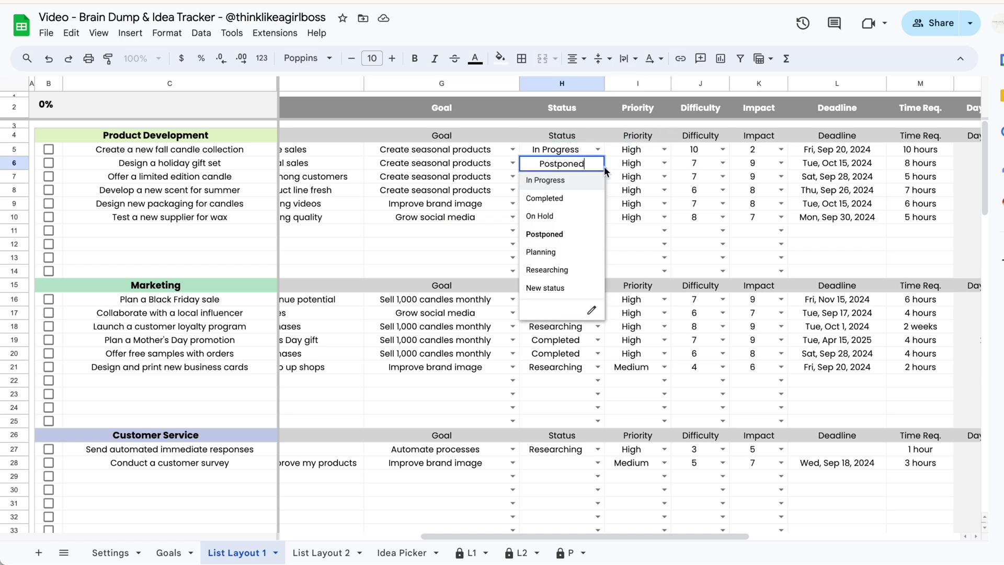
pyautogui.click(664, 163)
pyautogui.click(597, 164)
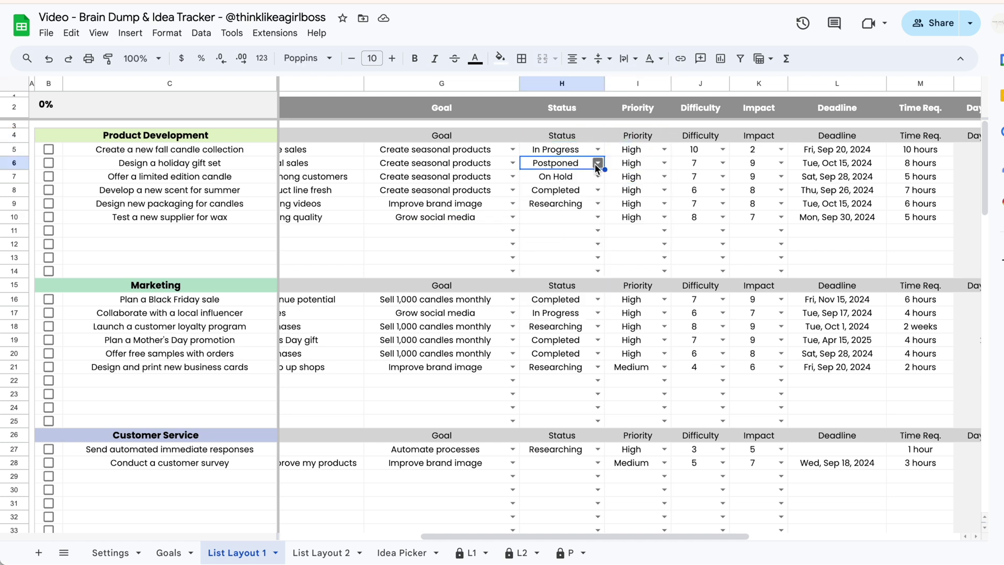
pyautogui.click(597, 164)
pyautogui.click(630, 206)
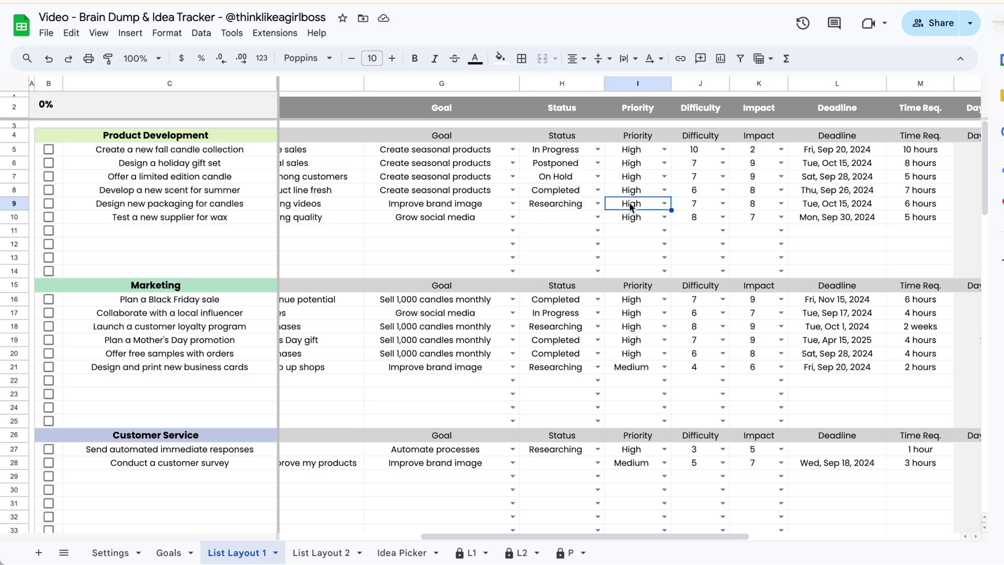
# Review the Status and Priority option lists on the Settings sheet.
pyautogui.click(113, 549)
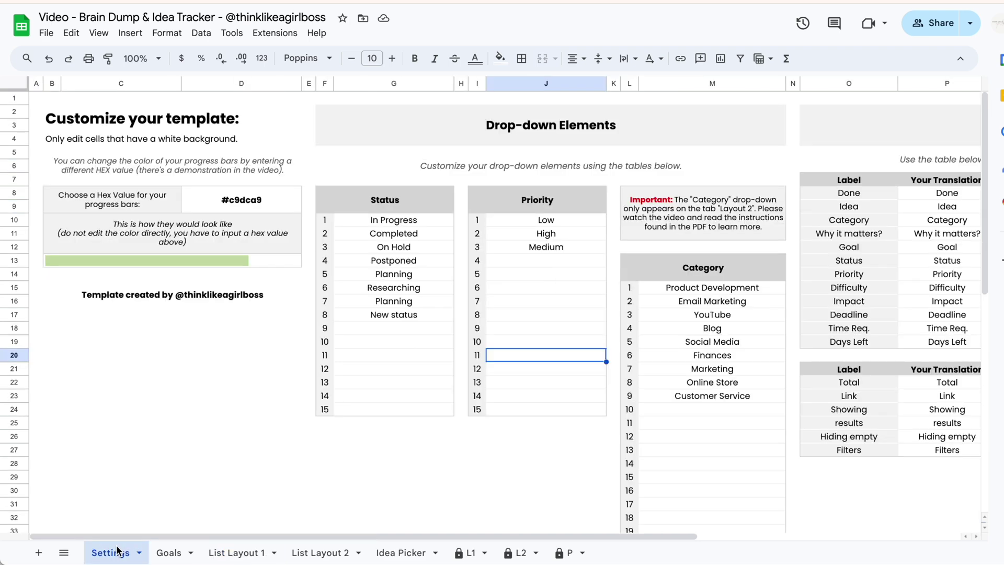
pyautogui.click(394, 299)
pyautogui.click(552, 289)
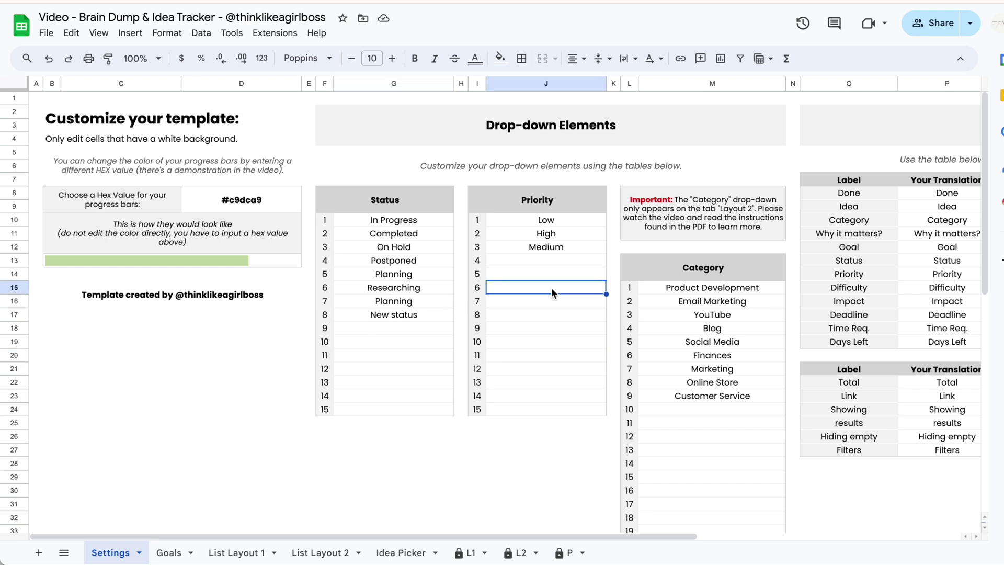
pyautogui.moveTo(437, 224); pyautogui.dragTo(410, 409)
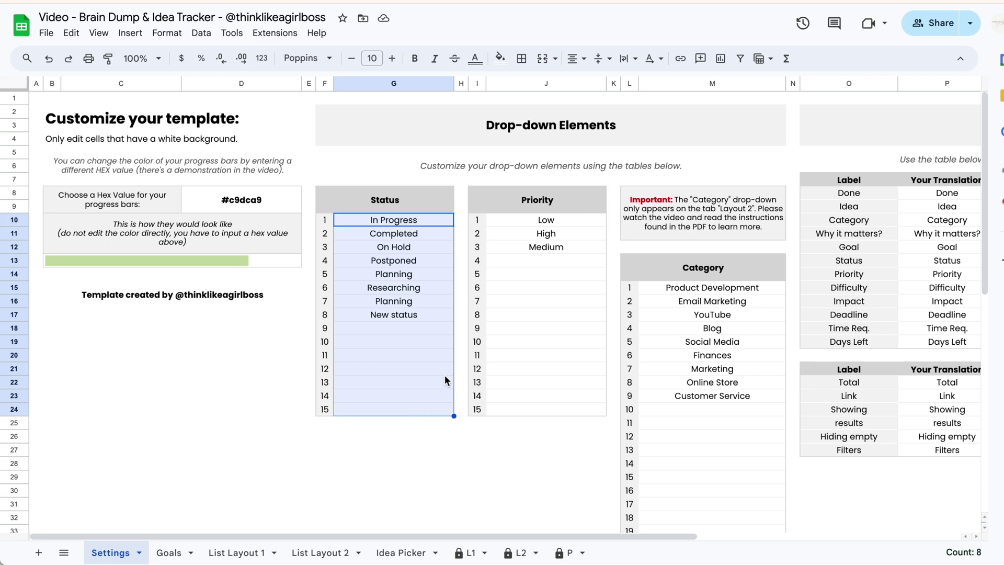
pyautogui.click(555, 287)
pyautogui.moveTo(567, 219); pyautogui.dragTo(554, 354)
pyautogui.click(562, 314)
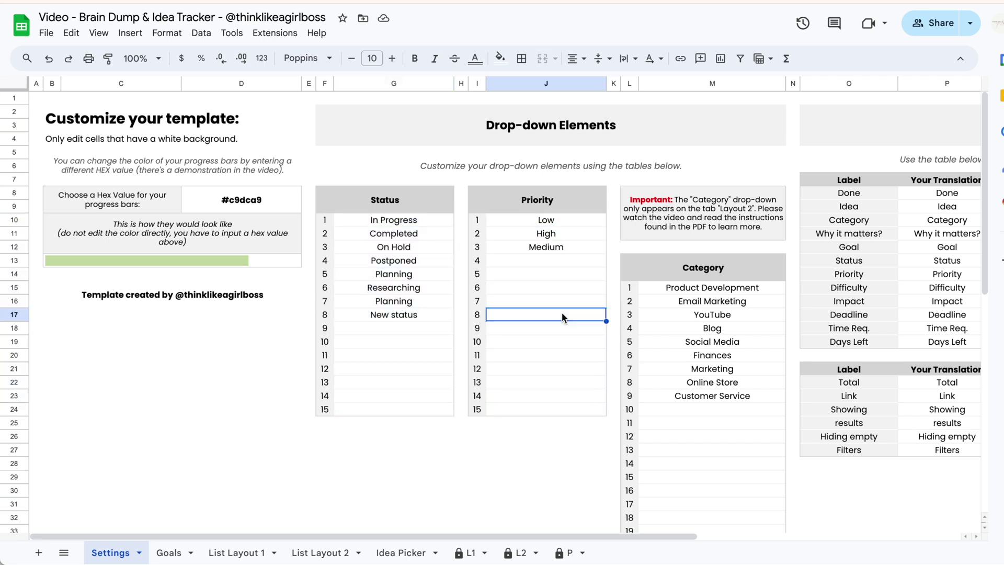
# Add a new value to an empty Priority list cell and return to List Layout 1.
pyautogui.click(538, 262)
pyautogui.write('None')
pyautogui.press('Return')
pyautogui.click(246, 552)
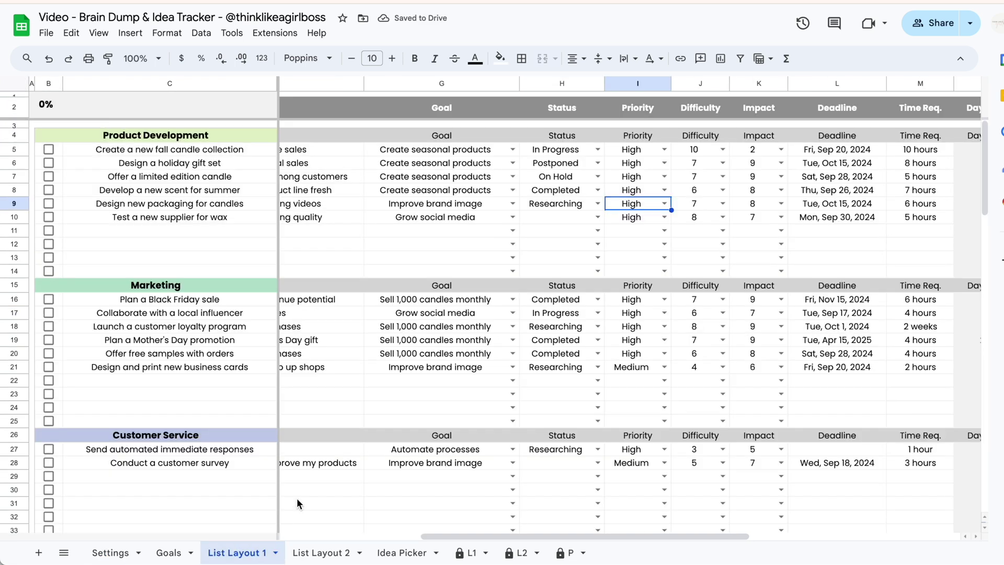
# Check the updated Priority options on the fall collection idea without changing it.
pyautogui.click(665, 150)
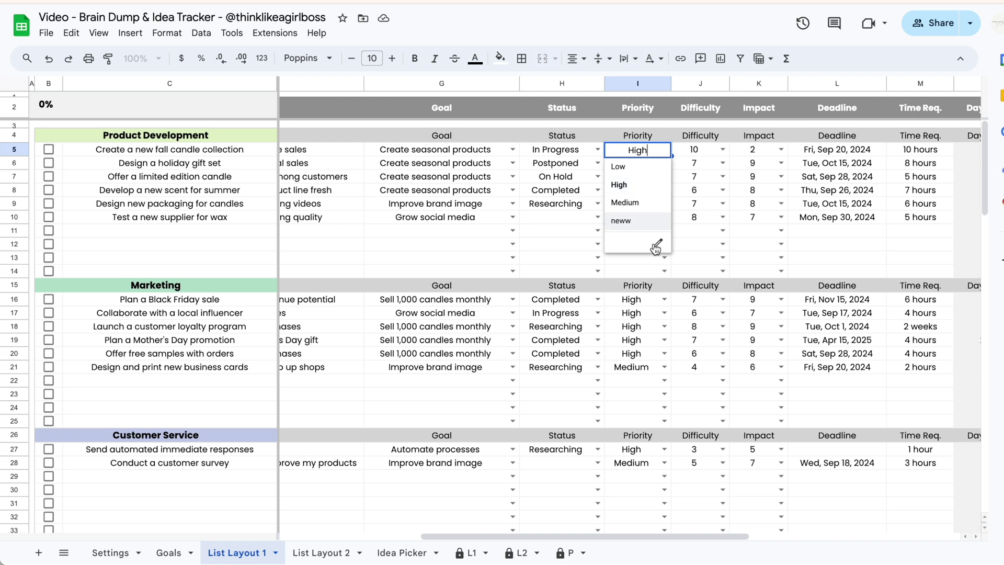
pyautogui.click(665, 313)
pyautogui.click(702, 324)
# Clear H8's Completed status and the High priority in I8, I10 and I6.
pyautogui.click(563, 192)
pyautogui.press('Delete')
pyautogui.click(637, 190)
pyautogui.press('Delete')
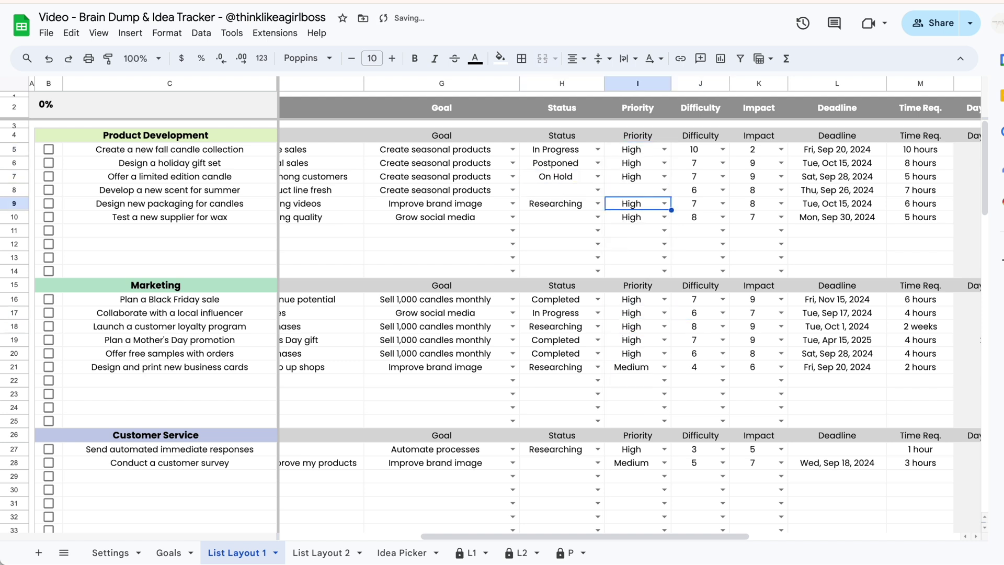
pyautogui.click(638, 217)
pyautogui.press('Delete')
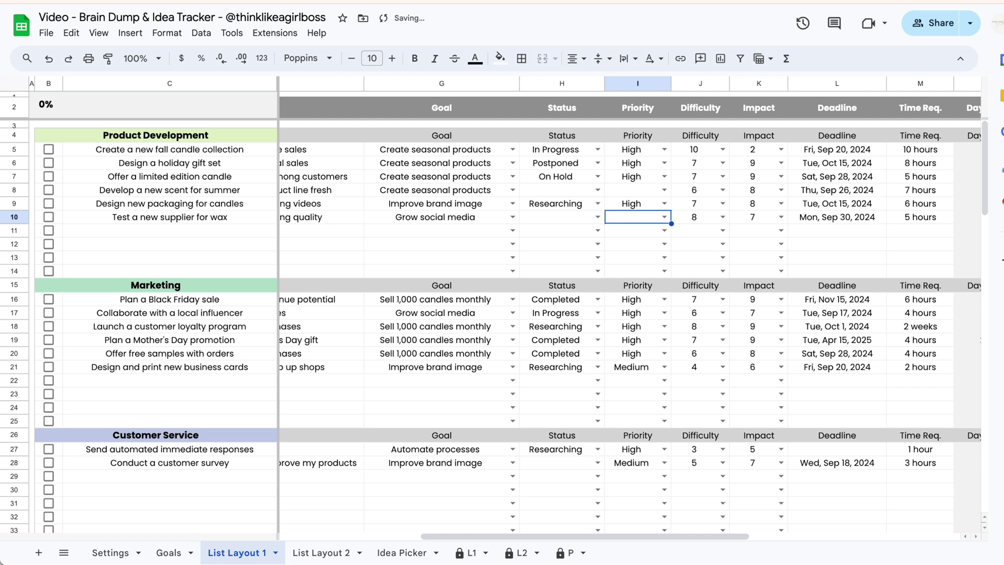
pyautogui.click(637, 163)
pyautogui.press('Delete')
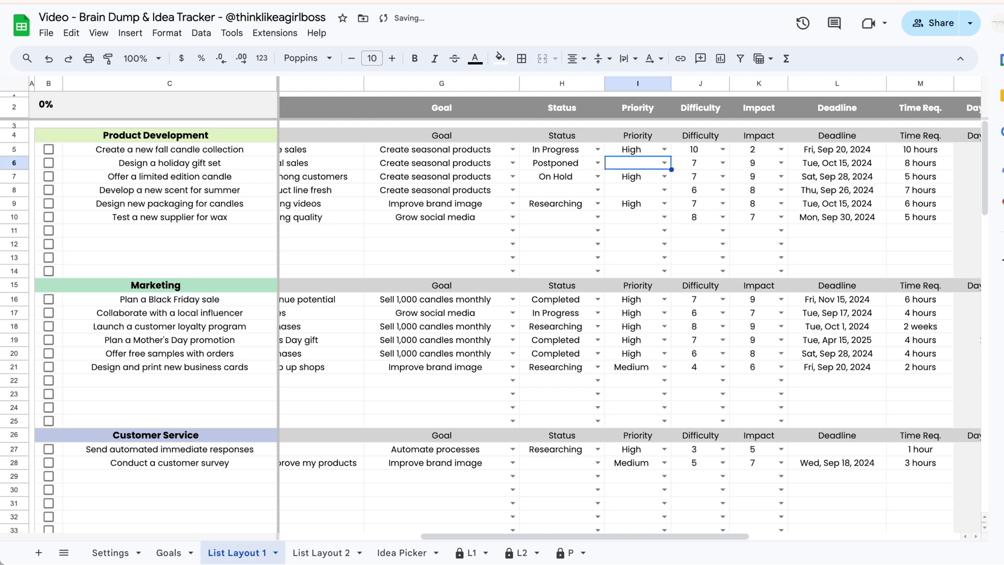
pyautogui.hscroll(3, 604, 134)
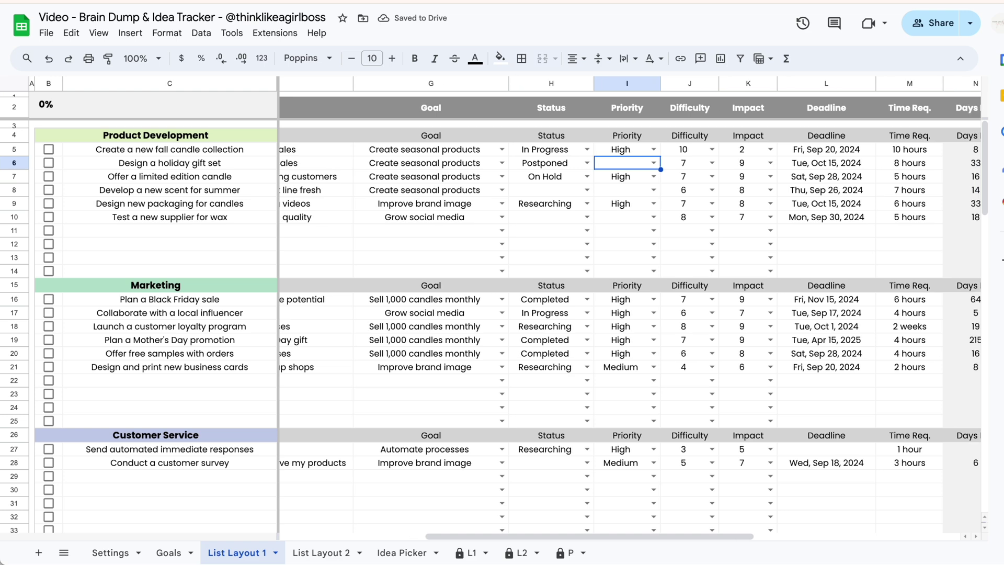
pyautogui.click(594, 139)
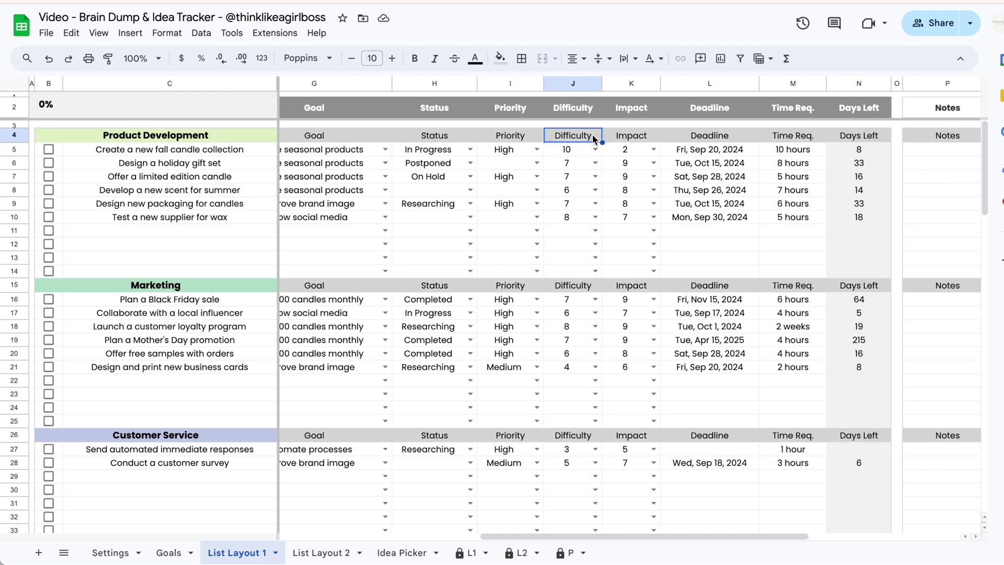
# Set difficulty to 5 for the holiday gift set and 10 for the limited edition candle.
pyautogui.click(614, 139)
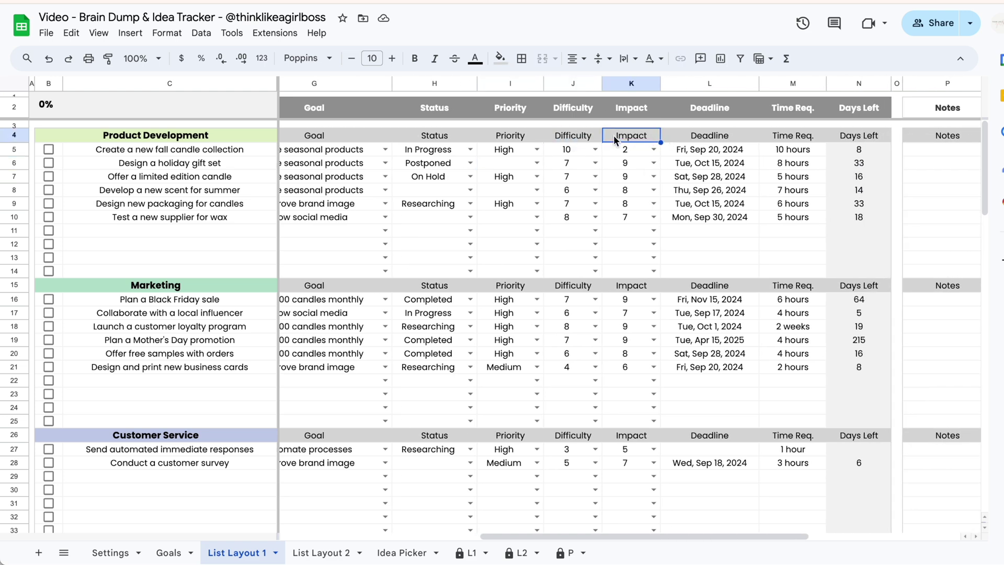
pyautogui.click(593, 139)
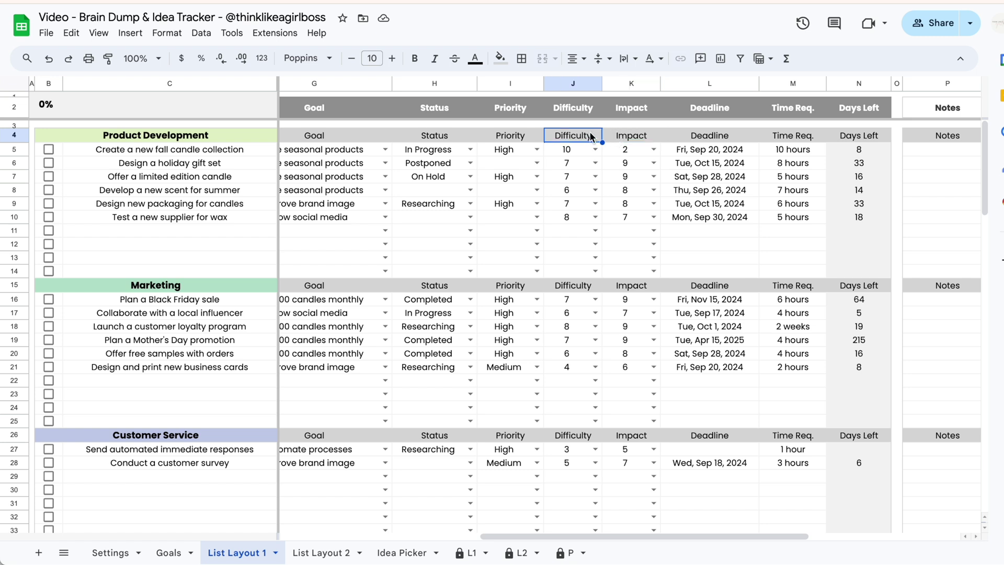
pyautogui.keyDown('shift'); pyautogui.click(619, 137); pyautogui.keyUp('shift')
pyautogui.click(595, 150)
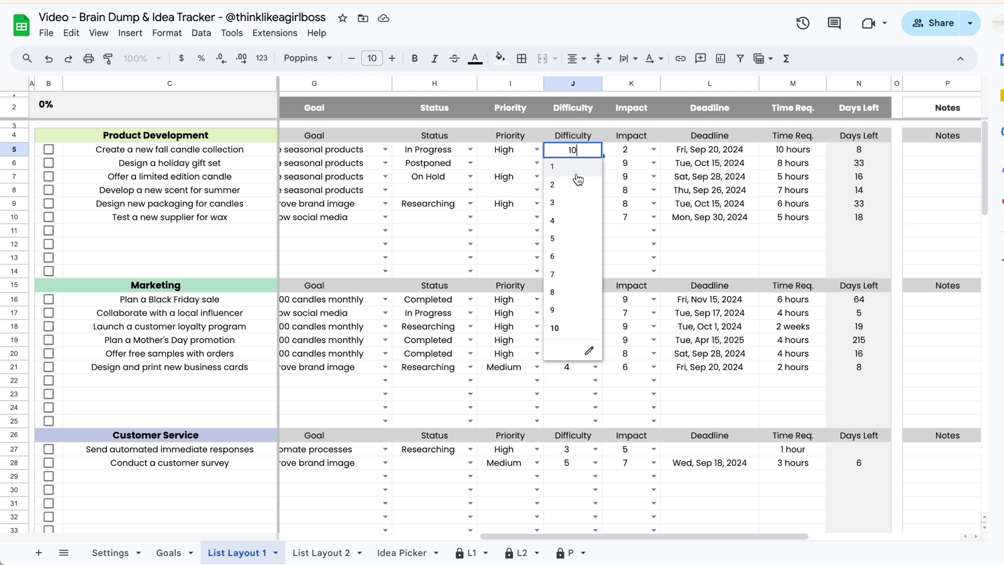
pyautogui.press('Return')
pyautogui.click(596, 163)
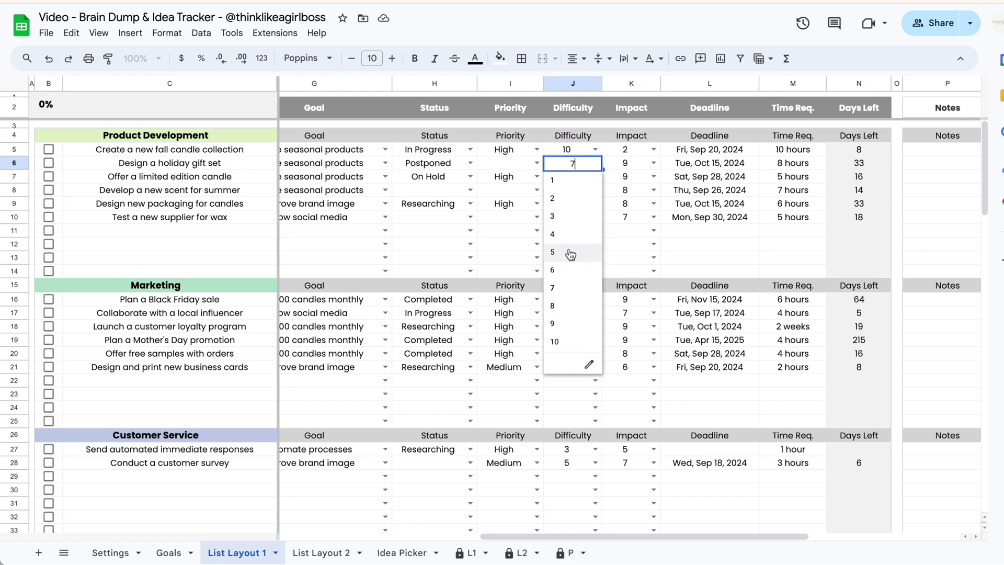
pyautogui.click(570, 254)
pyautogui.click(575, 177)
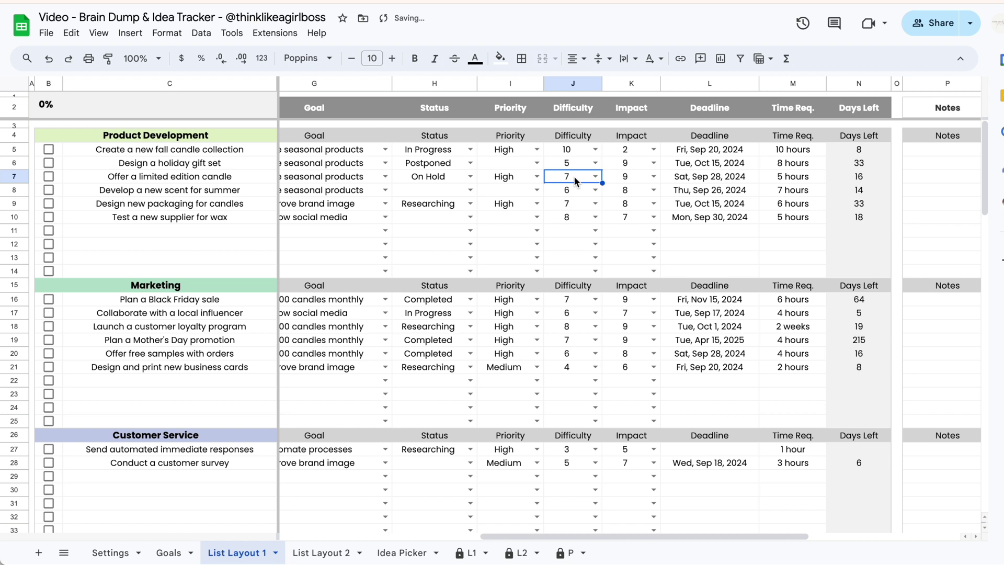
pyautogui.click(574, 176)
pyautogui.write('10')
pyautogui.press('Return')
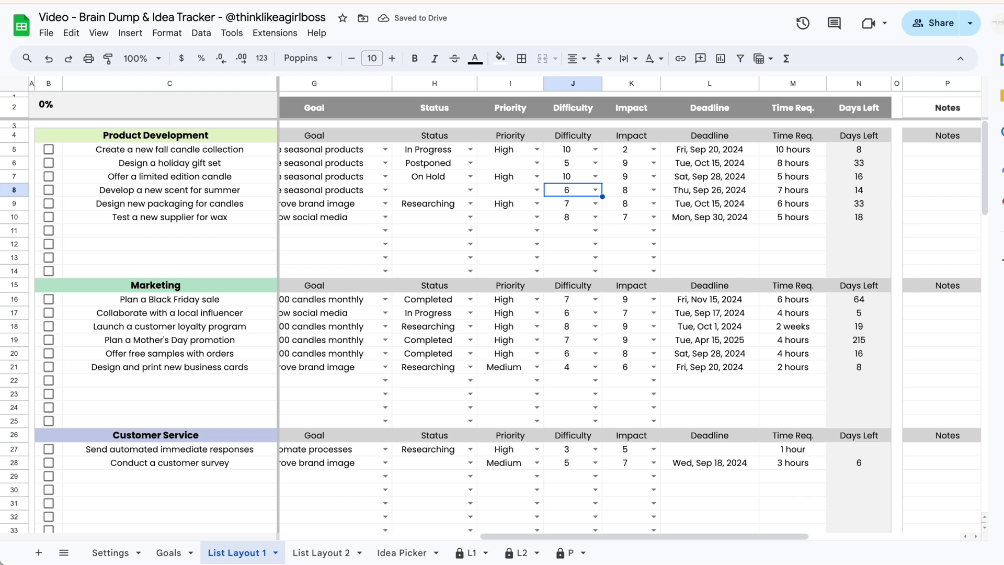
# Keep fall collection difficulty 10; set impact 10 for fall collection and 1 for holiday gift set.
pyautogui.click(595, 150)
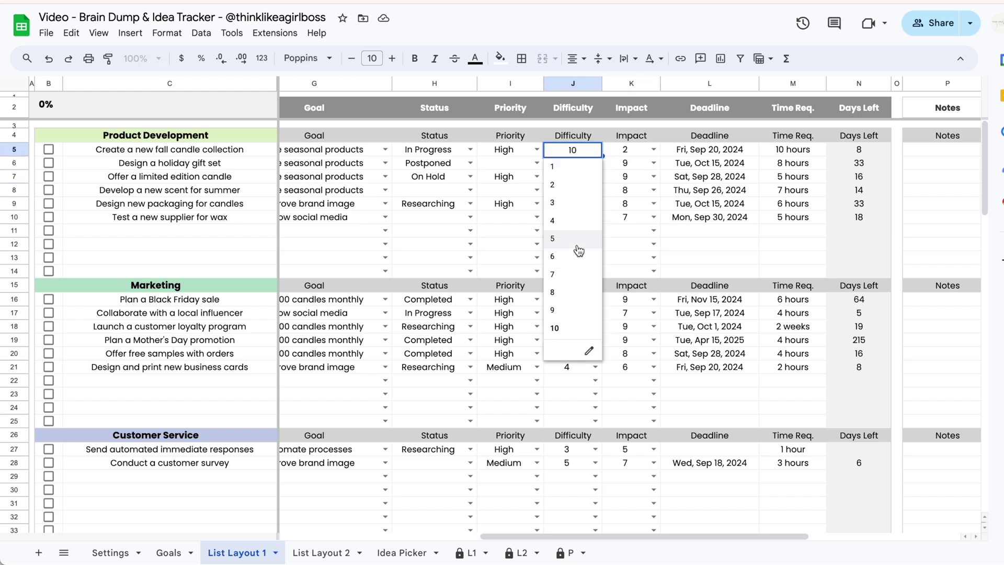
pyautogui.click(570, 328)
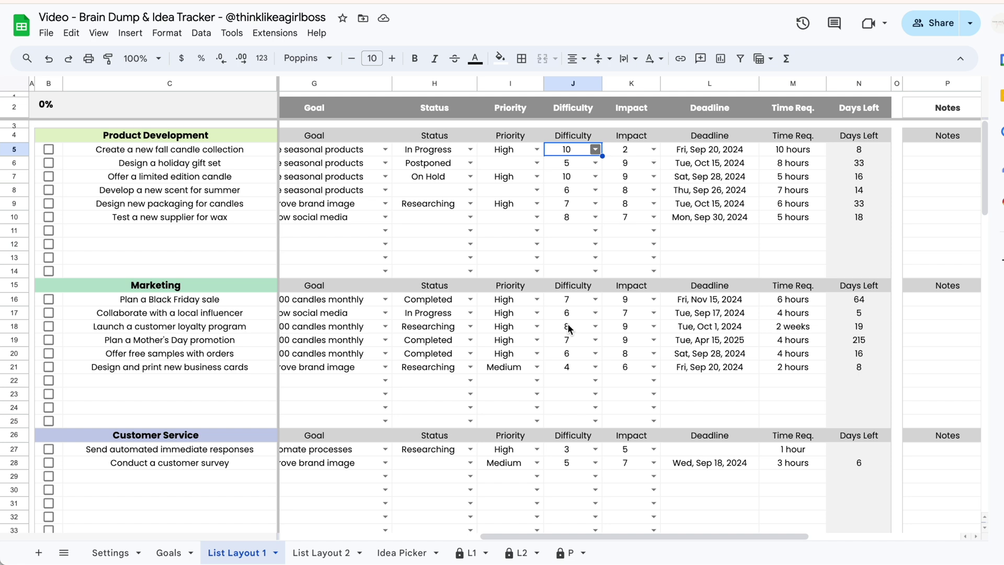
pyautogui.click(655, 150)
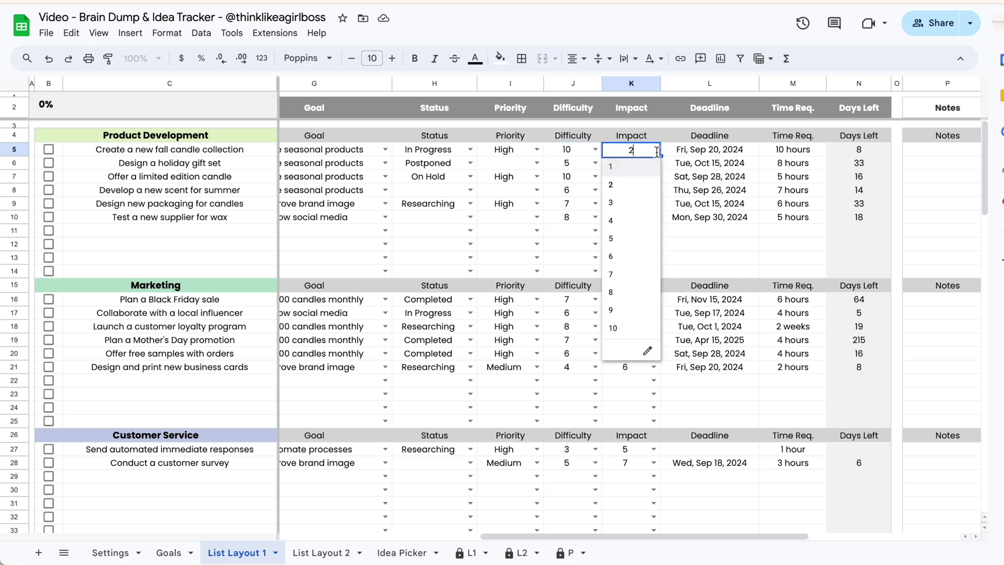
pyautogui.click(613, 328)
pyautogui.hscroll(-1, 471, 203)
pyautogui.click(380, 152)
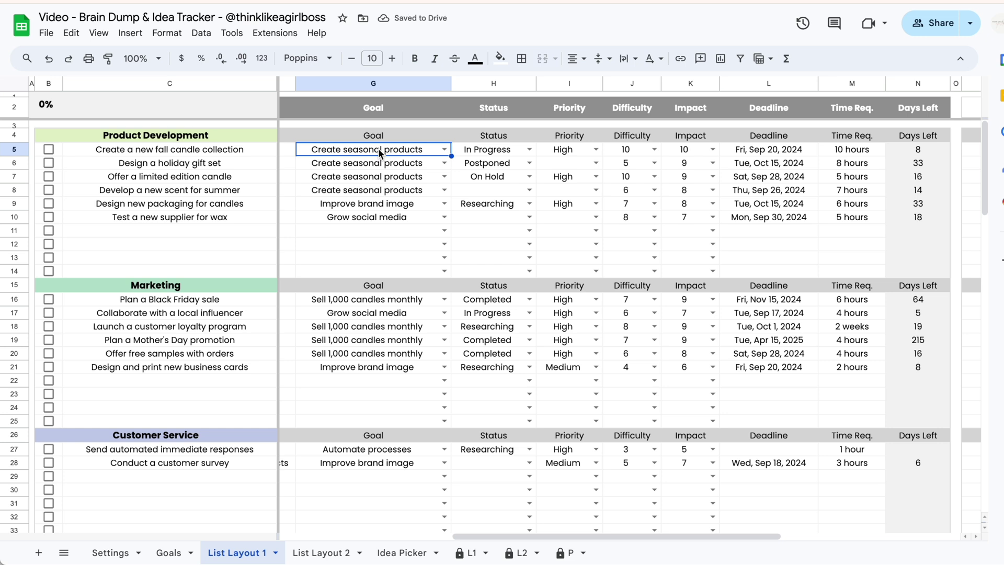
pyautogui.click(713, 163)
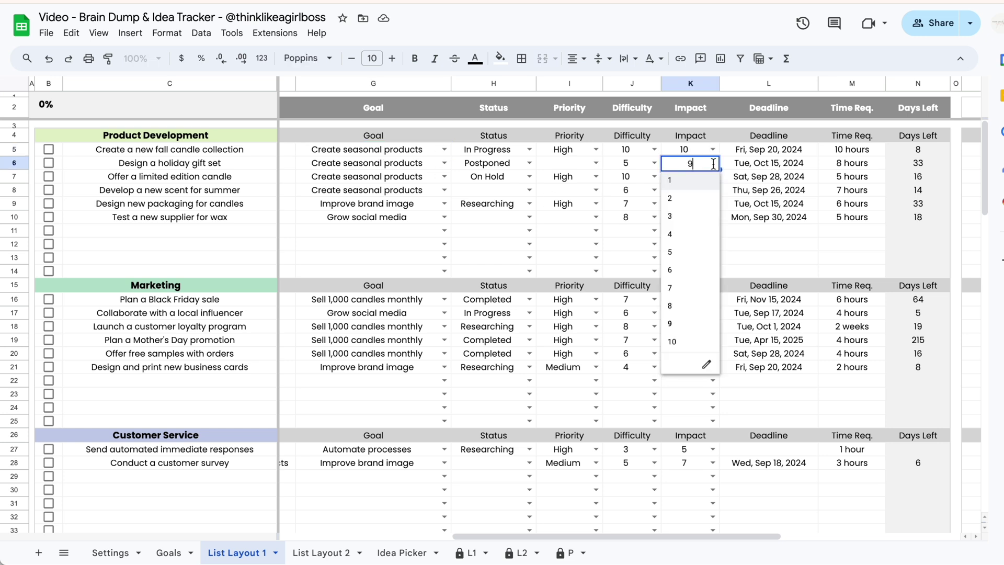
pyautogui.click(690, 181)
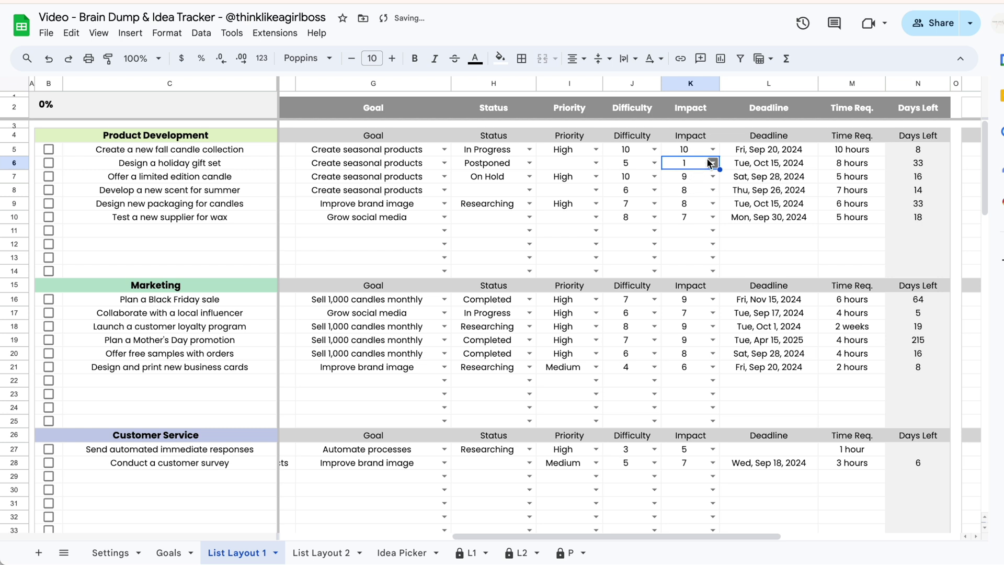
pyautogui.click(633, 155)
pyautogui.click(674, 167)
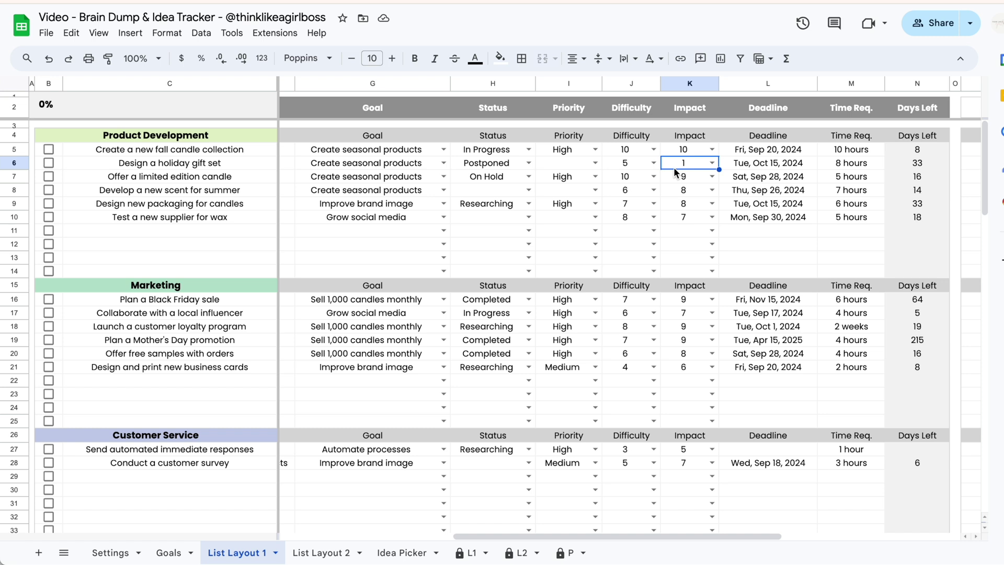
# Use the date picker to set the limited edition candle's deadline to October 23, 2024.
pyautogui.click(674, 173)
pyautogui.click(806, 136)
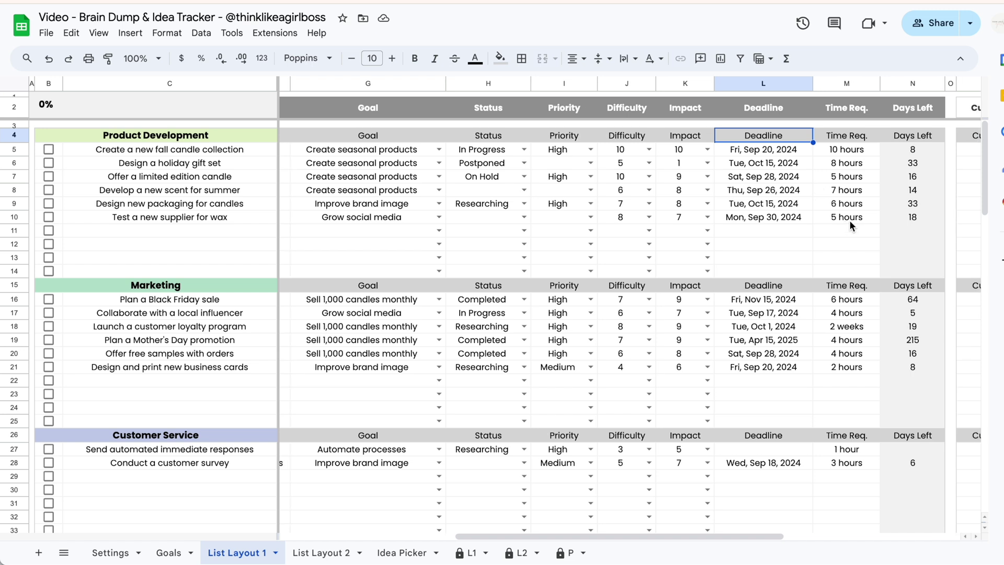
pyautogui.hscroll(3, 849, 221)
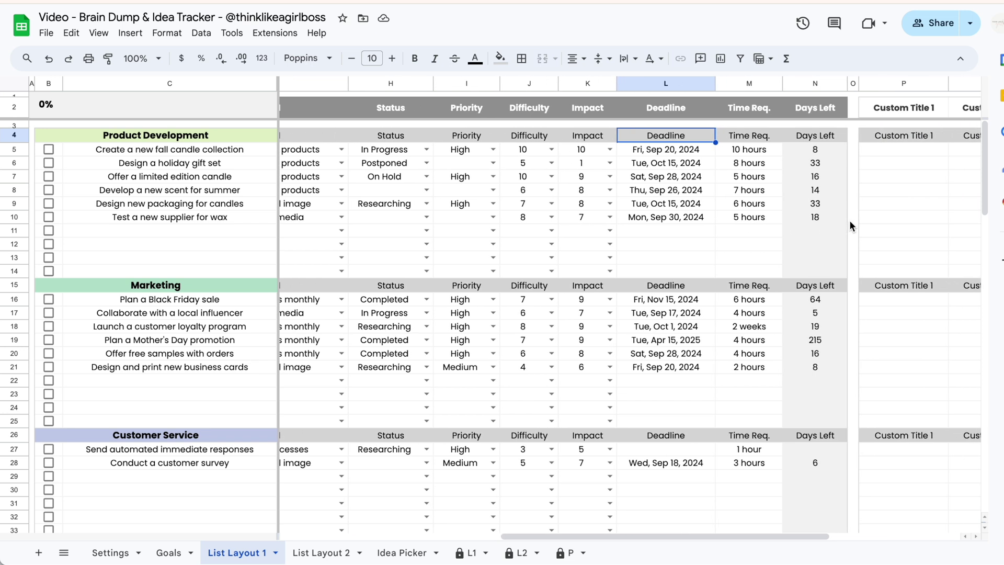
pyautogui.doubleClick(680, 176)
pyautogui.click(725, 197)
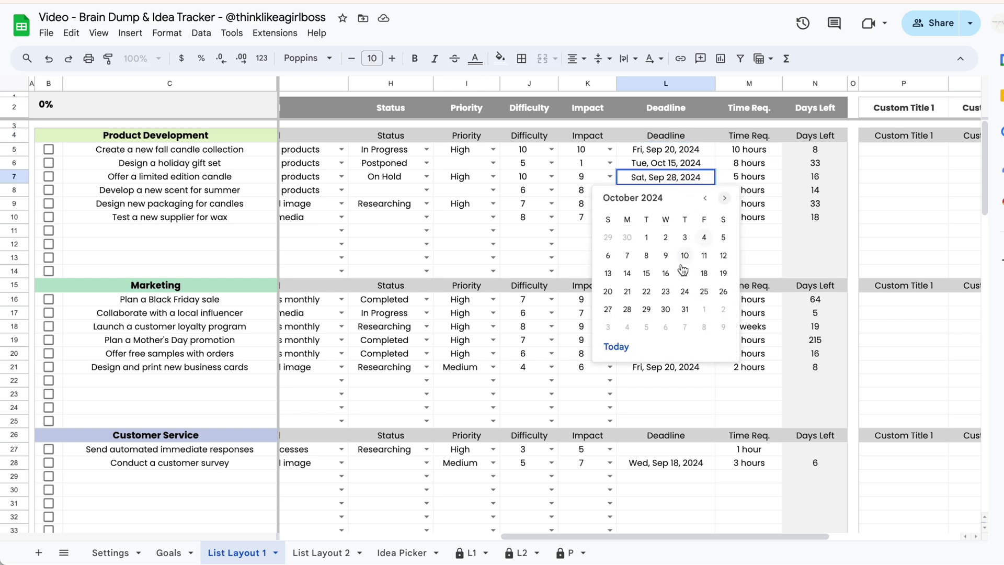
pyautogui.click(665, 291)
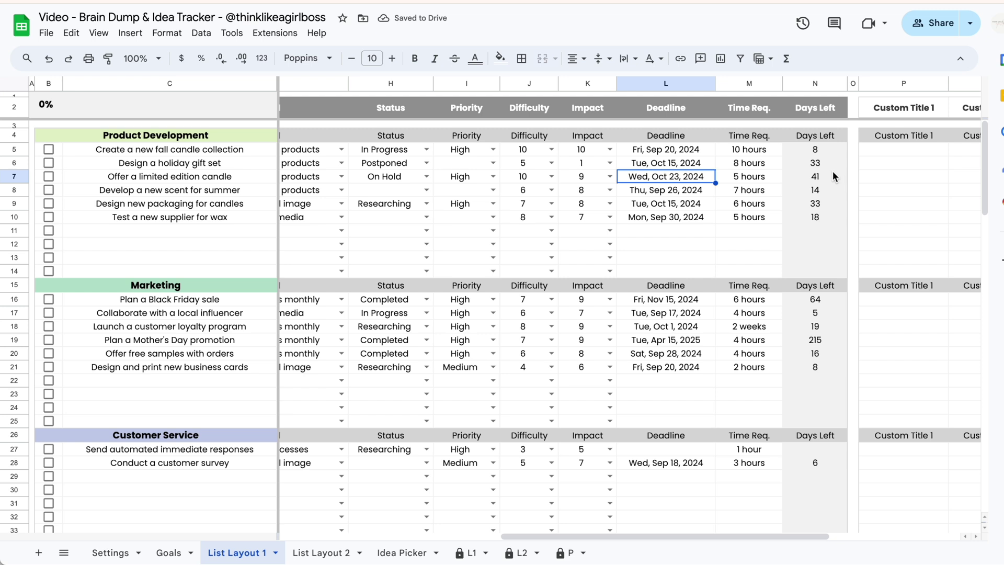
# Page the calendar back and change that deadline to Tue, Nov 14, 2023.
pyautogui.doubleClick(667, 181)
pyautogui.click(708, 199)
pyautogui.click(708, 199)
pyautogui.click(708, 199)
pyautogui.click(708, 199)
pyautogui.click(646, 273)
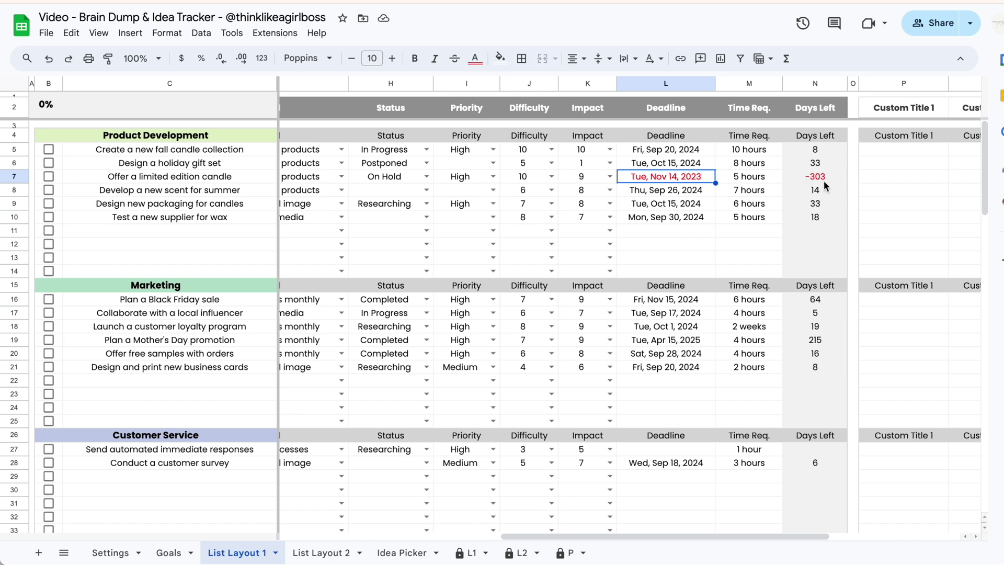
# Tick the limited edition candle, check all of B5:B10, then review the Time Req. estimates.
pyautogui.click(49, 176)
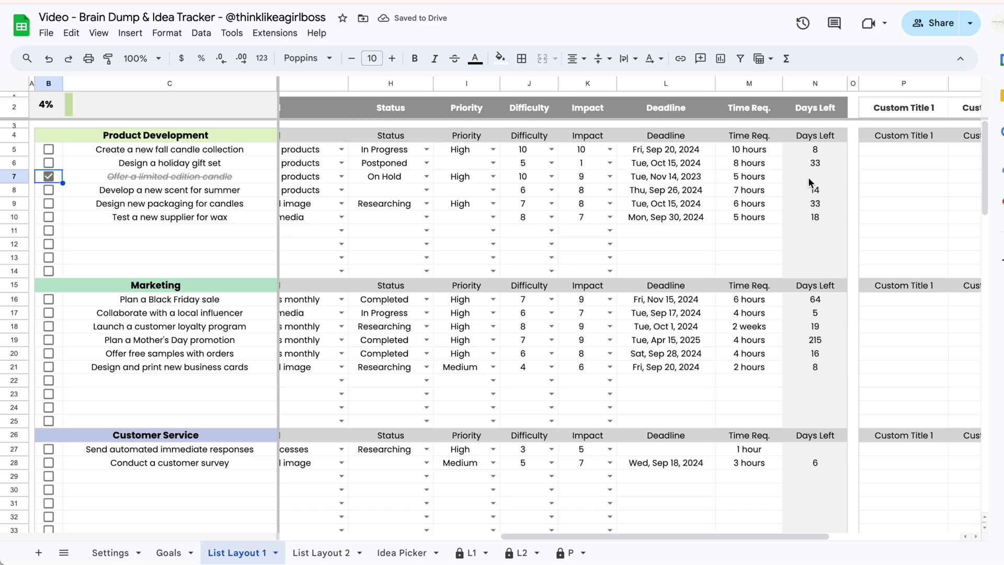
pyautogui.moveTo(58, 150); pyautogui.dragTo(55, 215)
pyautogui.press('space')
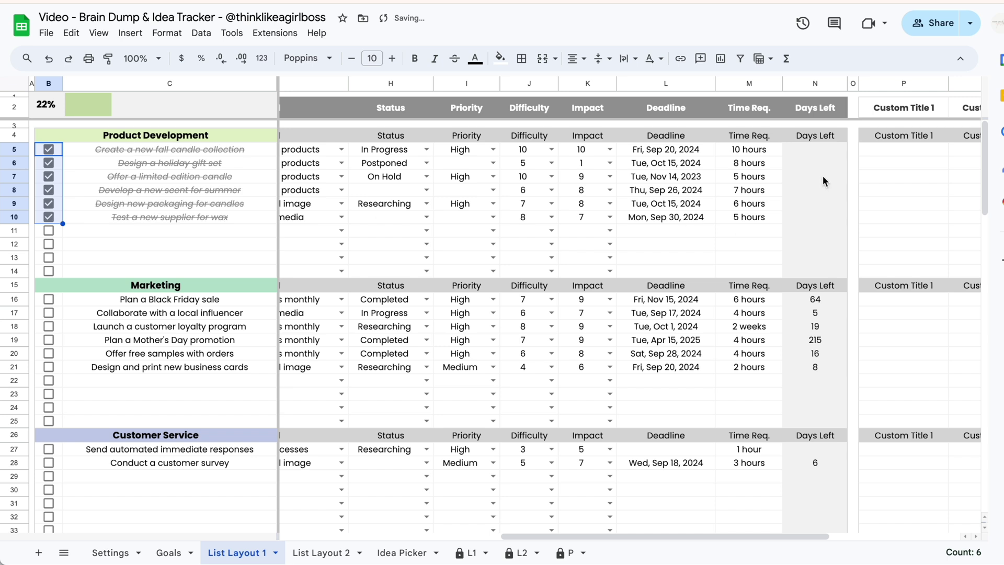
pyautogui.click(764, 140)
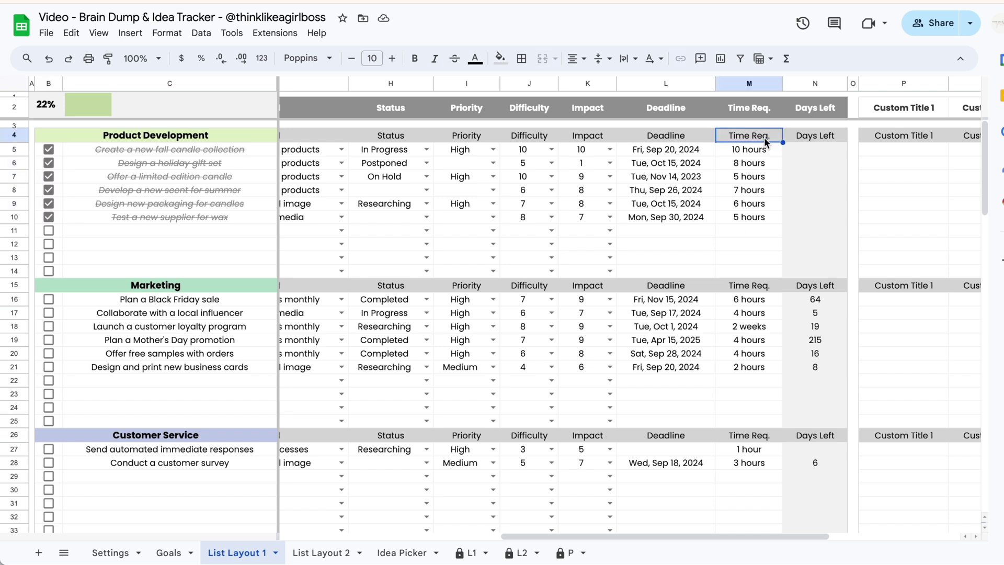
pyautogui.click(763, 151)
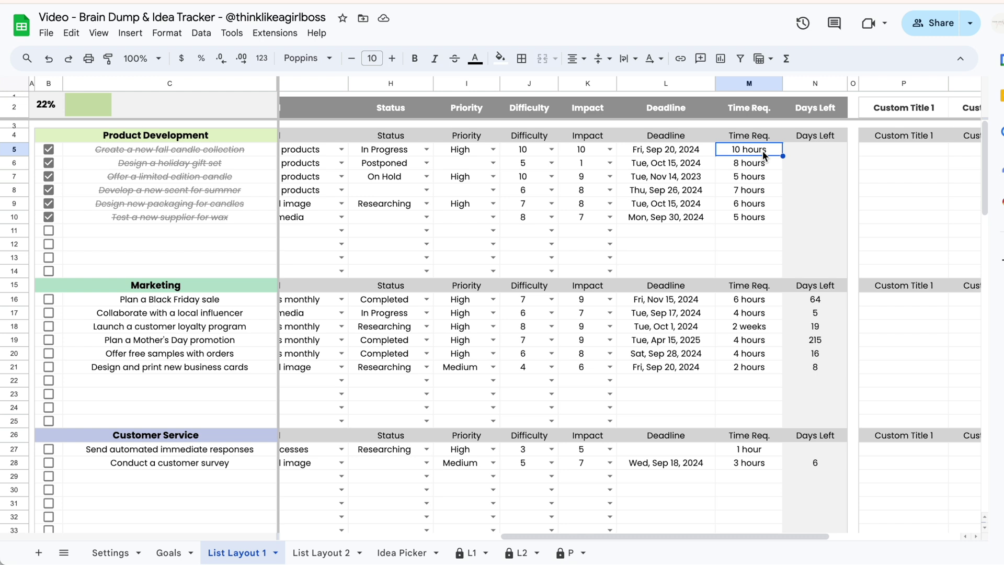
pyautogui.click(760, 169)
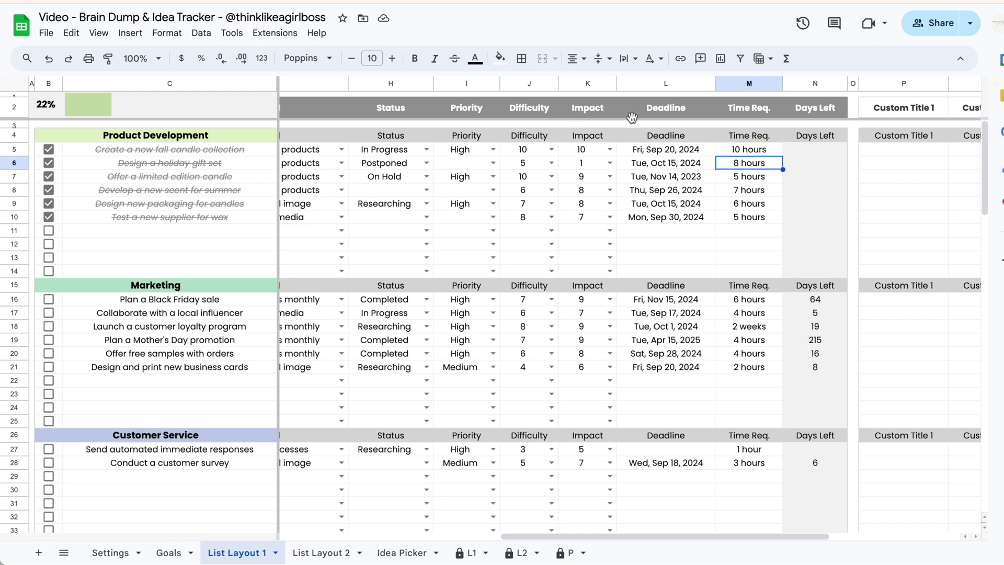
# Scroll to the custom columns and review the Custom Title 1–4 headings and empty cells.
pyautogui.click(752, 176)
pyautogui.hscroll(-5, 692, 244)
pyautogui.hscroll(5, 692, 243)
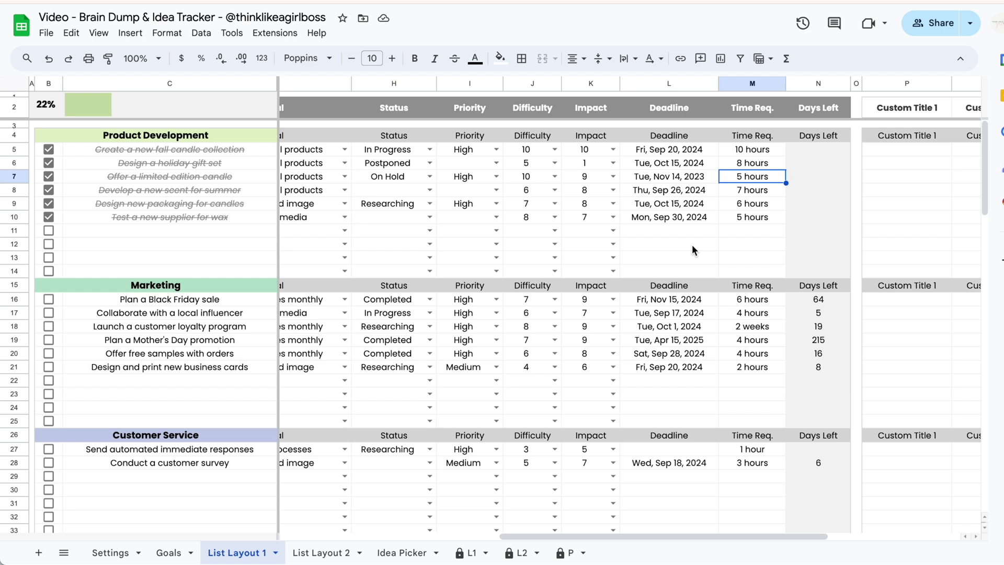
pyautogui.hscroll(5, 693, 243)
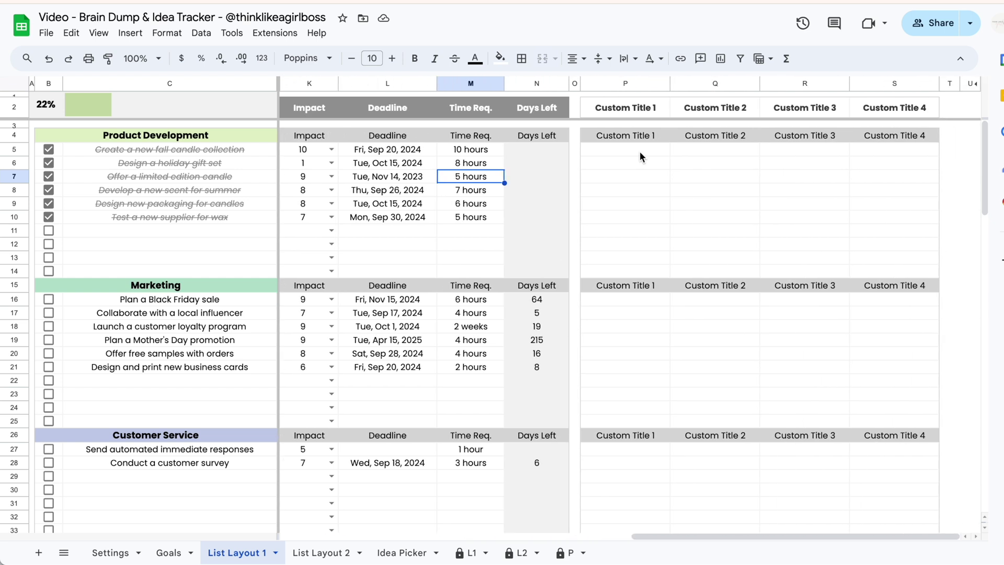
pyautogui.click(623, 114)
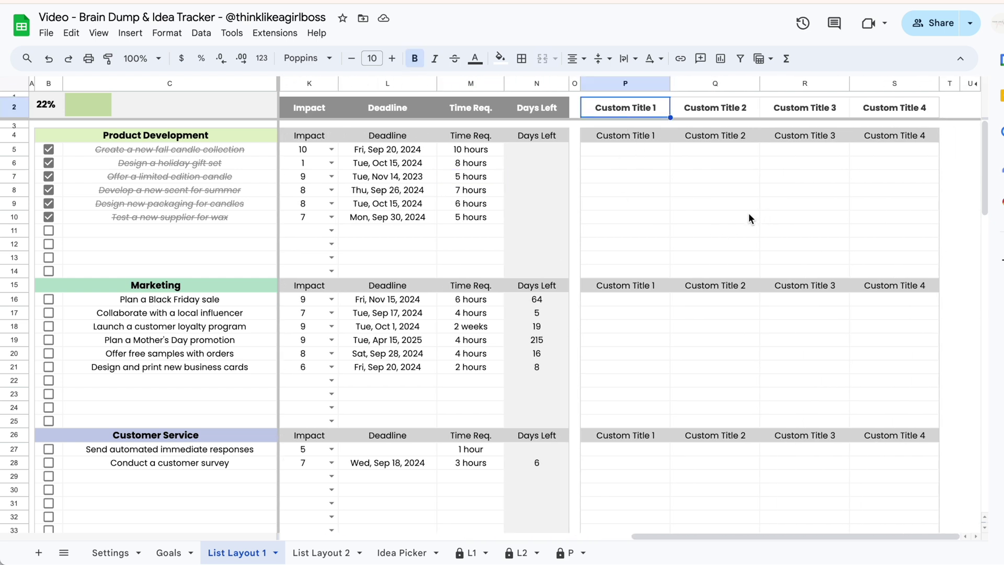
pyautogui.click(644, 230)
pyautogui.click(733, 226)
pyautogui.click(806, 217)
pyautogui.click(886, 220)
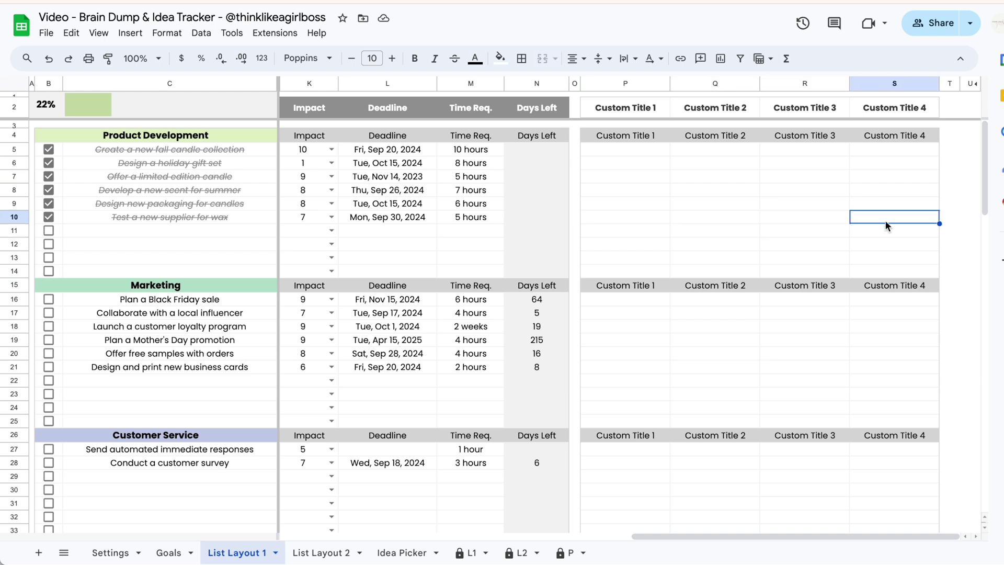
pyautogui.click(607, 105)
pyautogui.click(689, 115)
pyautogui.click(779, 110)
pyautogui.click(876, 110)
# Rename Custom Title 1 to Notes and Custom Title 2 to Link.
pyautogui.click(637, 108)
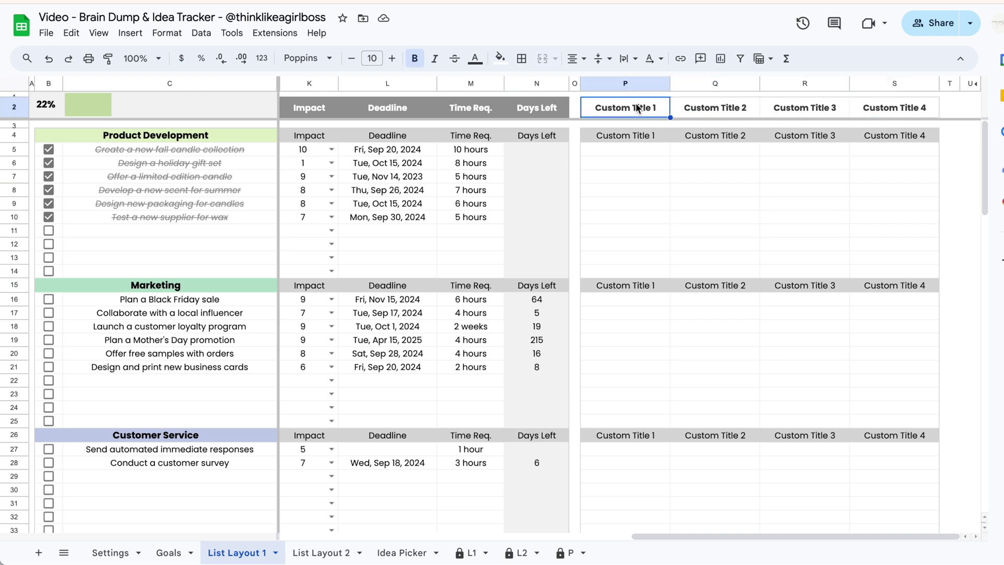
pyautogui.write('Notes')
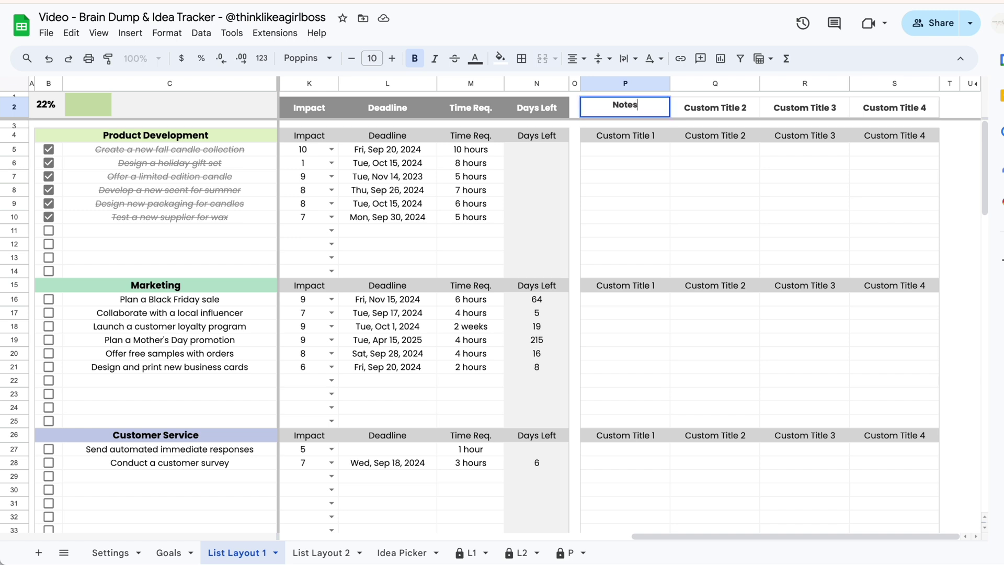
pyautogui.press('Return')
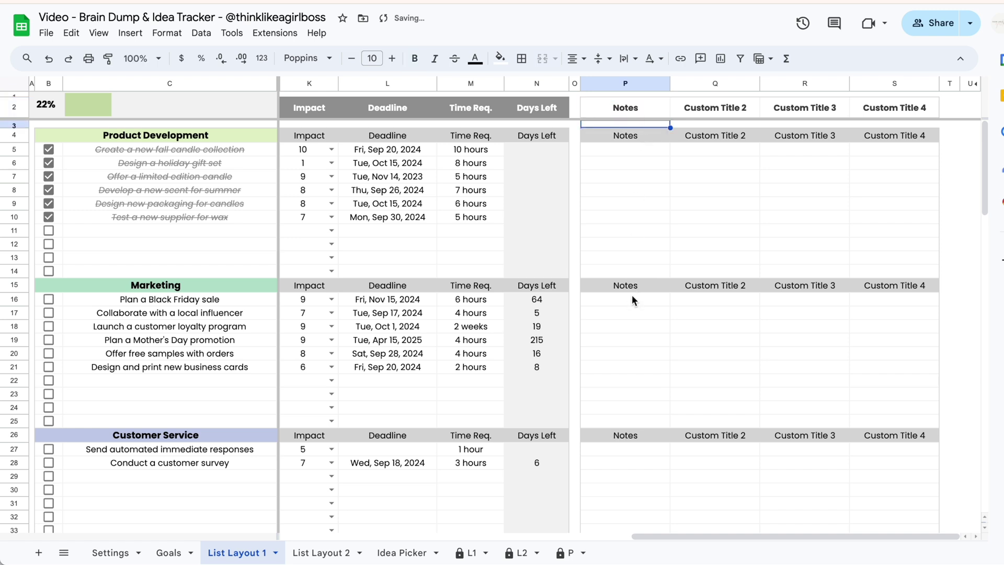
pyautogui.scroll(-5, 638, 431)
pyautogui.scroll(4, 627, 379)
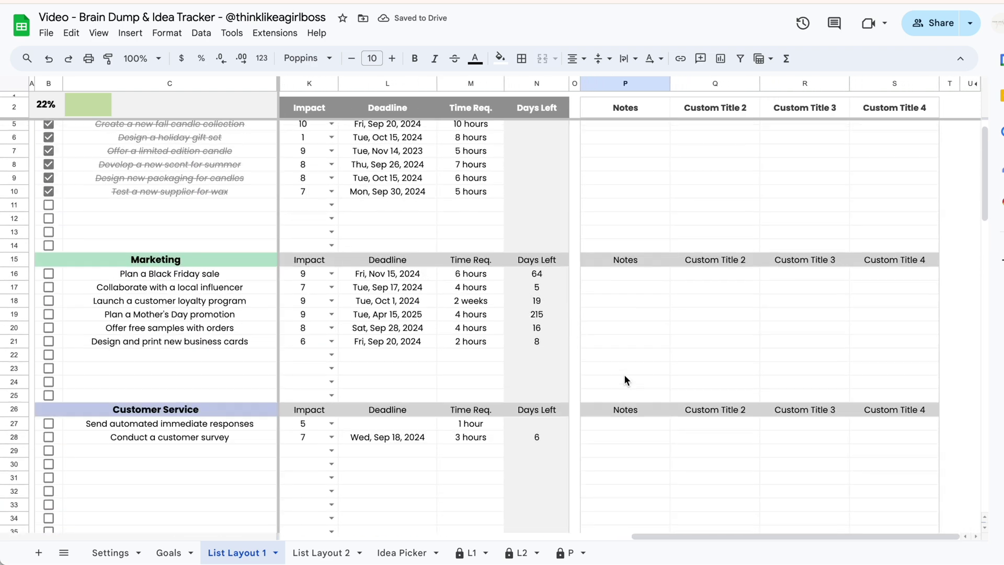
pyautogui.scroll(1, 623, 375)
pyautogui.click(710, 106)
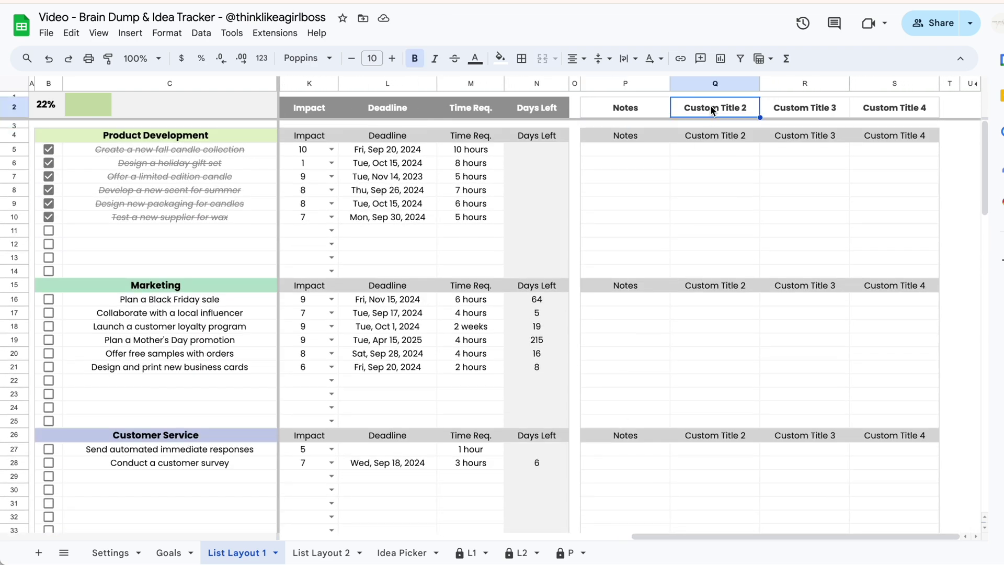
pyautogui.write('Link')
pyautogui.press('Return')
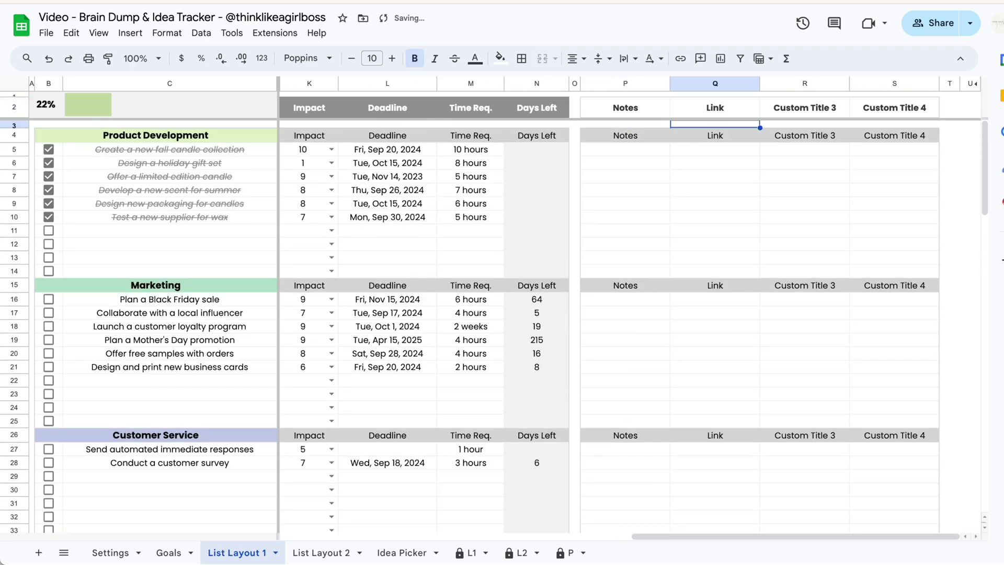
# Check the empty cells under the Notes, Link and remaining custom columns.
pyautogui.click(746, 201)
pyautogui.click(723, 338)
pyautogui.click(645, 191)
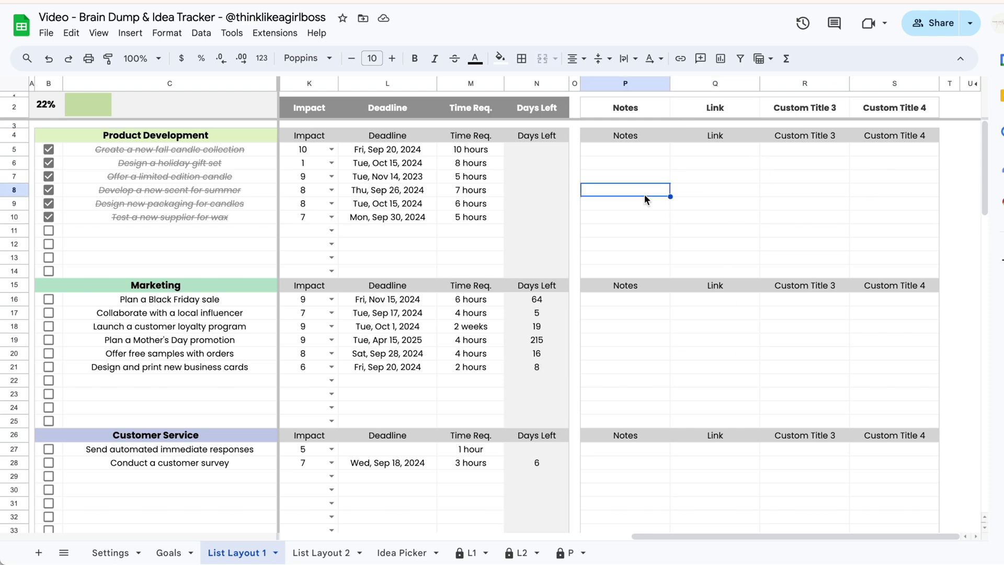
pyautogui.click(697, 201)
pyautogui.click(782, 202)
pyautogui.click(879, 201)
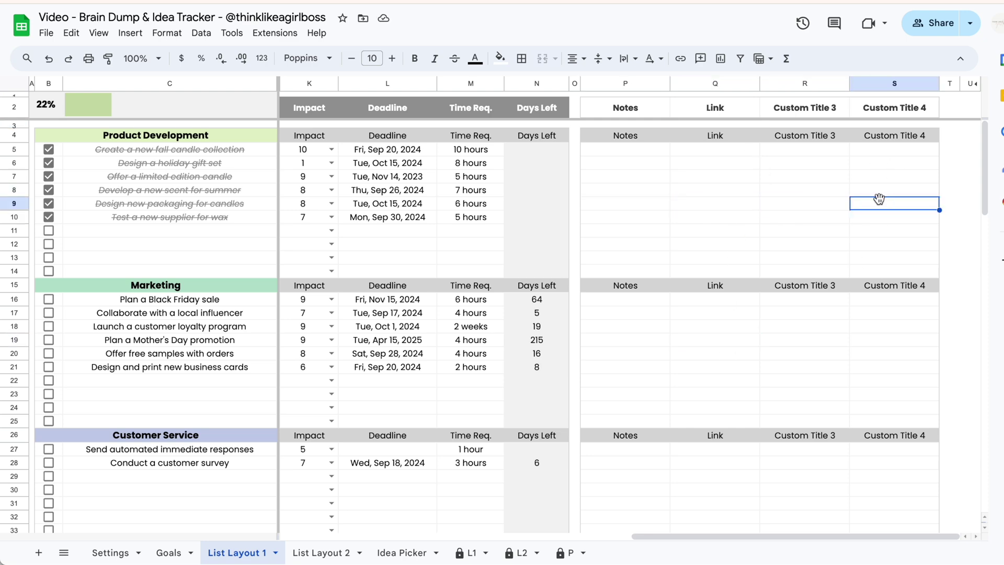
# Inspect the empty Why it matters? cells in List Layout 1, such as rows 11 and 31.
pyautogui.hscroll(-10, 652, 241)
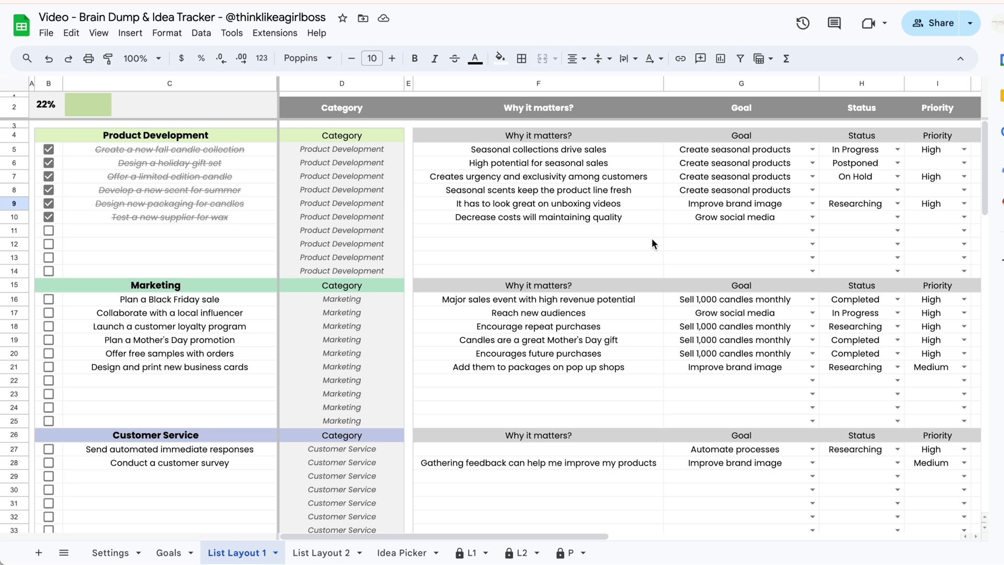
pyautogui.click(544, 234)
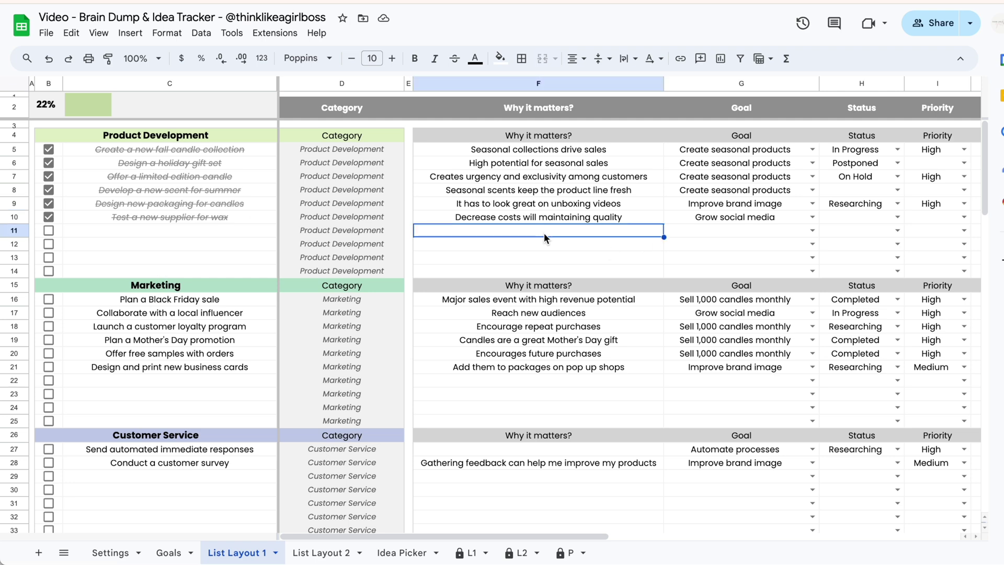
pyautogui.scroll(-3, 544, 234)
pyautogui.click(582, 335)
pyautogui.scroll(-3, 582, 336)
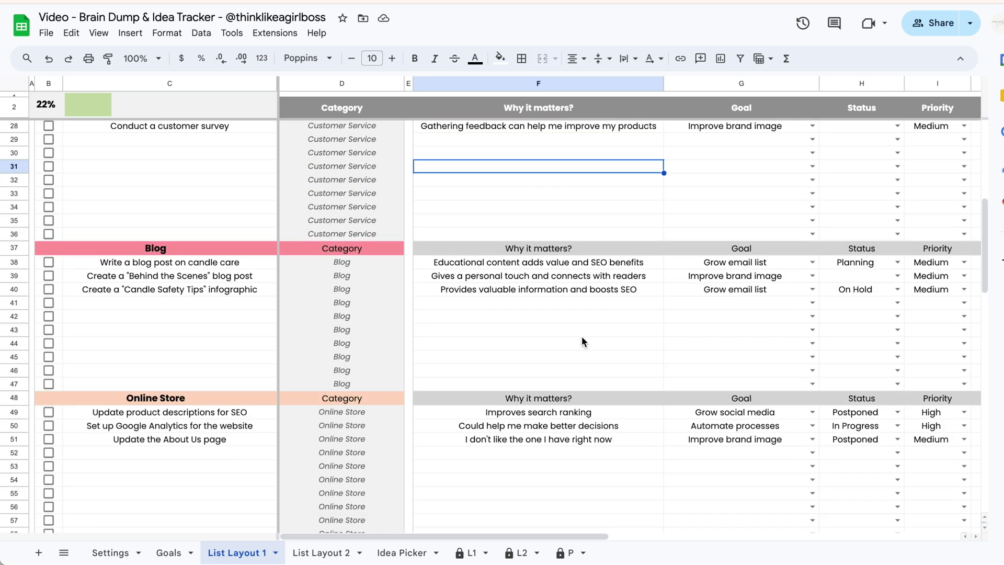
pyautogui.scroll(10, 582, 336)
pyautogui.click(629, 231)
# On List Layout 2, review the reasons for the summer scent and Batch-create Instagram Reels ideas.
pyautogui.click(329, 550)
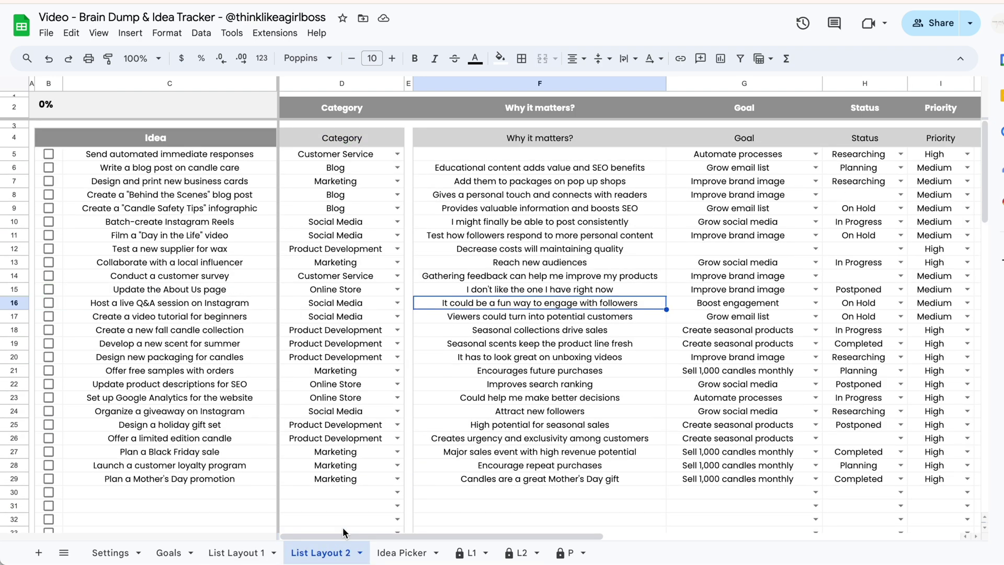
pyautogui.click(568, 344)
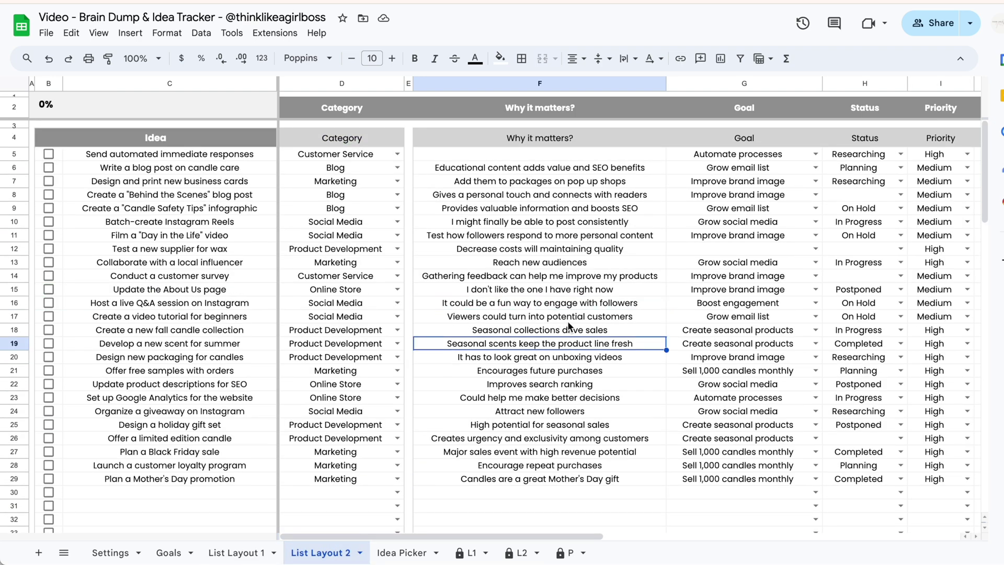
pyautogui.click(583, 225)
pyautogui.hscroll(3, 583, 225)
pyautogui.hscroll(8, 582, 225)
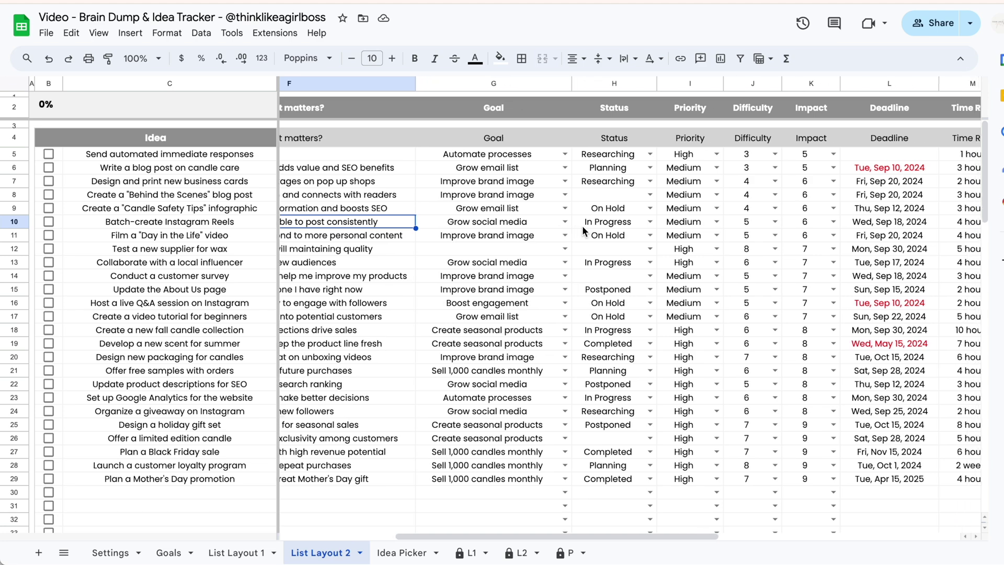
pyautogui.hscroll(-7, 582, 225)
pyautogui.hscroll(-3, 582, 225)
pyautogui.scroll(-5, 582, 225)
pyautogui.scroll(5, 582, 225)
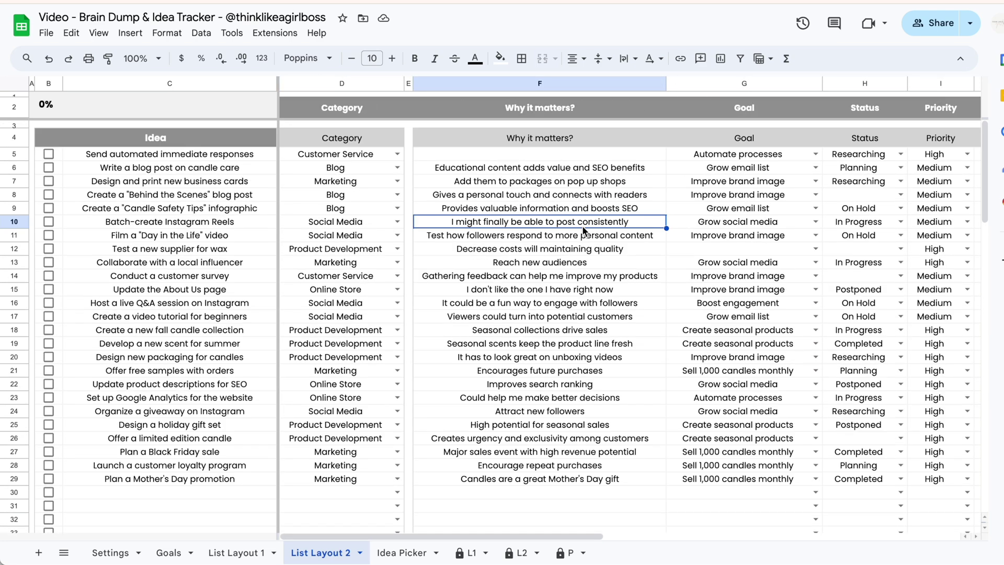
# Check row 9's Product Development packaging idea on List Layout 1, then open List Layout 2's first Category dropdown.
pyautogui.click(238, 553)
pyautogui.click(367, 208)
pyautogui.click(234, 205)
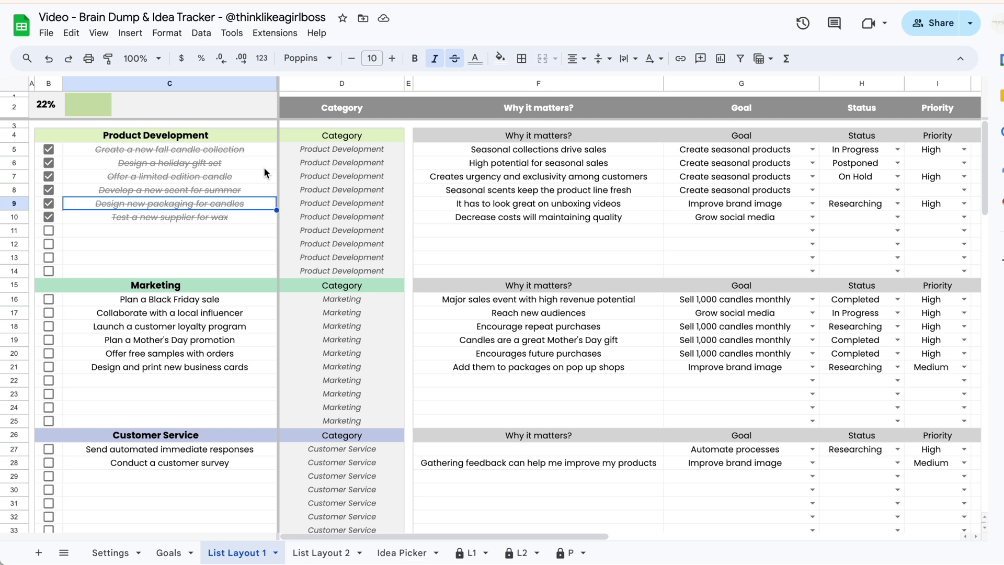
pyautogui.click(321, 553)
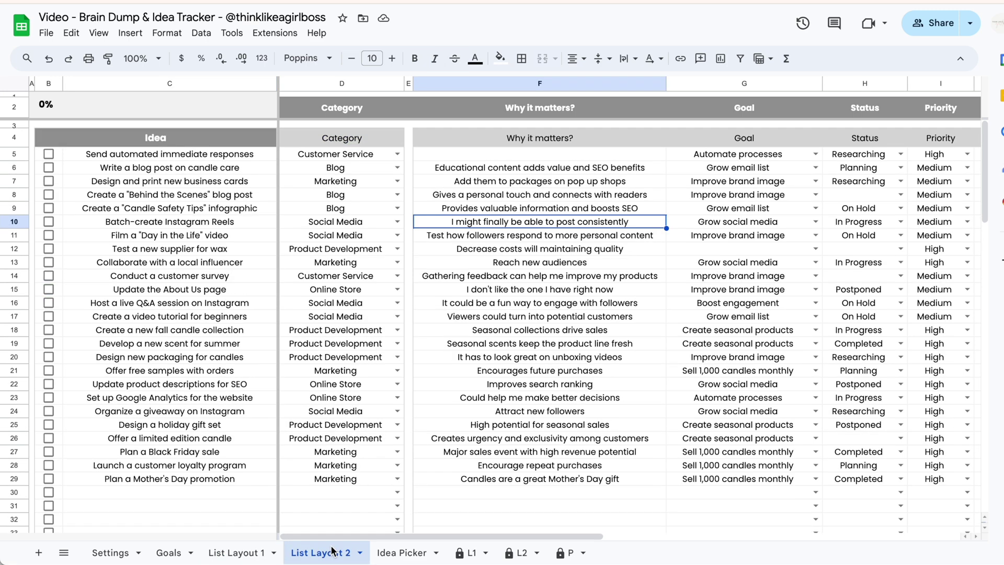
pyautogui.click(398, 153)
# Look through row 5's Category choices on List Layout 2 without changing the value.
pyautogui.click(404, 154)
pyautogui.click(404, 155)
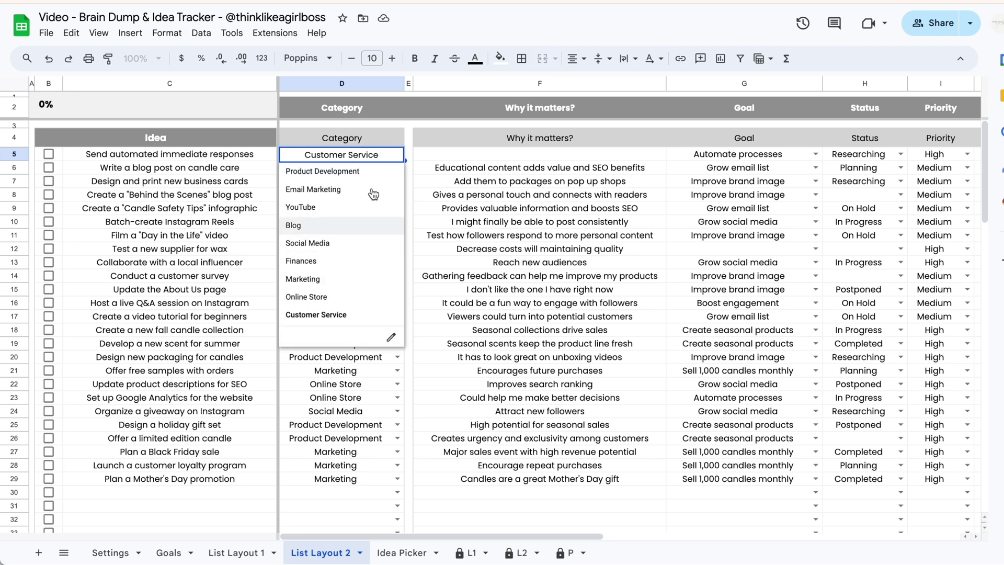
pyautogui.click(431, 180)
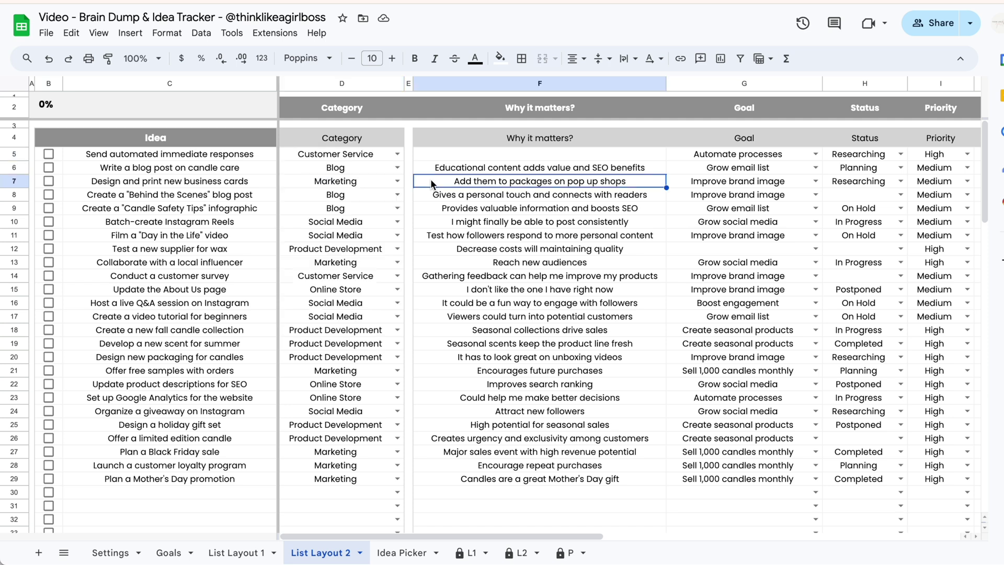
# Add 'New category' to the tenth slot of the Settings Category list.
pyautogui.click(123, 550)
pyautogui.hscroll(3, 523, 314)
pyautogui.click(597, 318)
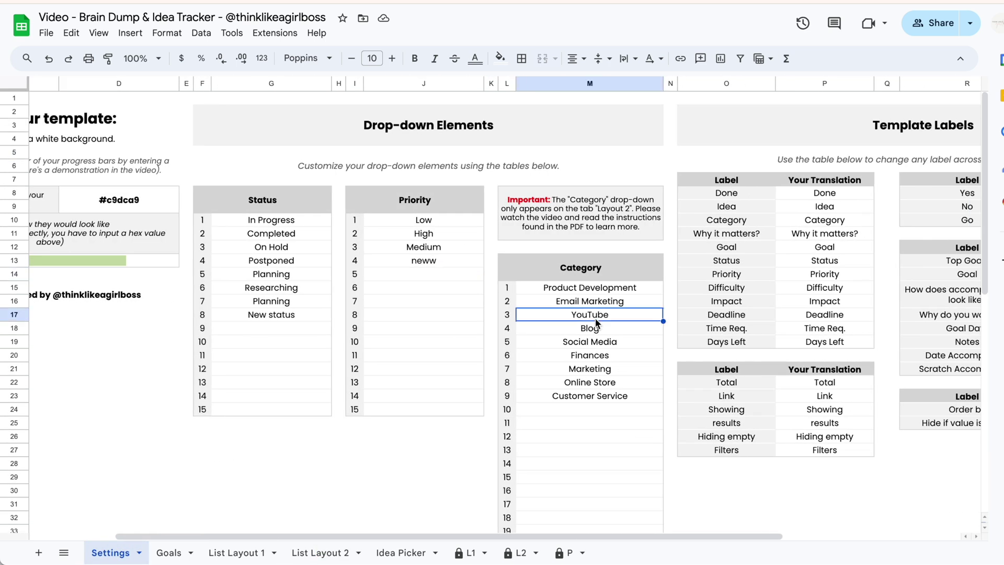
pyautogui.click(602, 289)
pyautogui.scroll(-10, 597, 356)
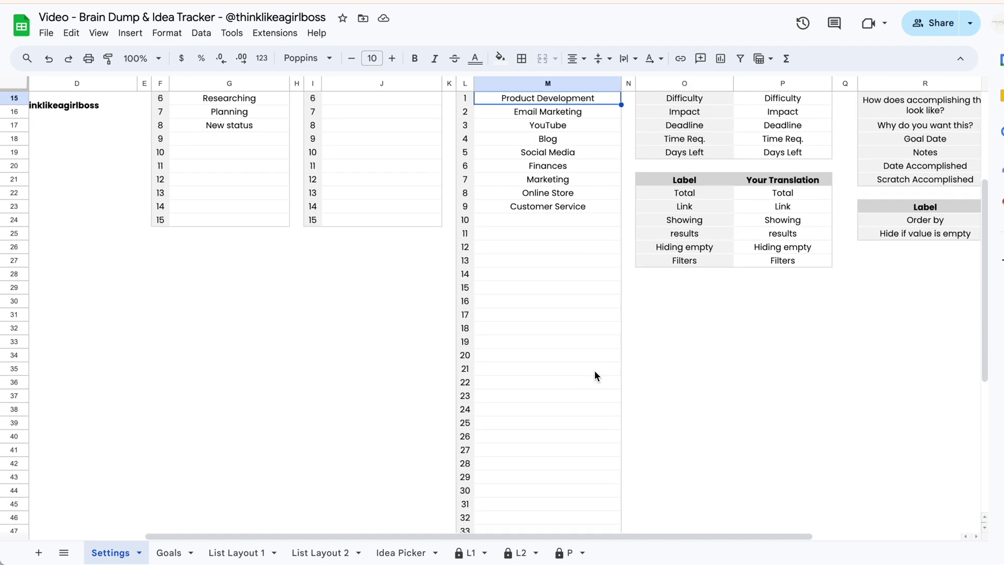
pyautogui.click(552, 432)
pyautogui.scroll(-2, 551, 433)
pyautogui.click(519, 510)
pyautogui.scroll(10, 527, 357)
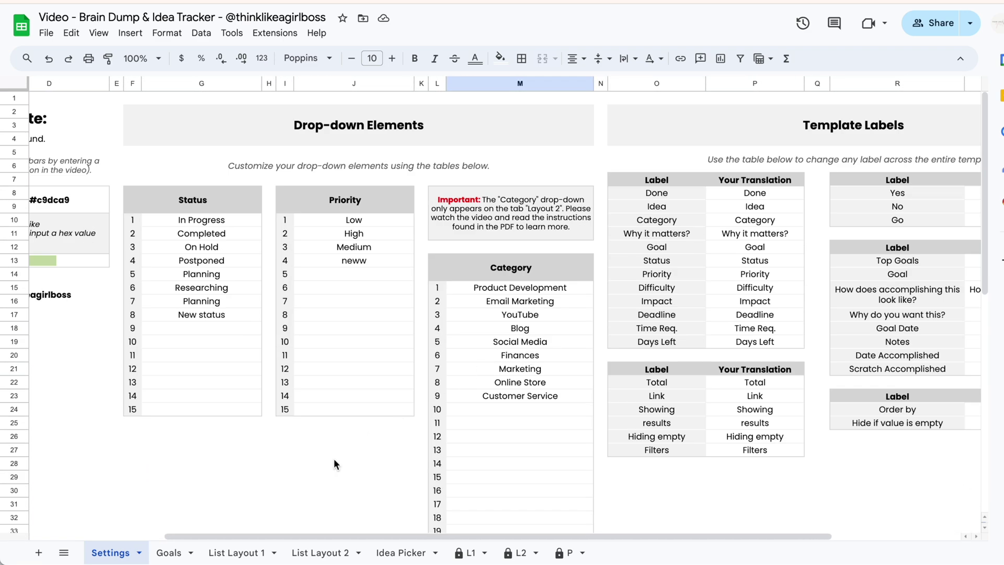
pyautogui.click(477, 411)
pyautogui.write('New category')
pyautogui.press('Return')
# Set the customer loyalty program idea's Category to New category on List Layout 2.
pyautogui.click(321, 553)
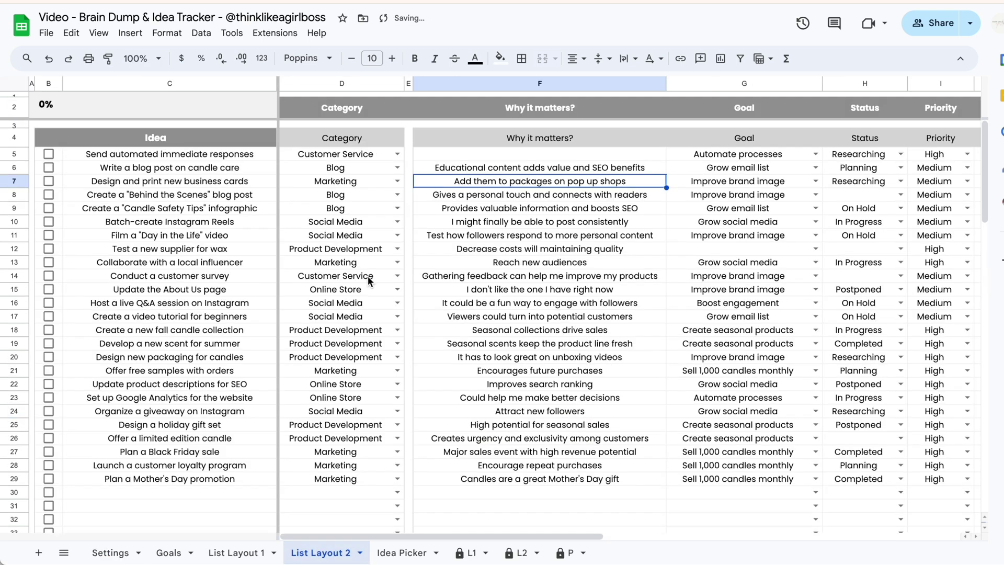
pyautogui.click(397, 465)
pyautogui.click(340, 291)
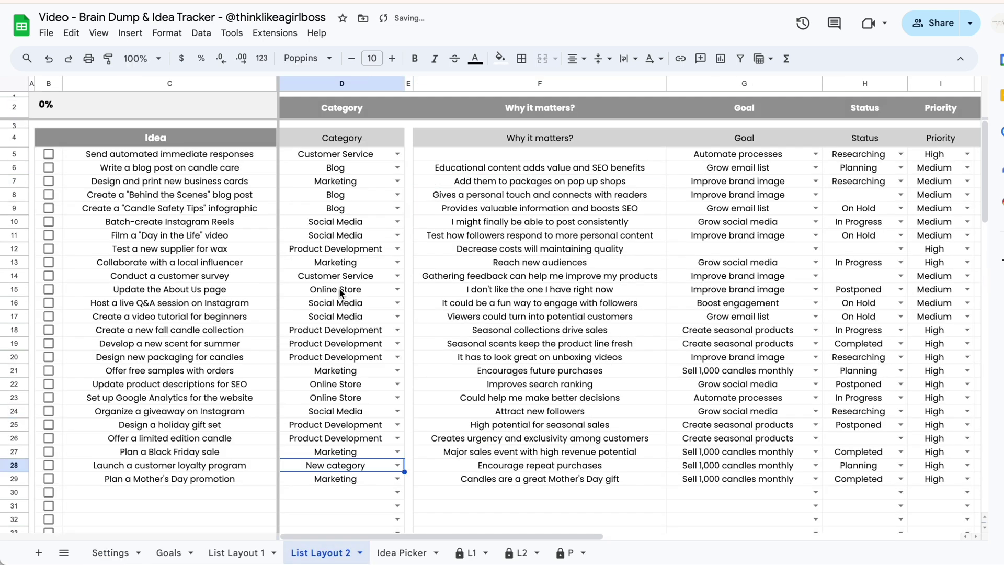
pyautogui.click(334, 250)
pyautogui.hscroll(3, 600, 316)
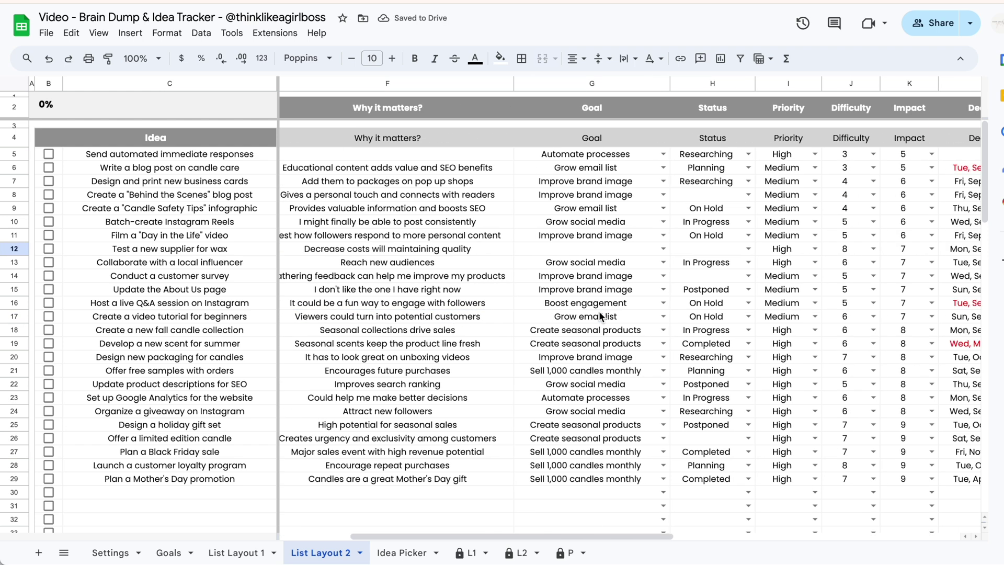
pyautogui.hscroll(5, 601, 316)
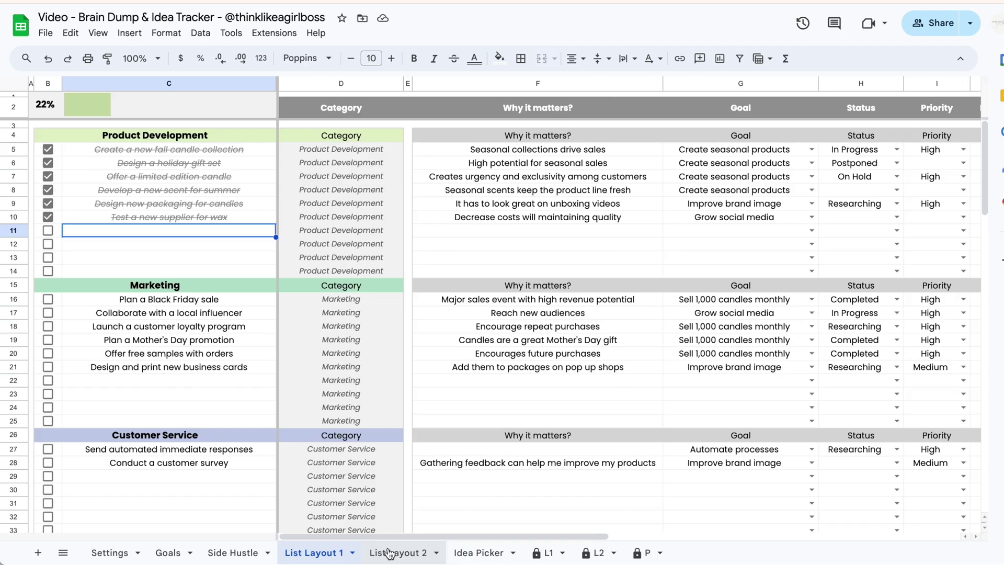
pyautogui.click(388, 553)
pyautogui.click(326, 552)
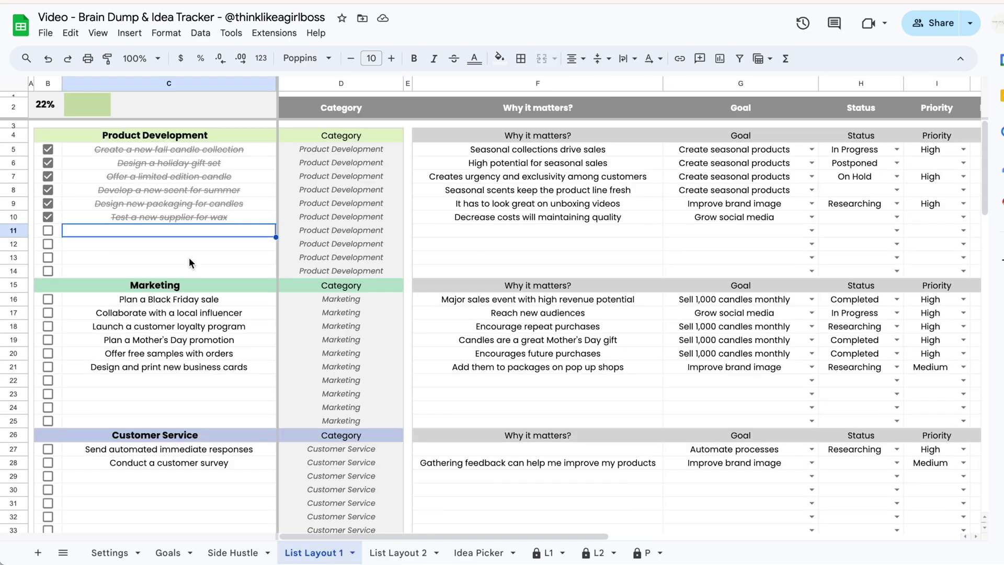
# Insert 3 blank rows below rows 8–10 in List Layout 1's Product Development block.
pyautogui.click(173, 164)
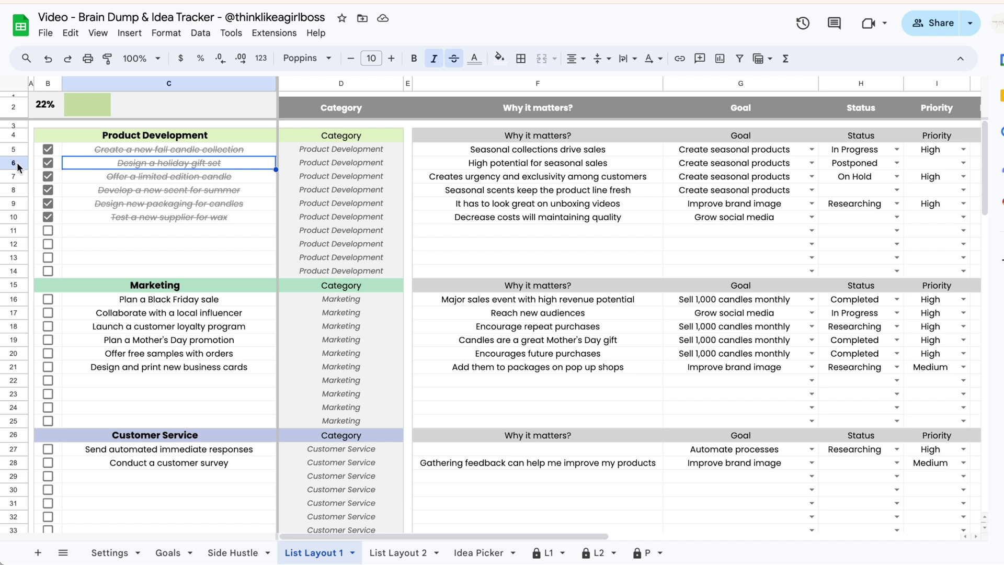
pyautogui.moveTo(14, 163); pyautogui.dragTo(14, 256)
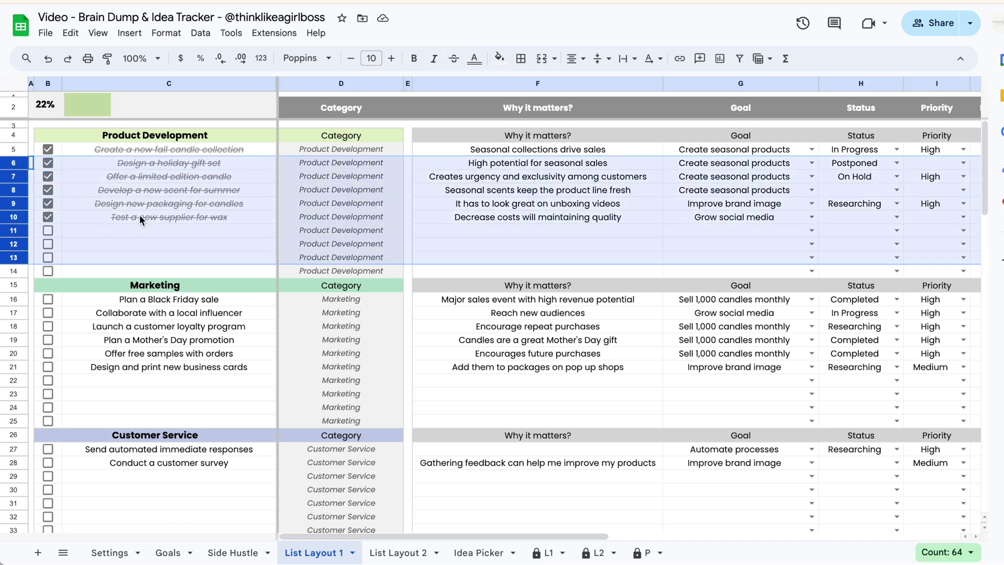
pyautogui.click(155, 190)
pyautogui.click(24, 189)
pyautogui.moveTo(25, 189); pyautogui.dragTo(23, 217)
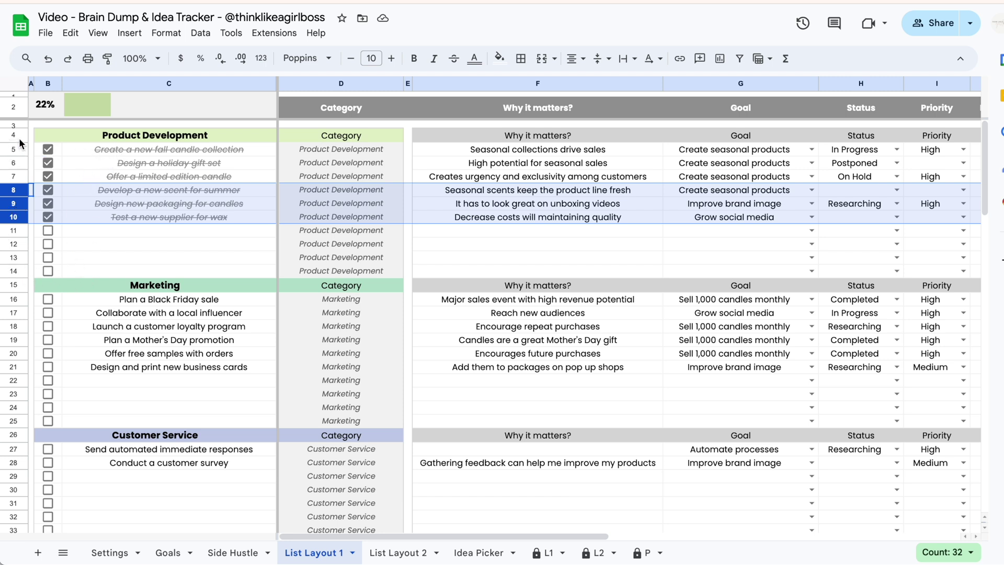
pyautogui.rightClick(17, 201)
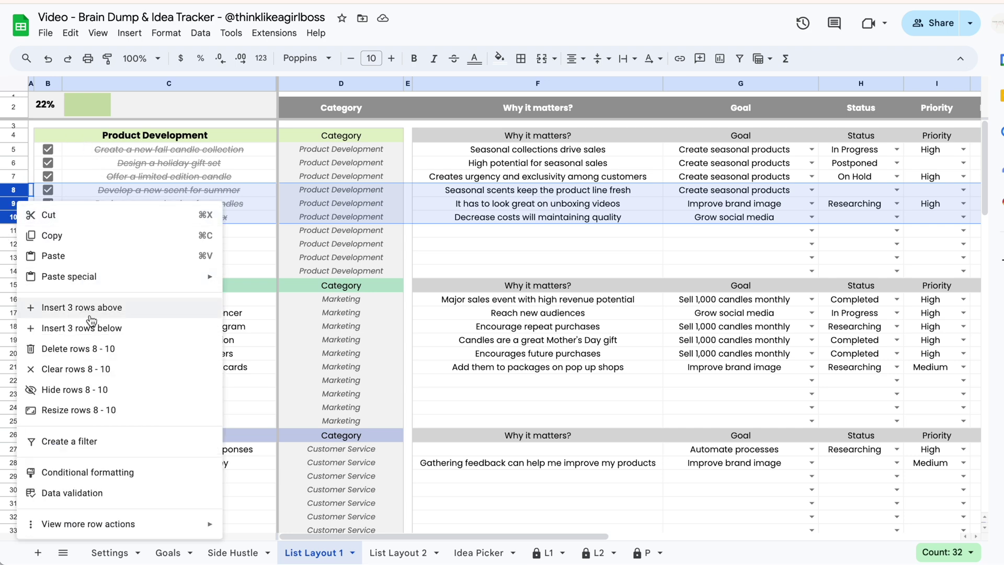
pyautogui.click(141, 328)
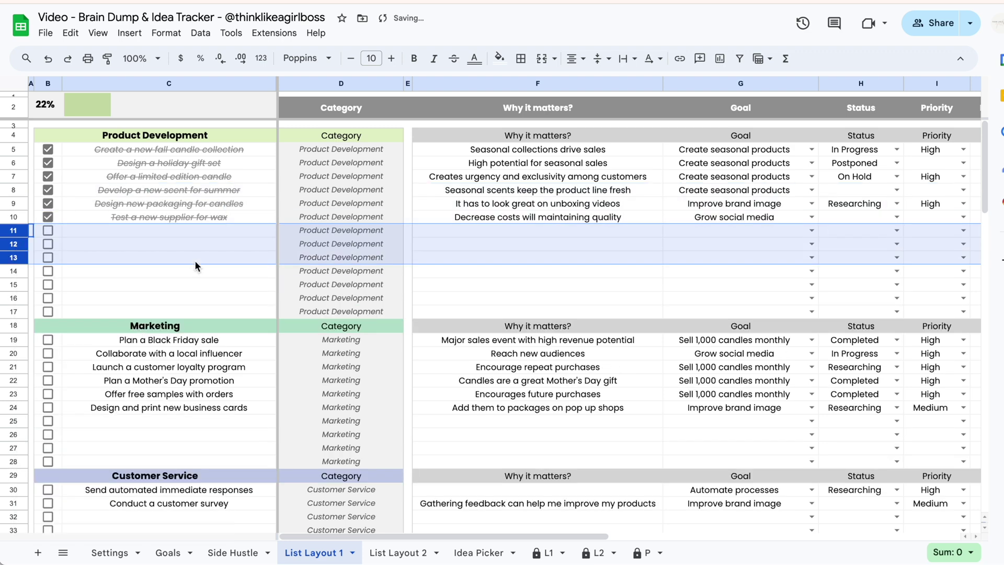
# Insert 5 more blank rows below rows 7–11.
pyautogui.click(201, 244)
pyautogui.moveTo(15, 176); pyautogui.dragTo(14, 230)
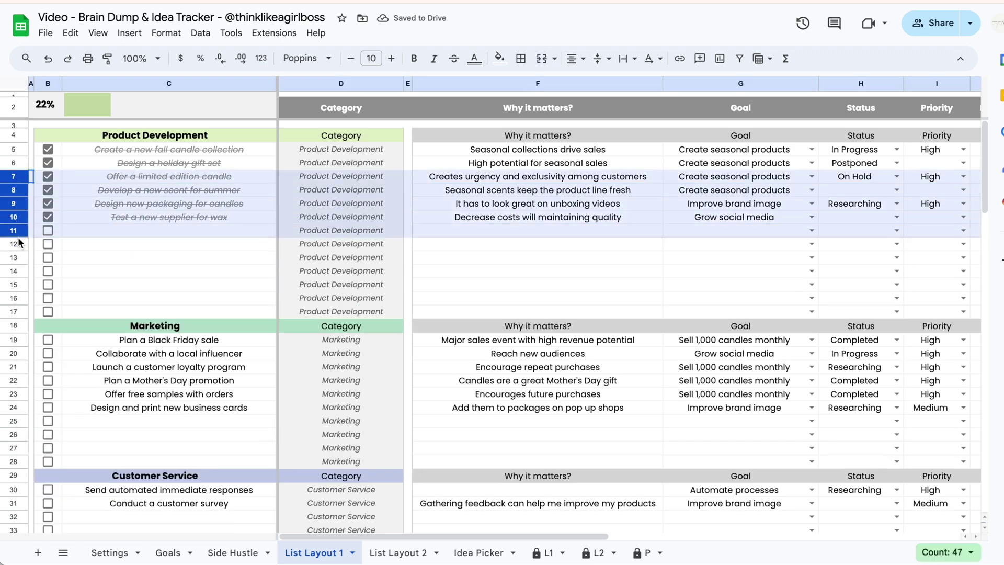
pyautogui.rightClick(17, 204)
pyautogui.click(145, 332)
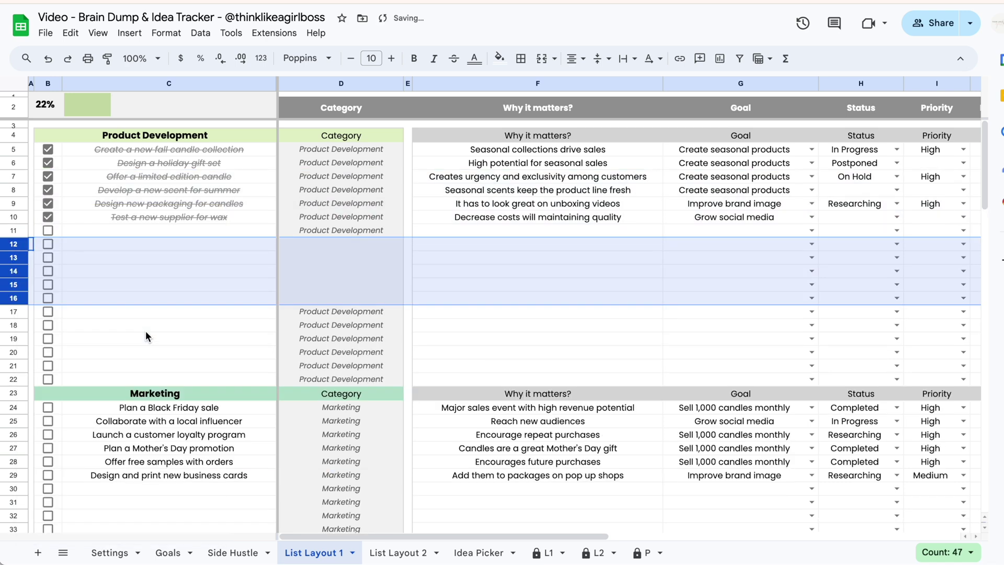
# Check the enlarged Product Development block, now running through row 22, then move to List Layout 2.
pyautogui.click(201, 312)
pyautogui.click(191, 246)
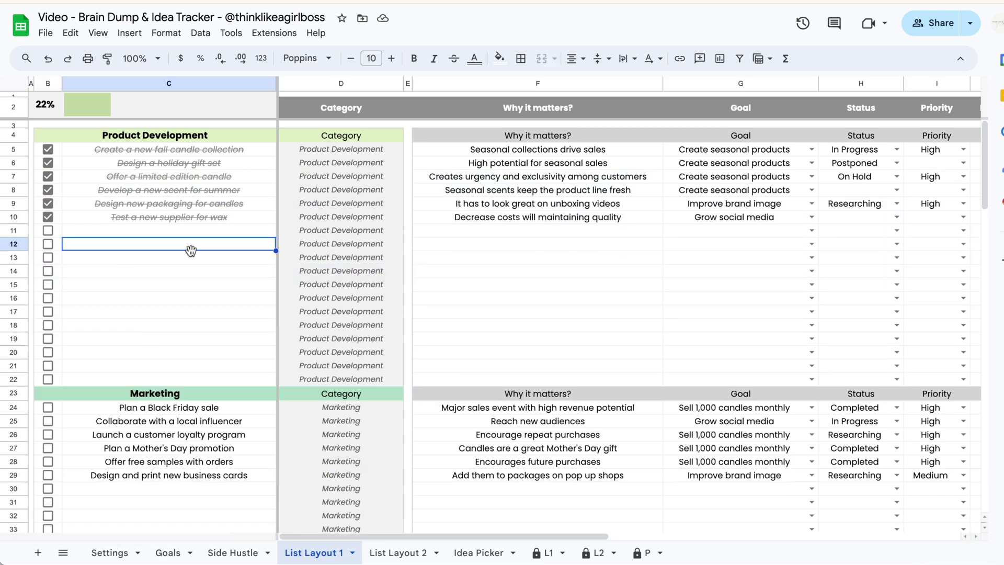
pyautogui.click(92, 190)
pyautogui.click(20, 149)
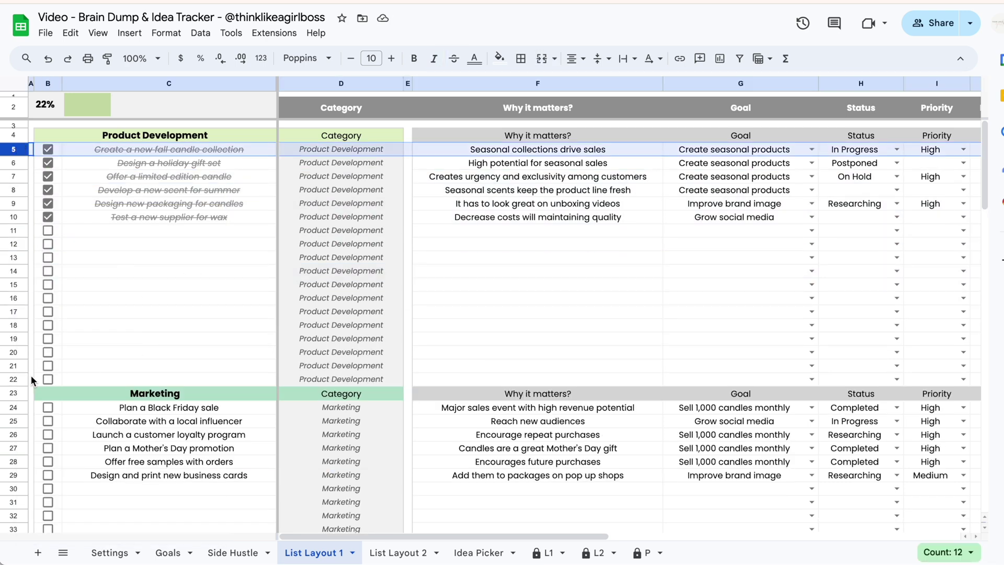
pyautogui.click(18, 377)
pyautogui.click(213, 280)
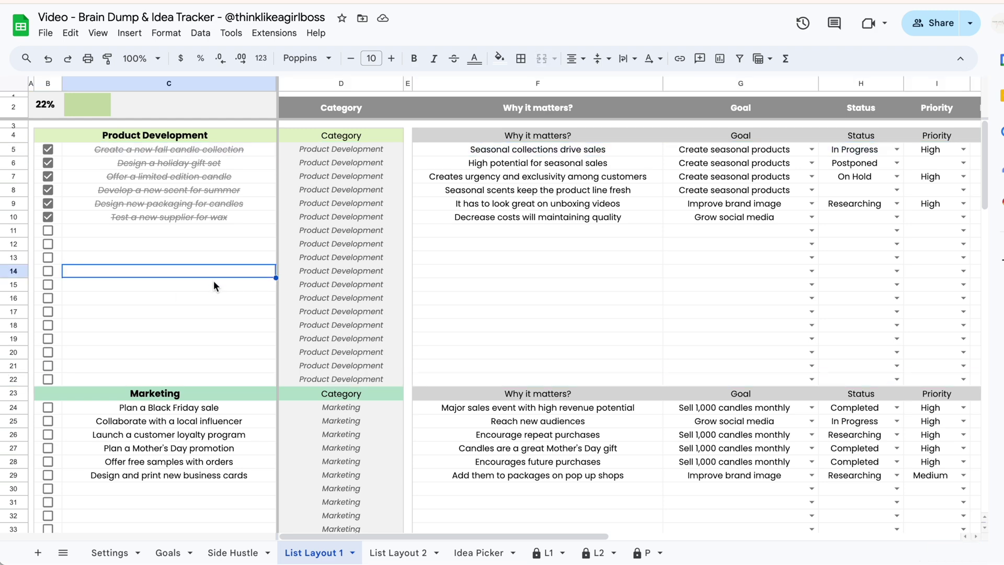
pyautogui.click(385, 553)
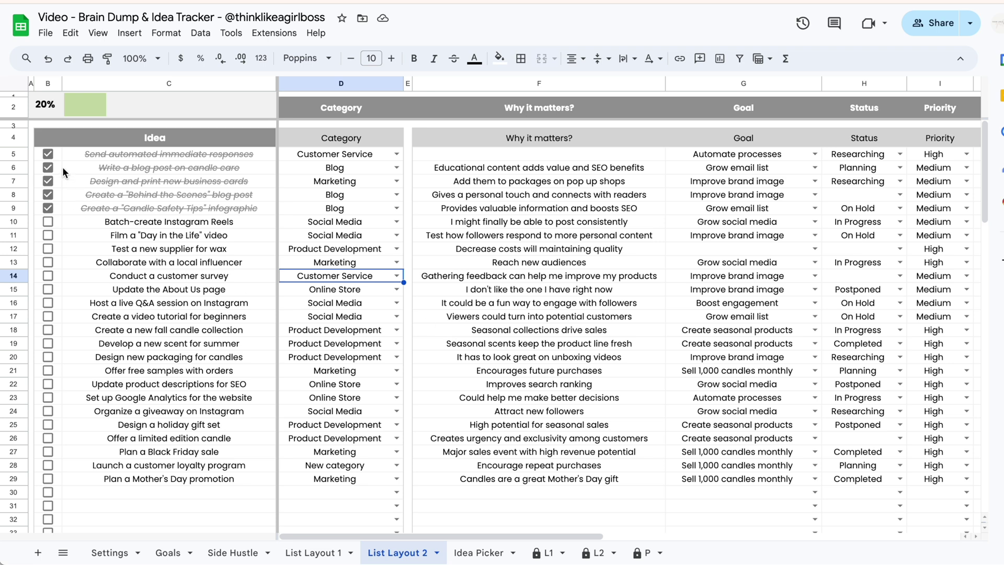
# Insert one blank row below row 9, the Candle Safety Tips idea, on List Layout 2.
pyautogui.click(19, 153)
pyautogui.scroll(-20, 112, 280)
pyautogui.click(19, 334)
pyautogui.scroll(20, 246, 260)
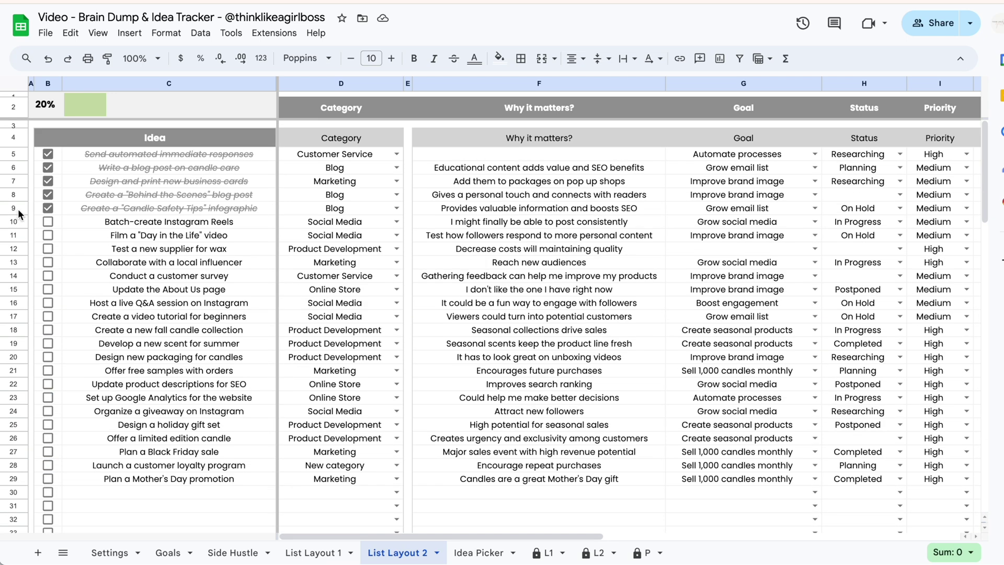
pyautogui.click(17, 208)
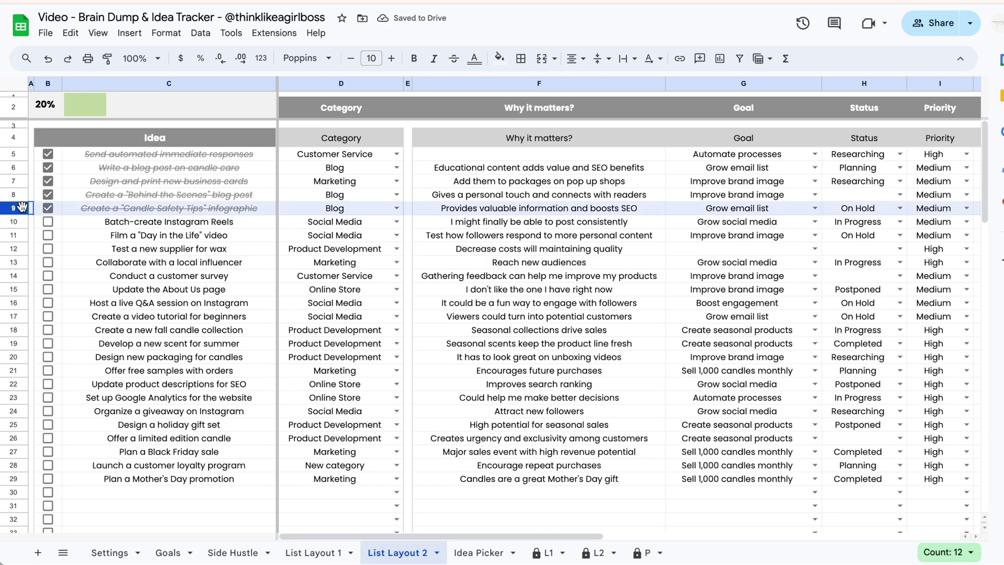
pyautogui.rightClick(21, 207)
pyautogui.click(113, 333)
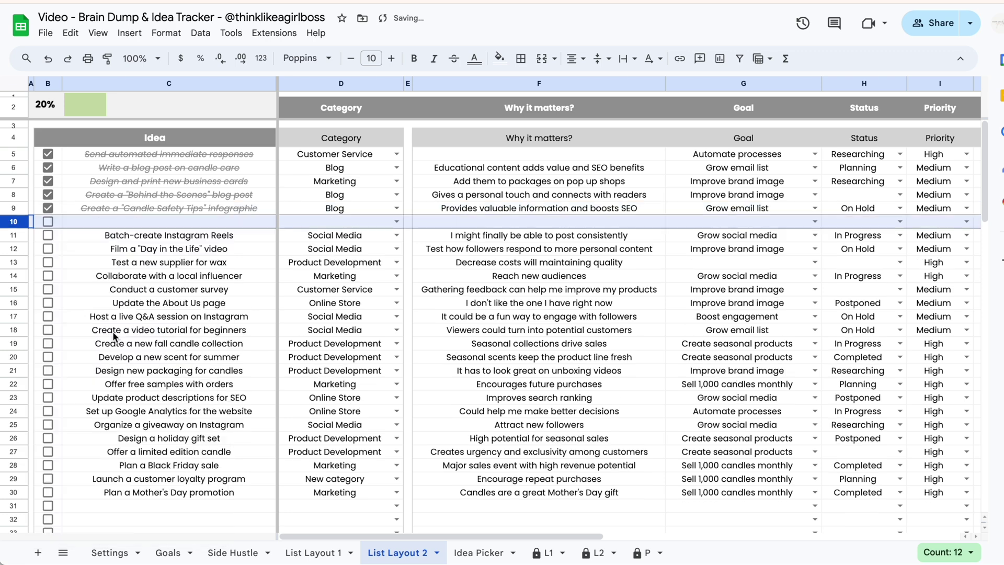
pyautogui.click(113, 335)
# Switch between List Layout 1 and List Layout 2, ending on List Layout 1.
pyautogui.click(314, 552)
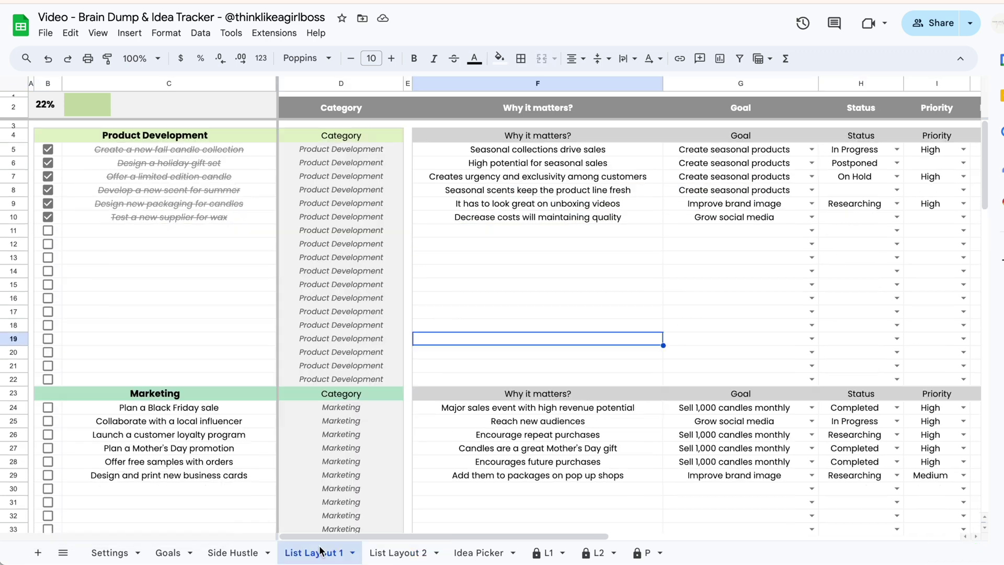
pyautogui.click(382, 553)
pyautogui.click(326, 553)
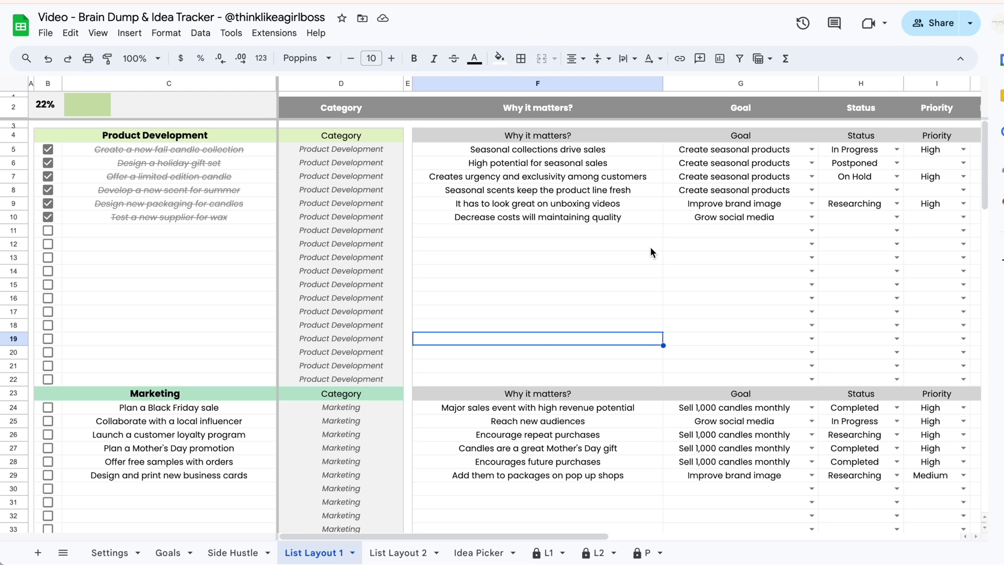
pyautogui.scroll(-18, 596, 380)
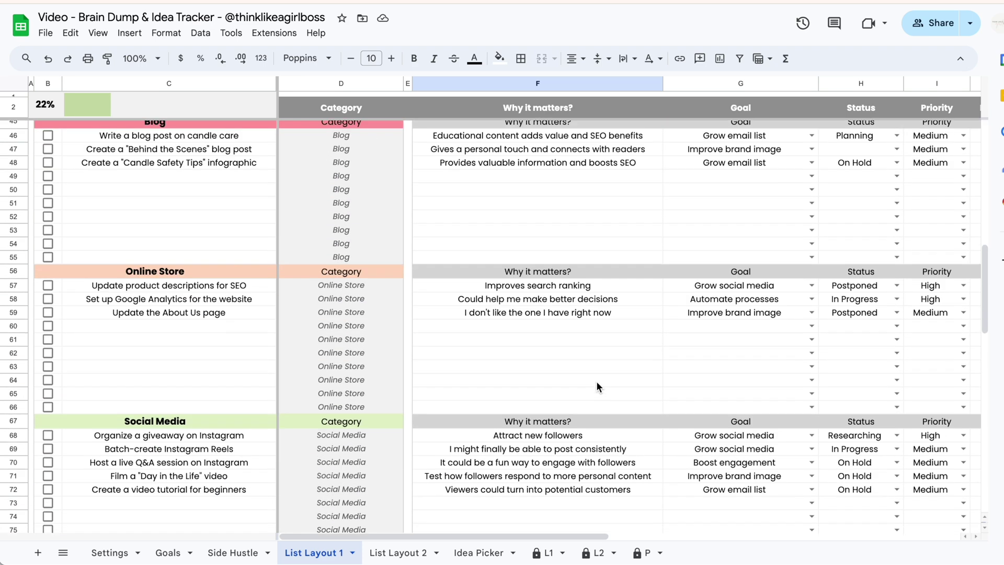
pyautogui.scroll(-7, 596, 381)
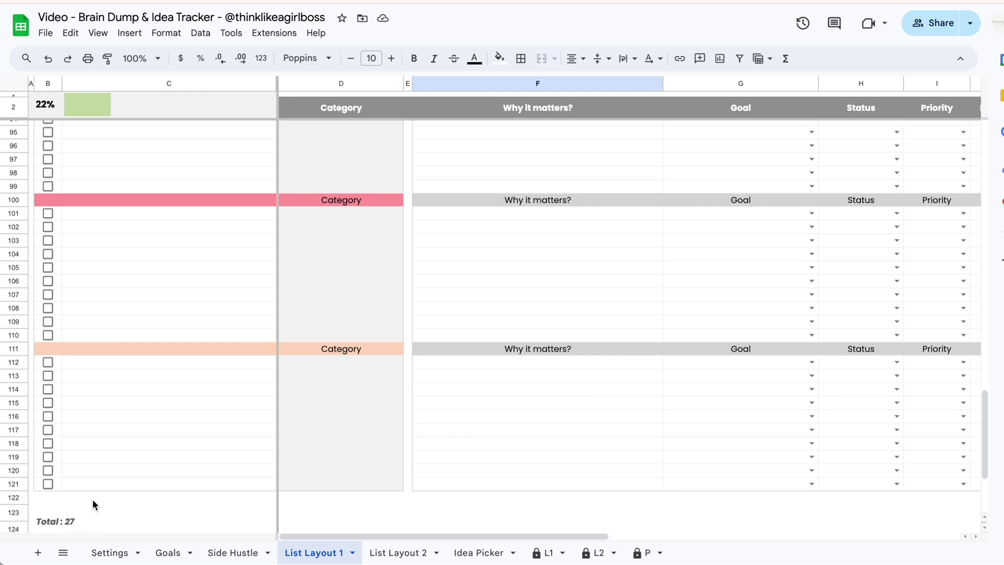
pyautogui.click(400, 553)
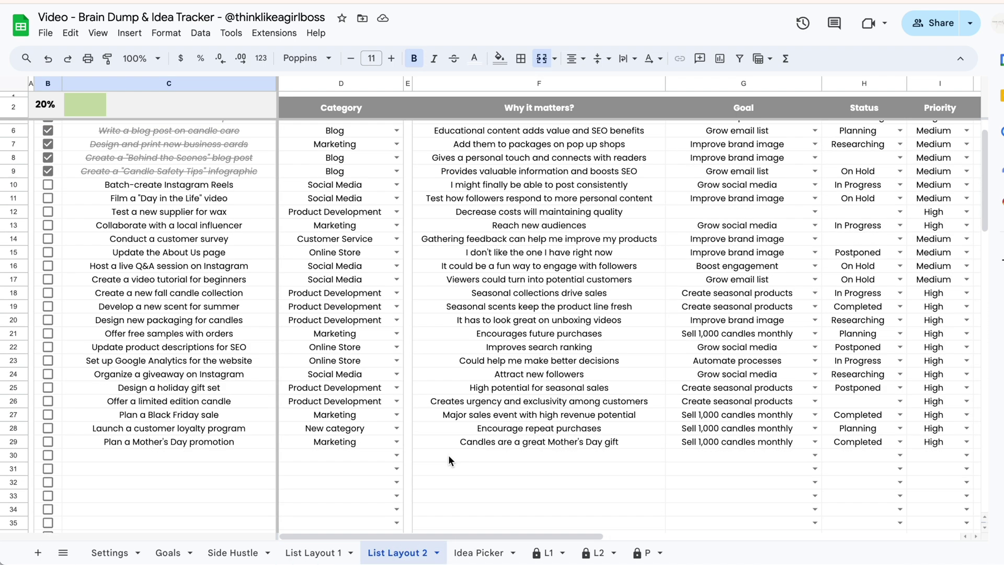
pyautogui.scroll(-18, 448, 460)
pyautogui.scroll(-1, 449, 458)
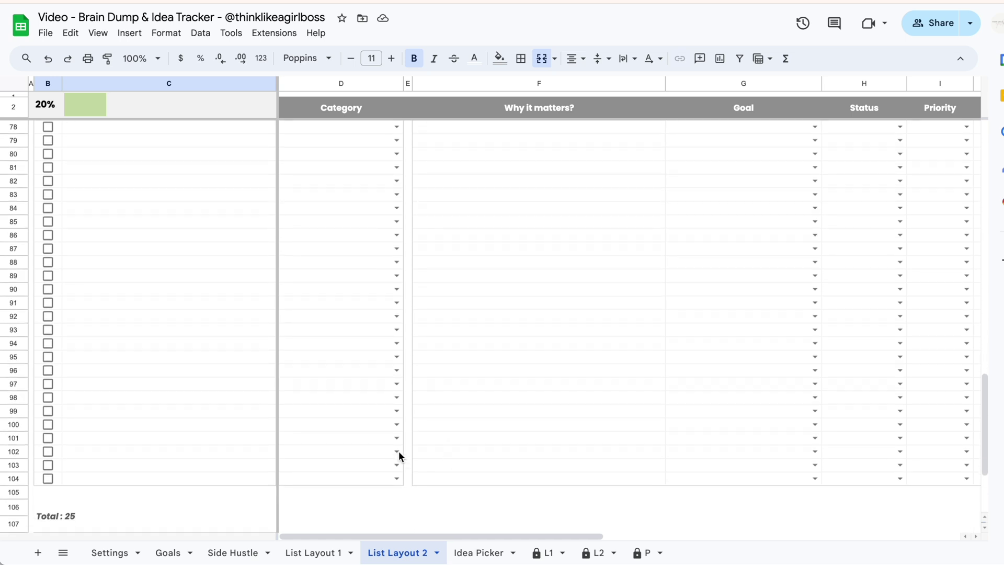
pyautogui.hotkey('ctrl', 'shift', 'pageup')
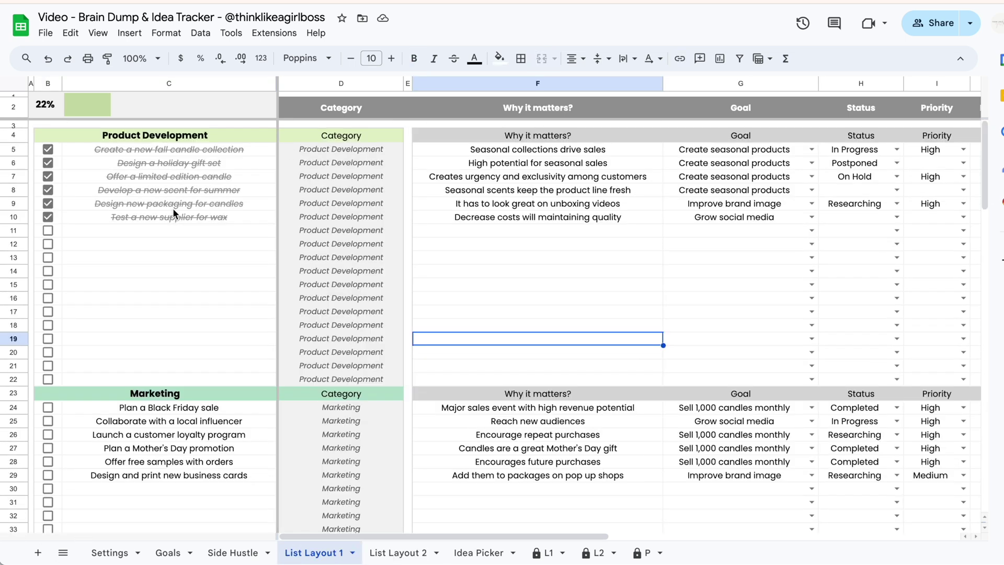
pyautogui.click(541, 259)
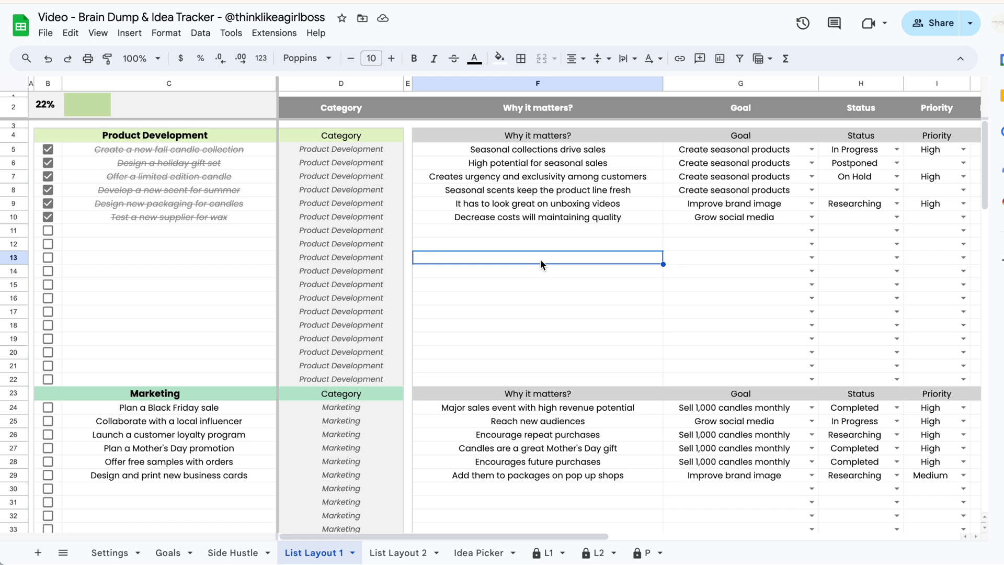
pyautogui.click(538, 287)
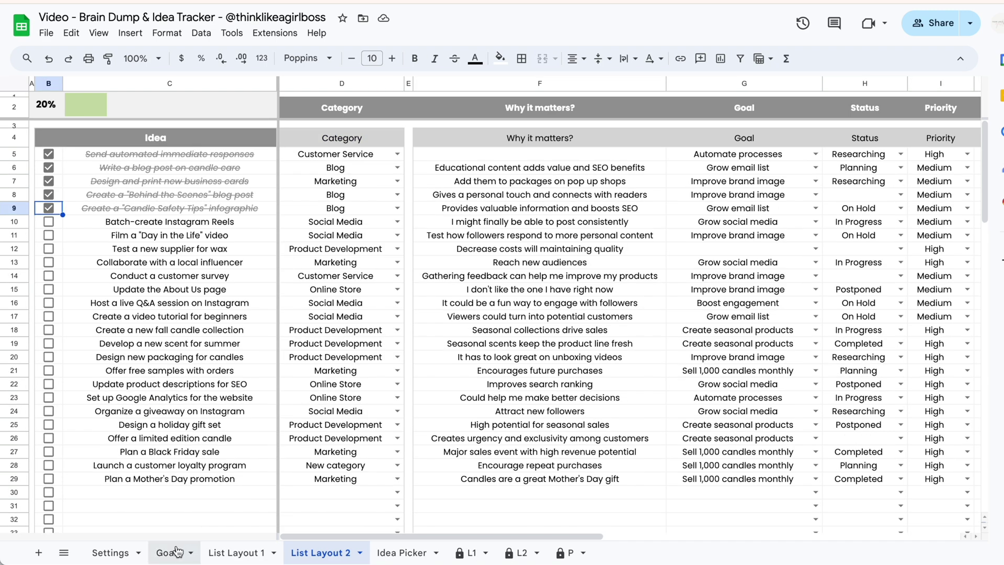
pyautogui.click(173, 553)
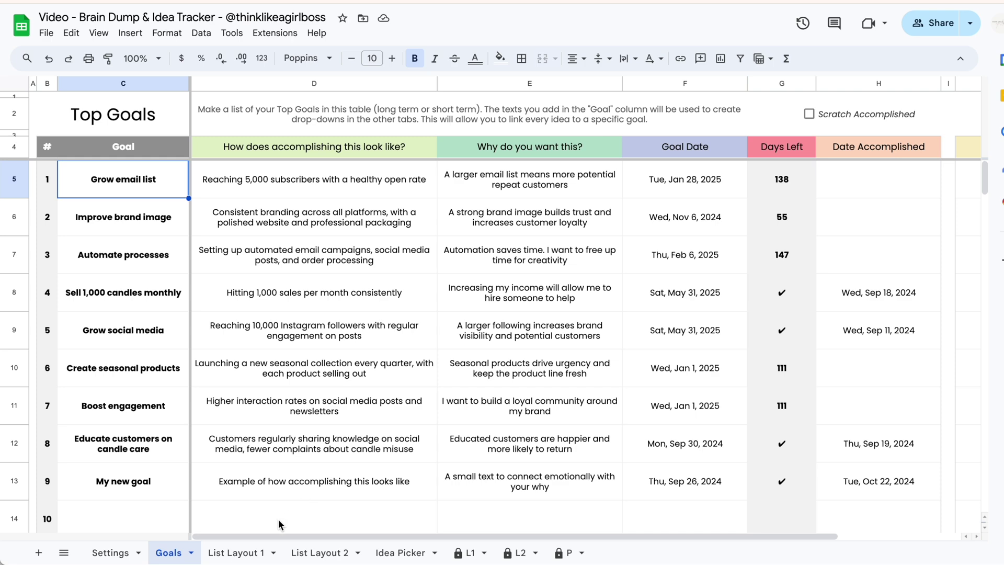
pyautogui.click(255, 553)
pyautogui.click(323, 553)
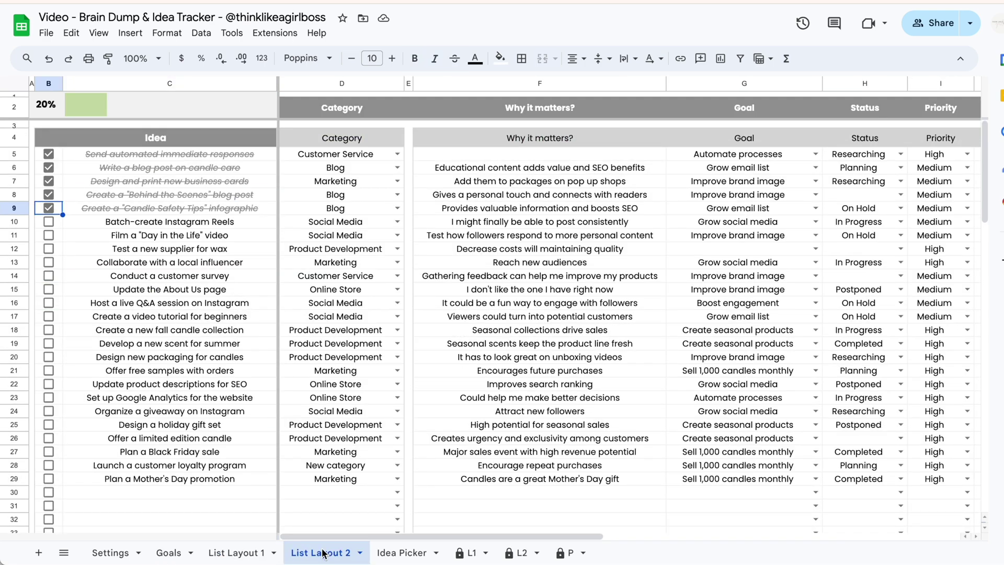
pyautogui.click(250, 553)
pyautogui.click(327, 553)
# Open the Idea Picker sheet and scroll across its empty filter row and results grid.
pyautogui.click(387, 551)
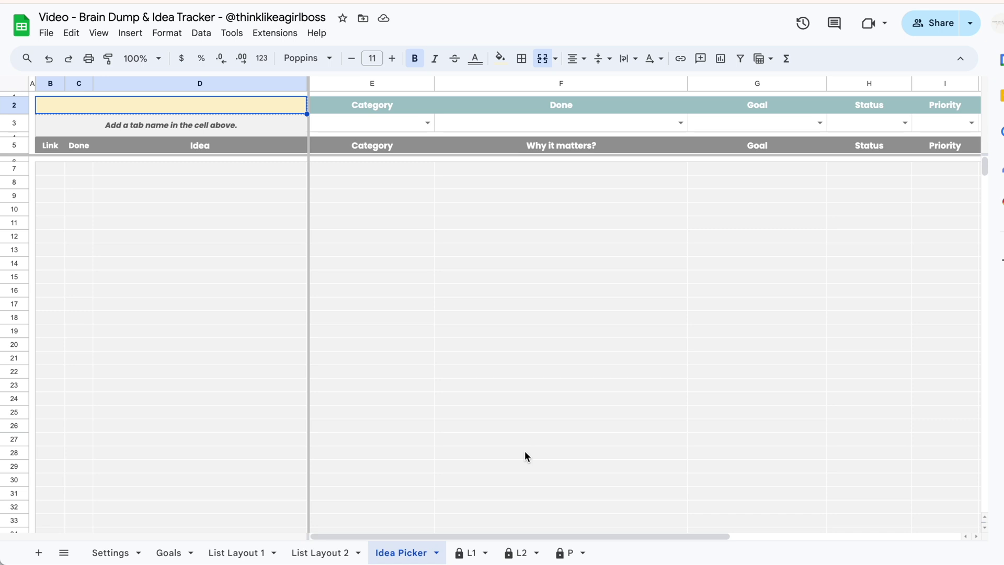
pyautogui.hscroll(6, 652, 380)
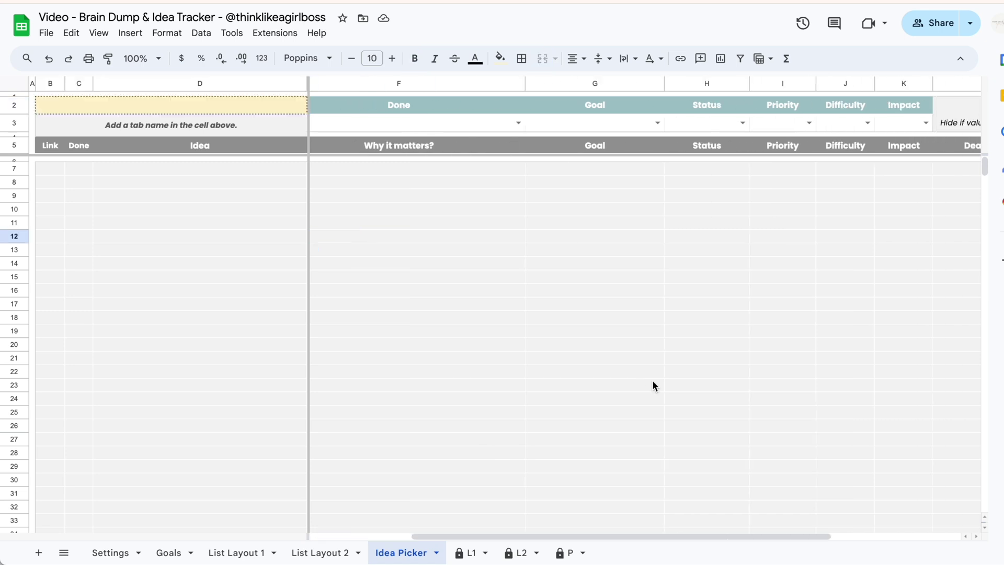
pyautogui.hscroll(-6, 652, 380)
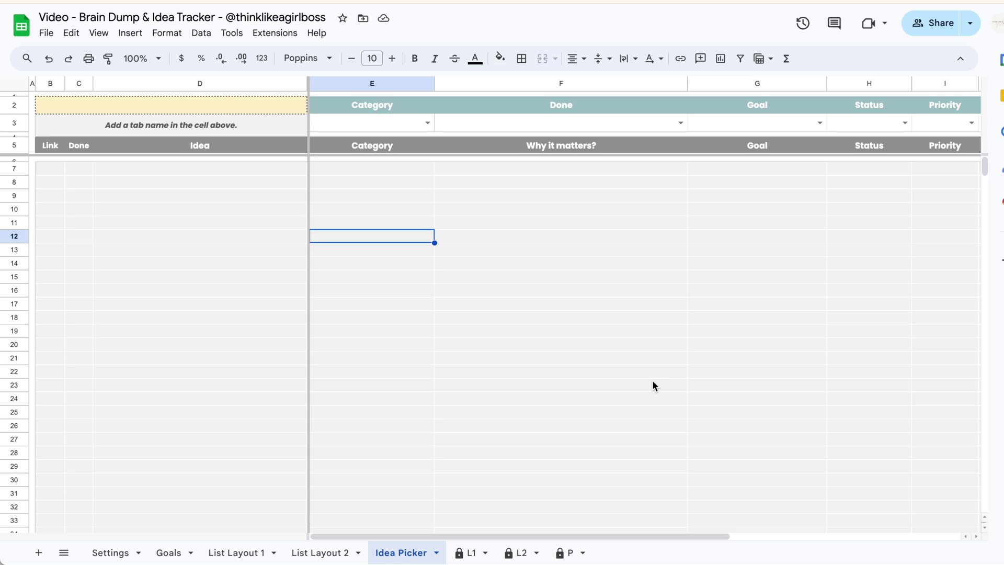
# Enter 'List Layout 1' in the Idea Picker's yellow tab-name cell B2:D2.
pyautogui.click(265, 107)
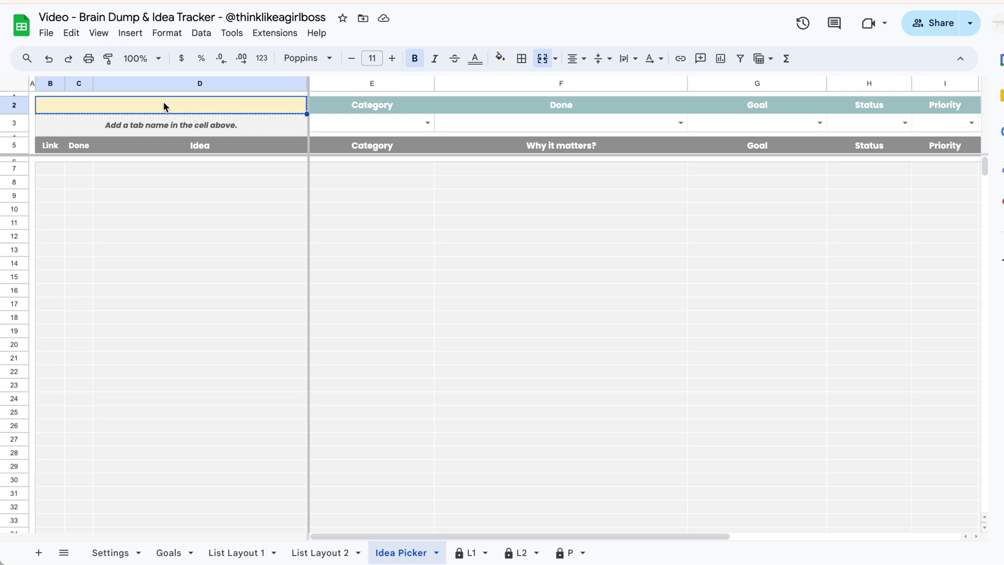
pyautogui.click(231, 553)
pyautogui.hscroll(3, 623, 397)
pyautogui.hscroll(-5, 623, 394)
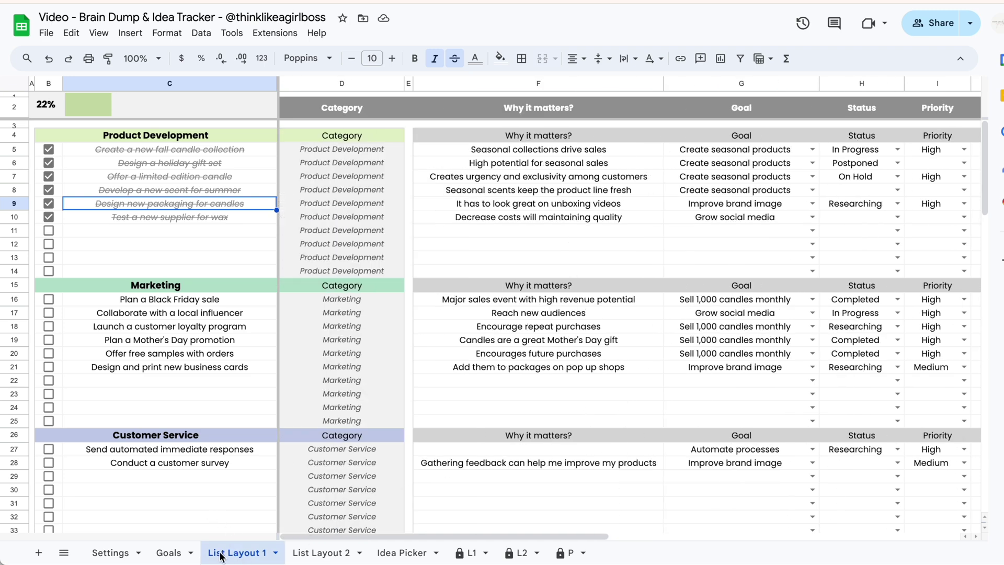
pyautogui.click(404, 551)
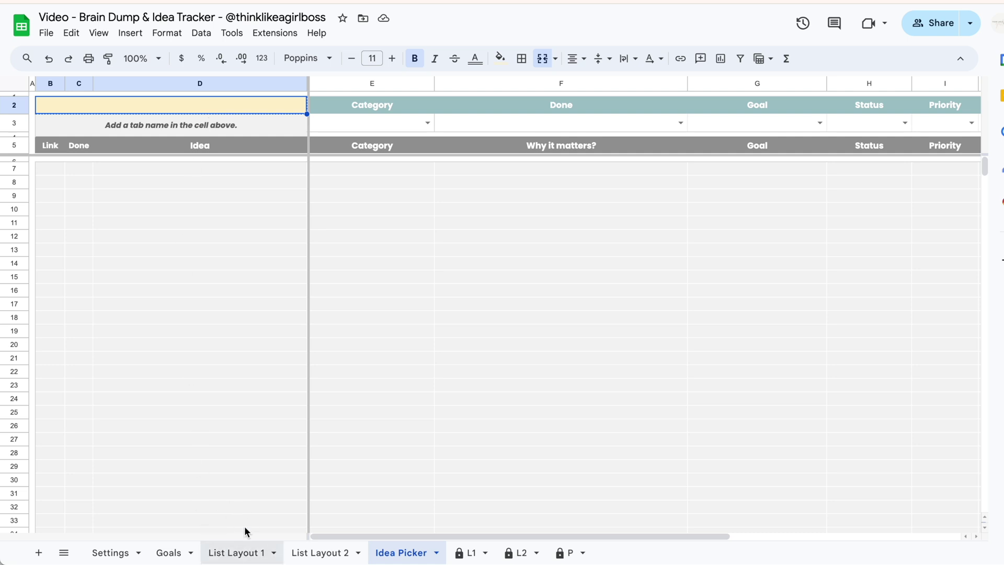
pyautogui.write('List Layout 1')
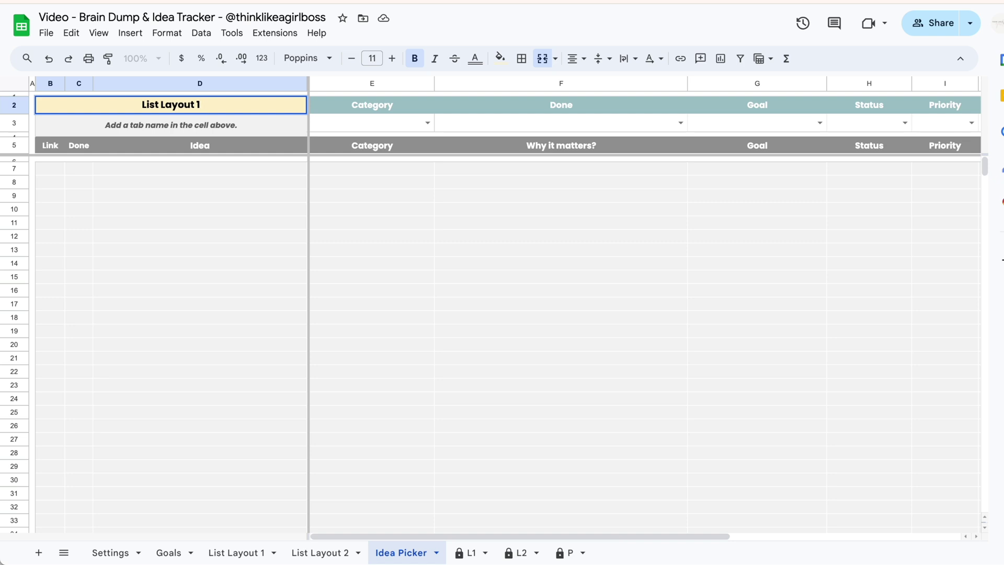
pyautogui.press('Return')
# Filter the Idea Picker ideas to the Marketing category.
pyautogui.click(517, 426)
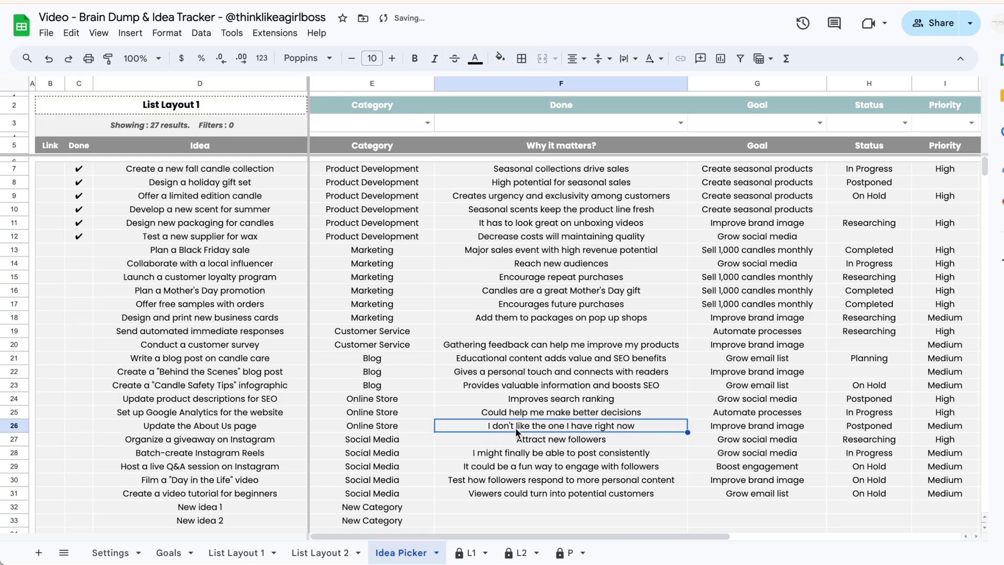
pyautogui.hscroll(10, 516, 430)
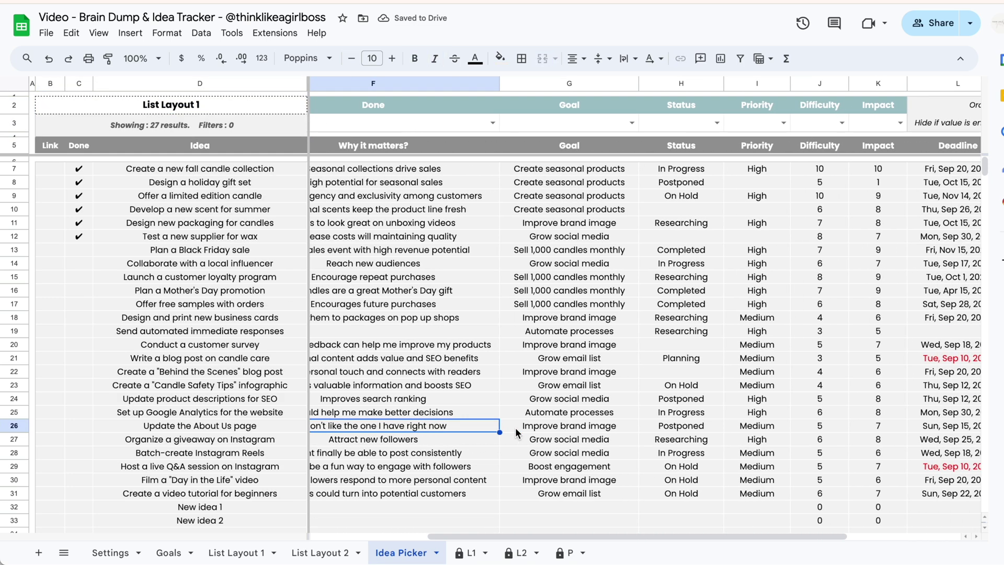
pyautogui.hscroll(-10, 515, 428)
pyautogui.scroll(-3, 462, 472)
pyautogui.scroll(3, 463, 472)
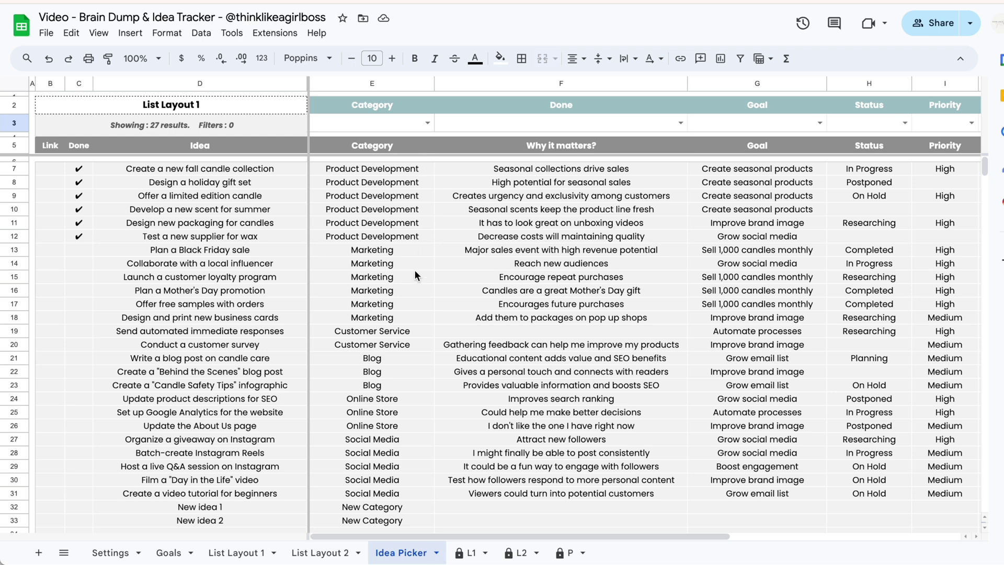
pyautogui.click(427, 124)
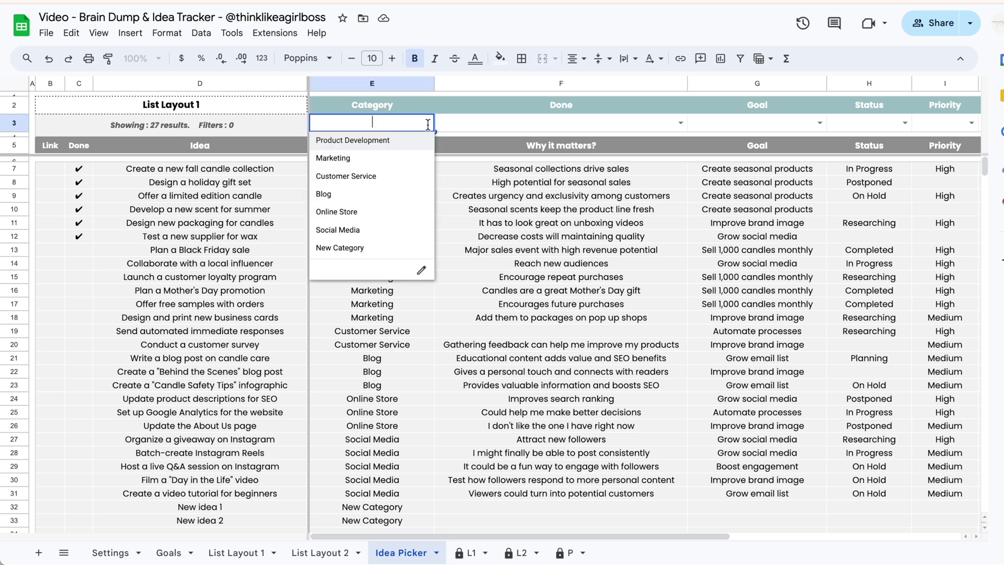
pyautogui.click(386, 162)
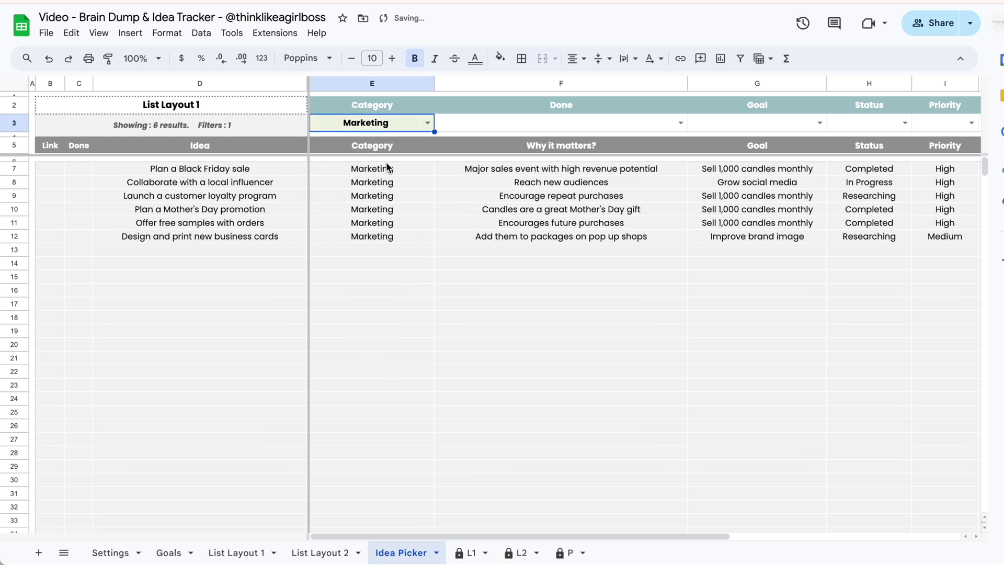
pyautogui.click(388, 285)
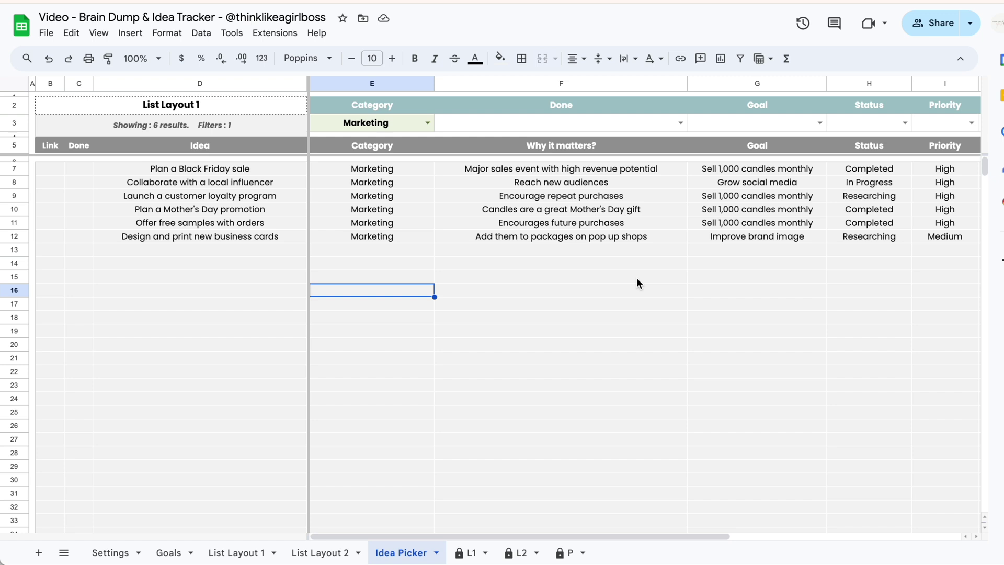
# Narrow the results further to the goal Sell 1,000 candles monthly.
pyautogui.hscroll(5, 636, 280)
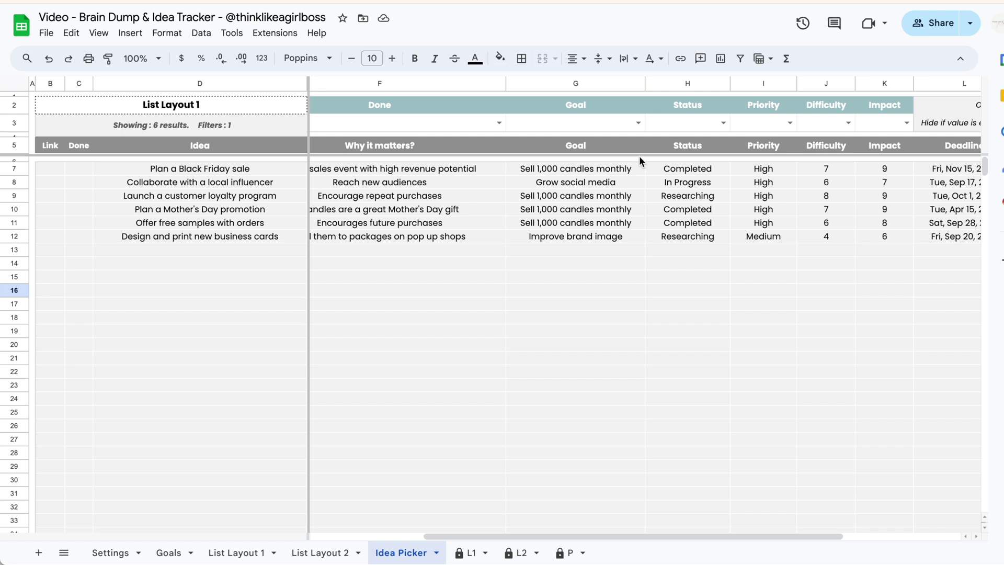
pyautogui.click(638, 123)
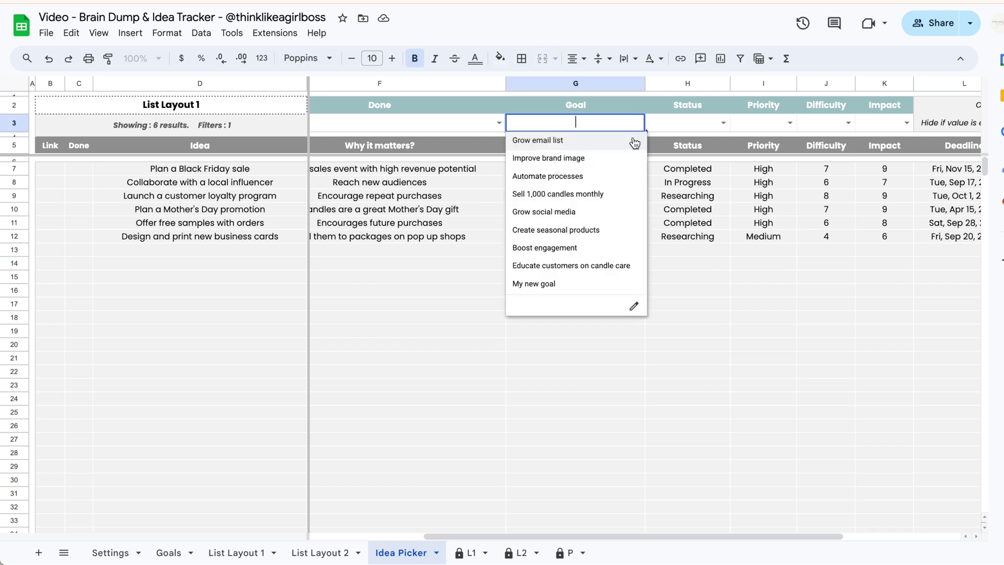
pyautogui.click(601, 194)
pyautogui.click(605, 264)
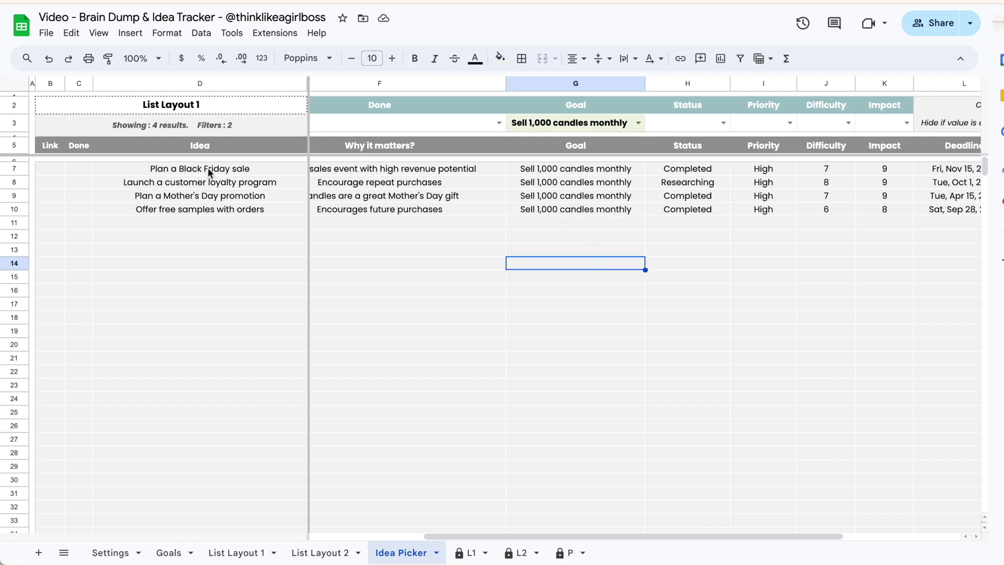
# Review the four remaining ideas' names, goals, categories and the Tue, Apr 15, 2025 deadline.
pyautogui.moveTo(209, 168); pyautogui.dragTo(210, 209)
pyautogui.moveTo(535, 171); pyautogui.dragTo(534, 209)
pyautogui.hscroll(-3, 535, 206)
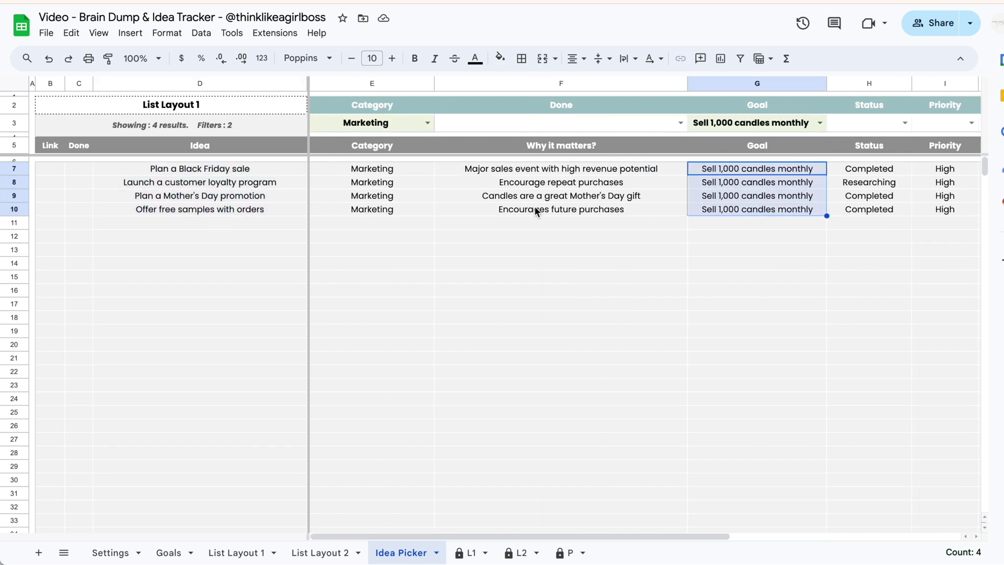
pyautogui.moveTo(390, 168); pyautogui.dragTo(388, 209)
pyautogui.hscroll(5, 611, 285)
pyautogui.click(778, 196)
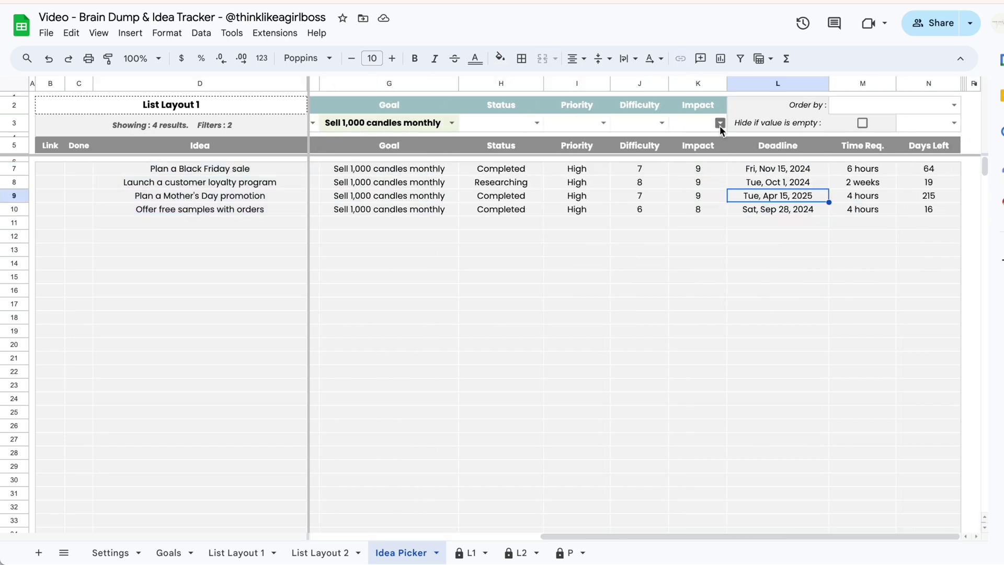
# Add filters for Impact 9 and Difficulty 7.
pyautogui.click(721, 123)
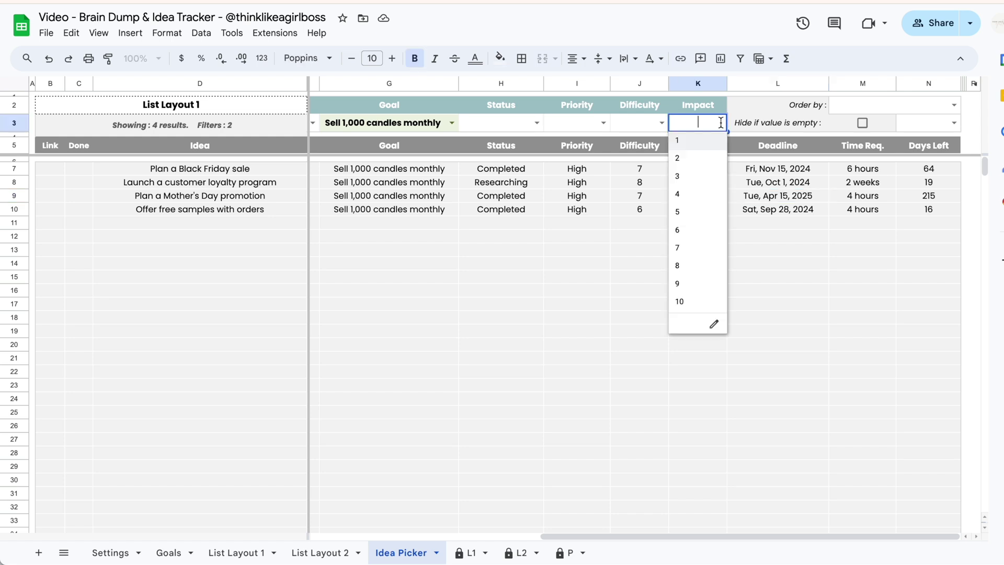
pyautogui.click(699, 283)
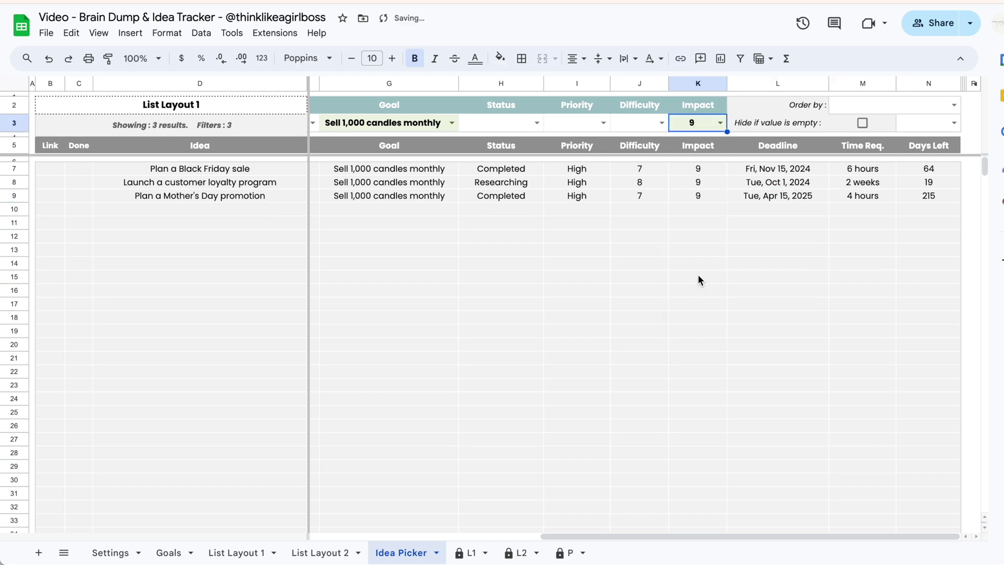
pyautogui.click(663, 122)
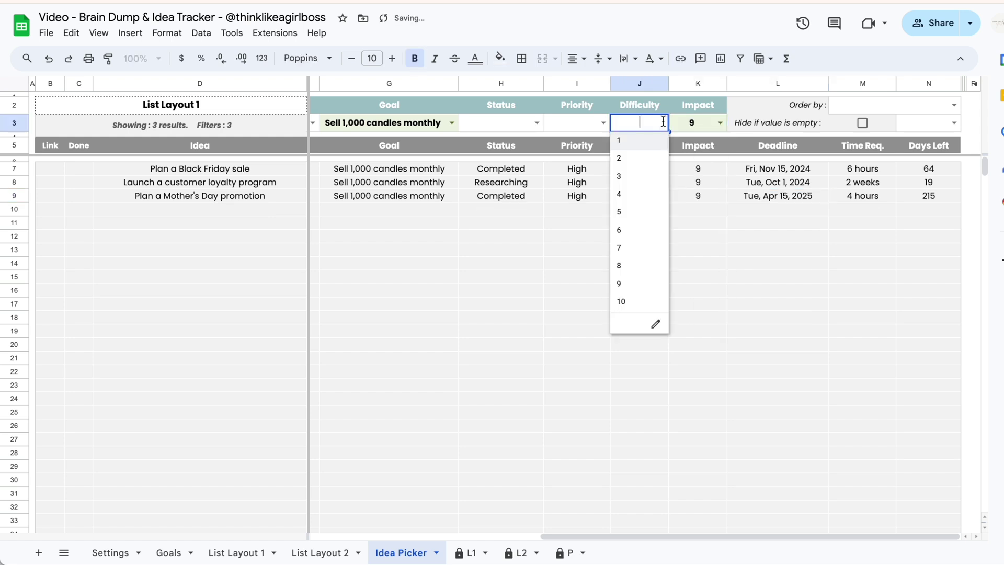
pyautogui.click(630, 248)
pyautogui.click(630, 248)
pyautogui.hscroll(-2, 411, 253)
pyautogui.hscroll(-2, 411, 253)
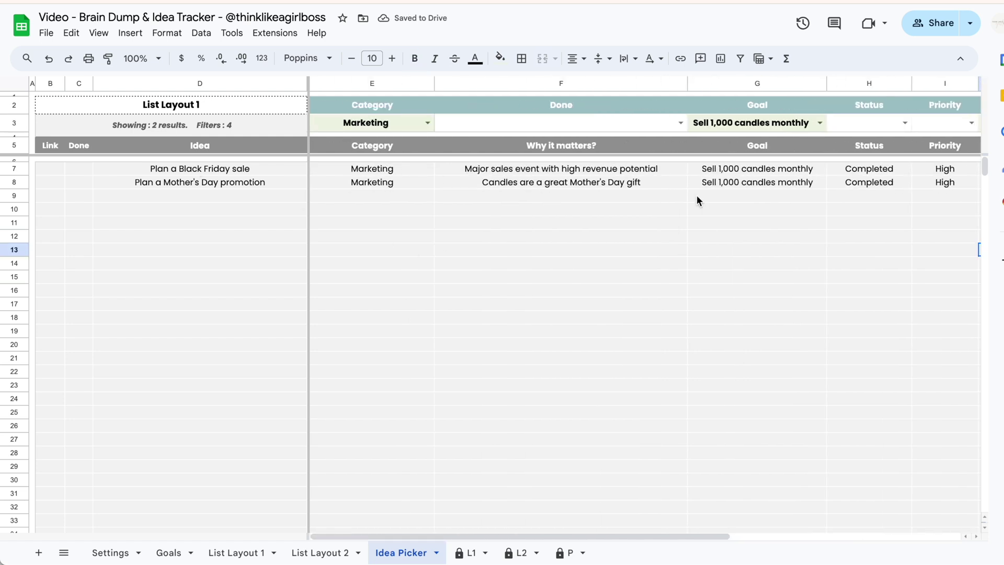
pyautogui.hscroll(4, 736, 158)
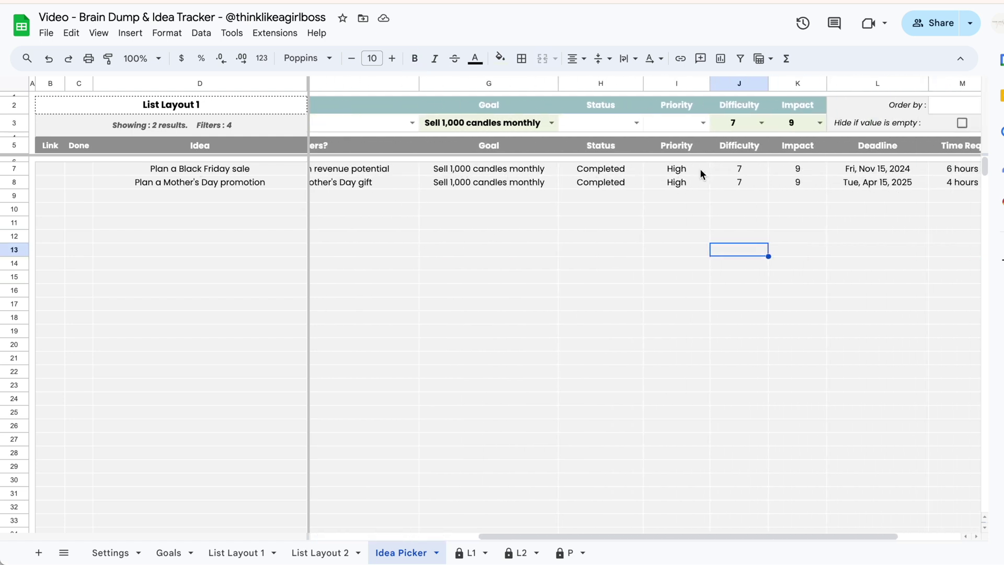
pyautogui.hscroll(3, 700, 168)
# Delete the Difficulty, Impact, Goal and Category filter values in row 3.
pyautogui.click(695, 123)
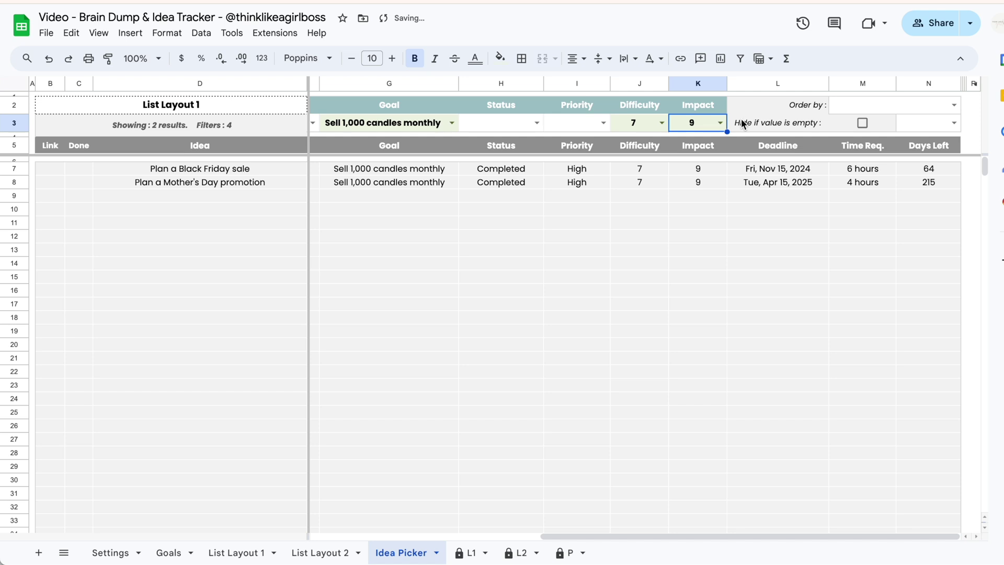
pyautogui.click(630, 123)
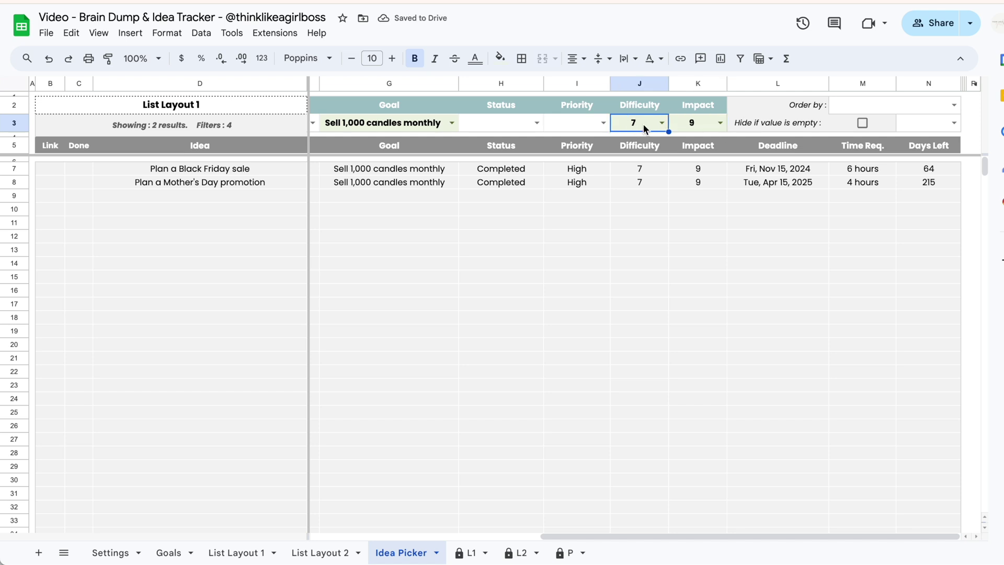
pyautogui.press('Delete')
pyautogui.press('Right')
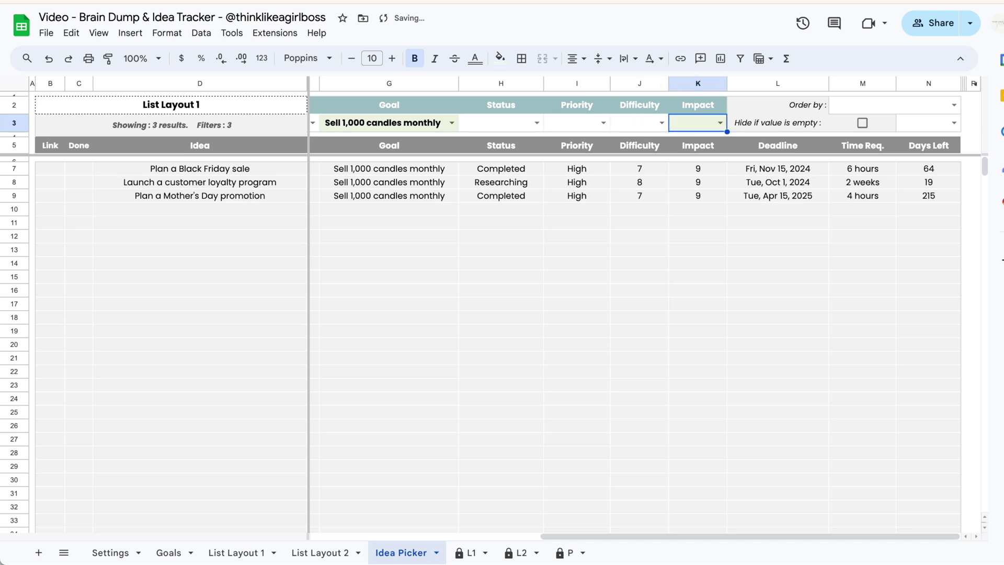
pyautogui.press('Delete')
pyautogui.hscroll(-1, 644, 314)
pyautogui.hscroll(-1, 407, 125)
pyautogui.press('Left')
pyautogui.press('Left')
pyautogui.press('Left')
pyautogui.press('Left')
pyautogui.press('Delete')
pyautogui.hscroll(-3, 407, 125)
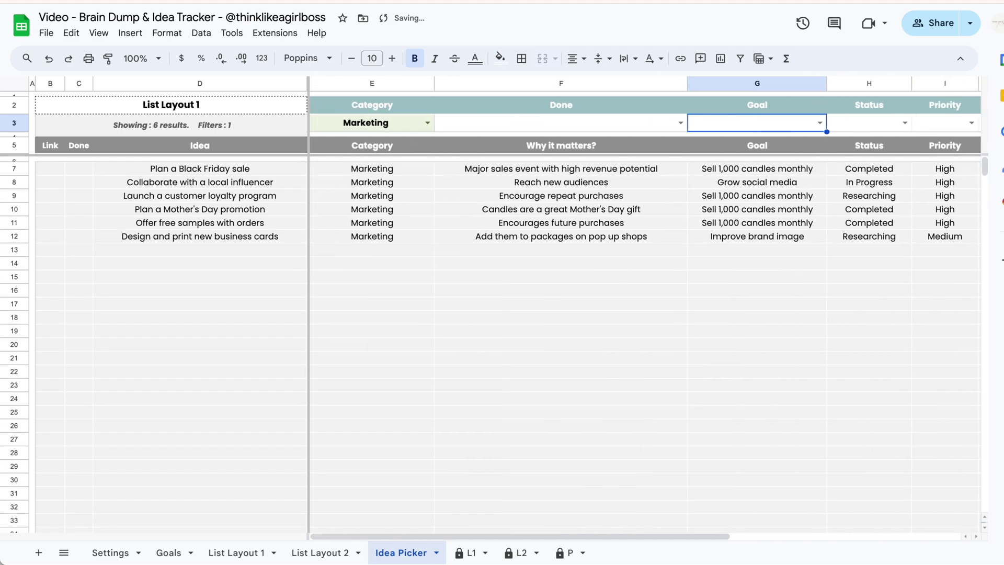
pyautogui.click(407, 126)
pyautogui.press('Delete')
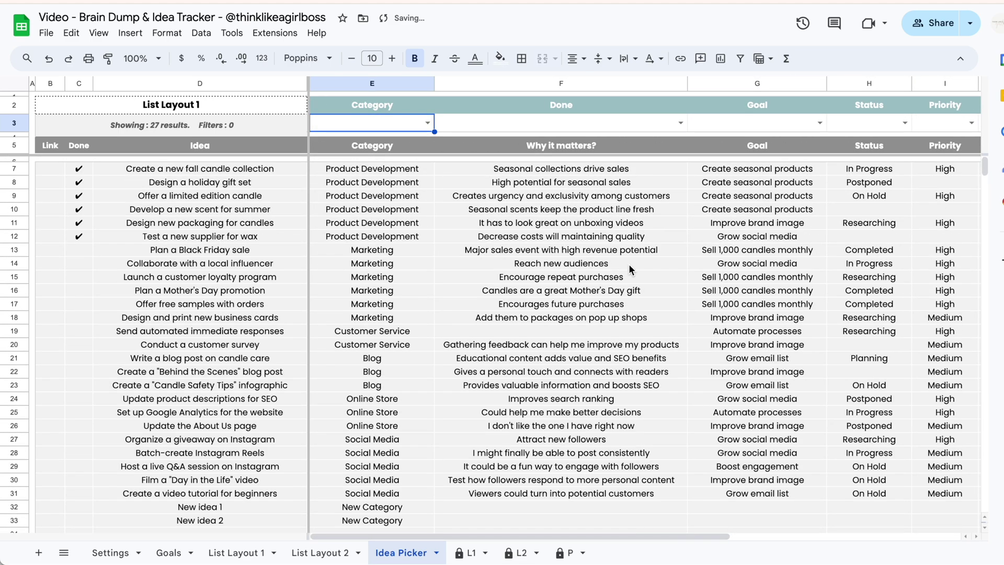
pyautogui.hscroll(5, 623, 266)
pyautogui.hscroll(-5, 623, 266)
pyautogui.click(679, 122)
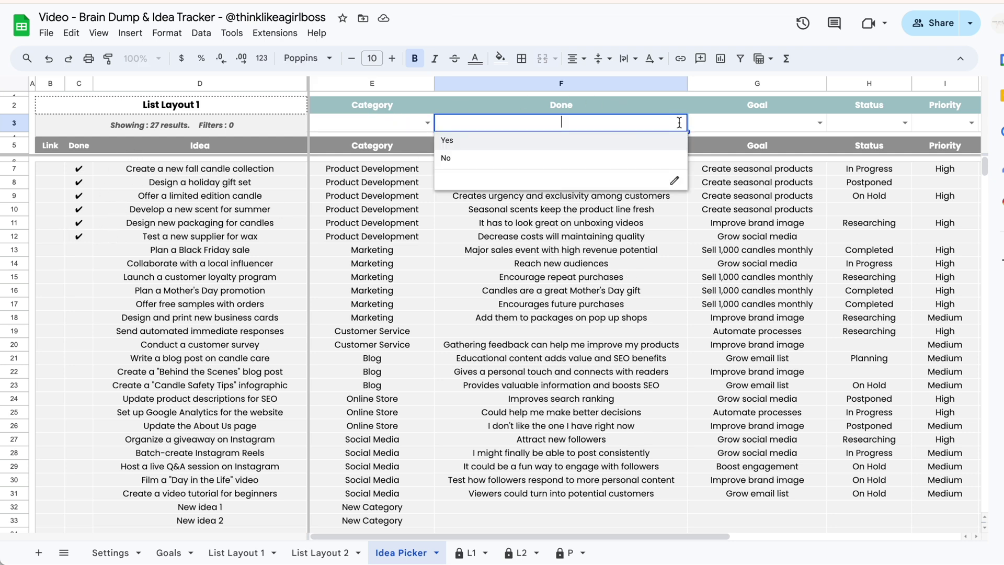
pyautogui.click(469, 162)
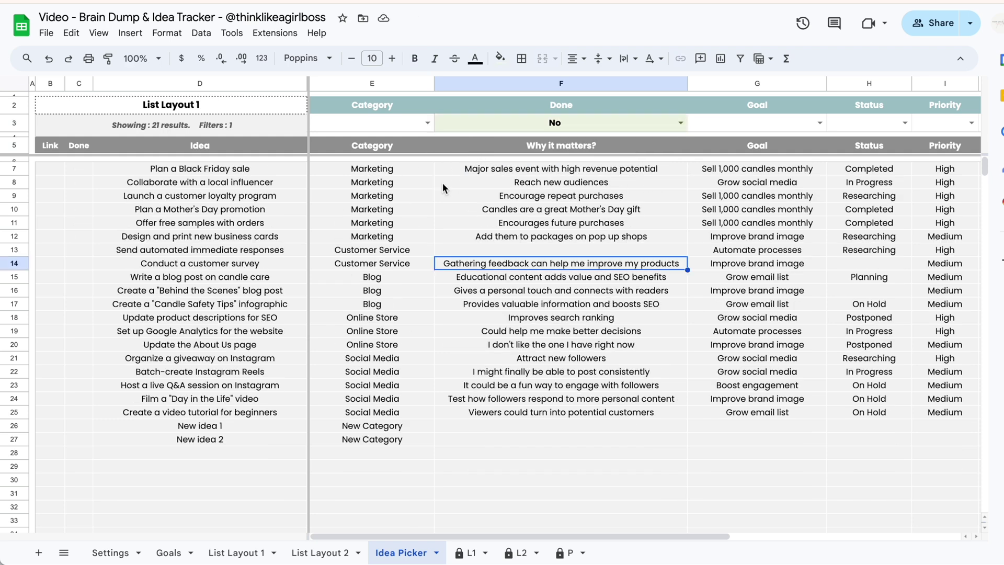
pyautogui.click(631, 123)
pyautogui.press('Delete')
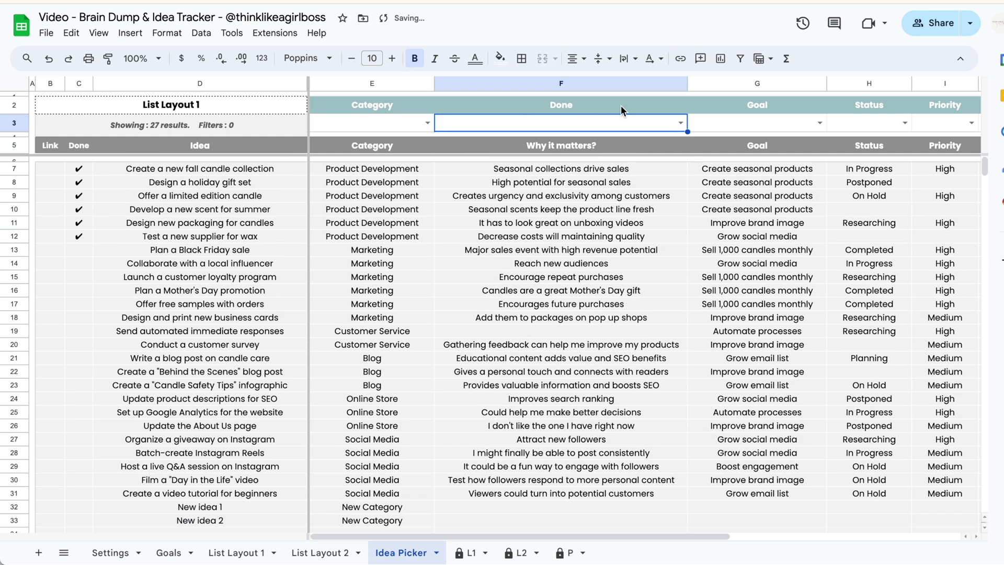
pyautogui.click(680, 123)
pyautogui.click(599, 158)
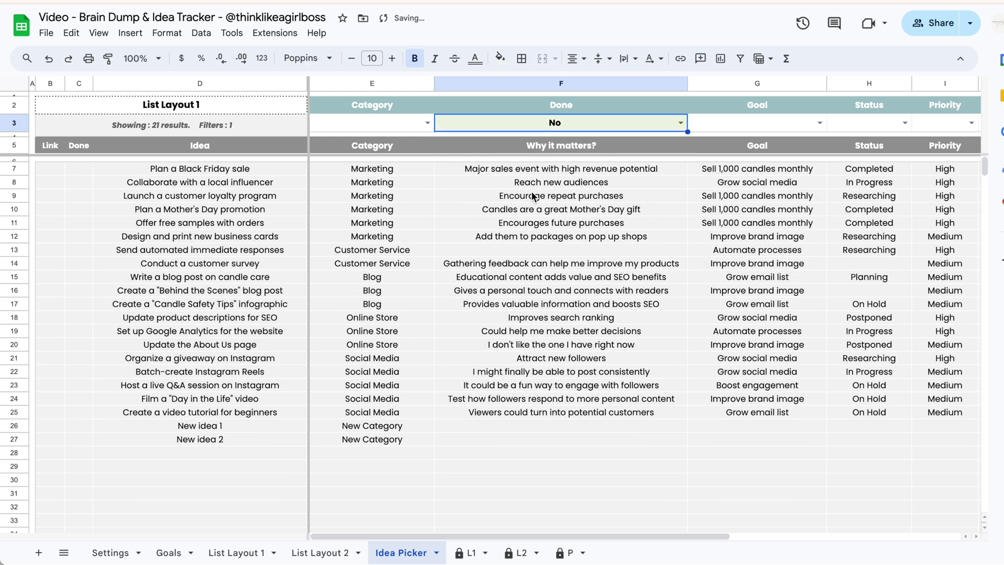
pyautogui.click(212, 553)
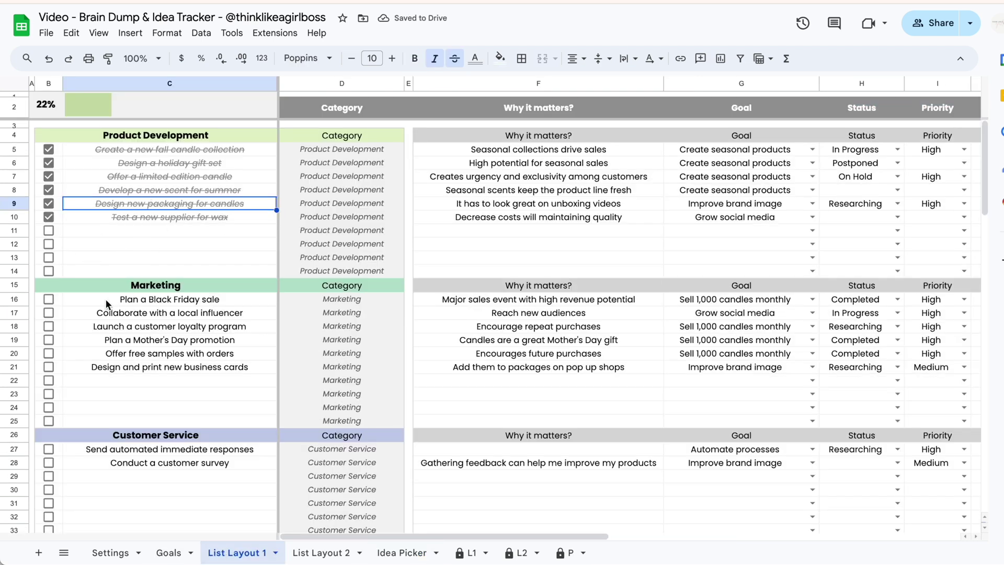
pyautogui.click(400, 553)
pyautogui.hscroll(5, 465, 107)
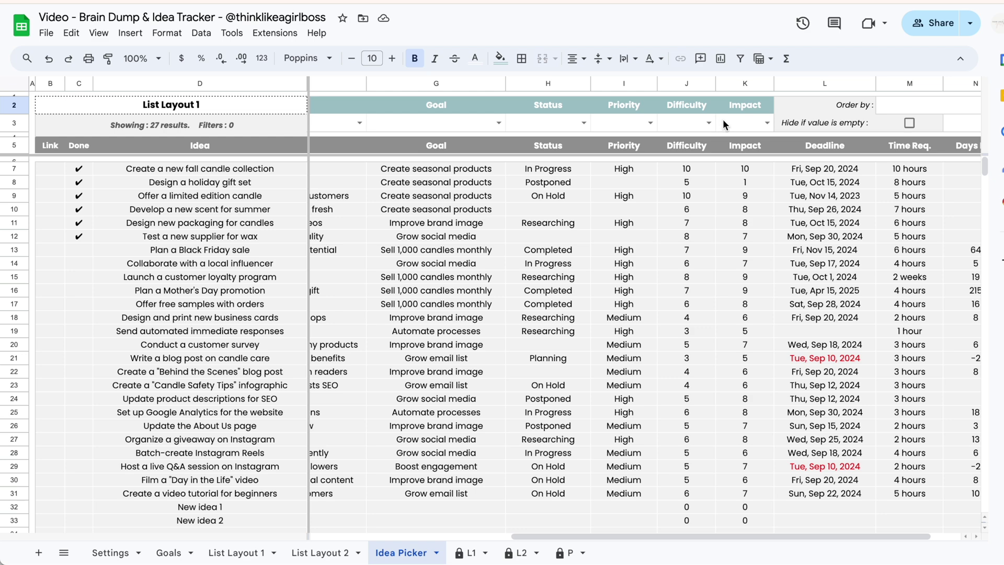
pyautogui.hscroll(2, 723, 118)
pyautogui.click(767, 108)
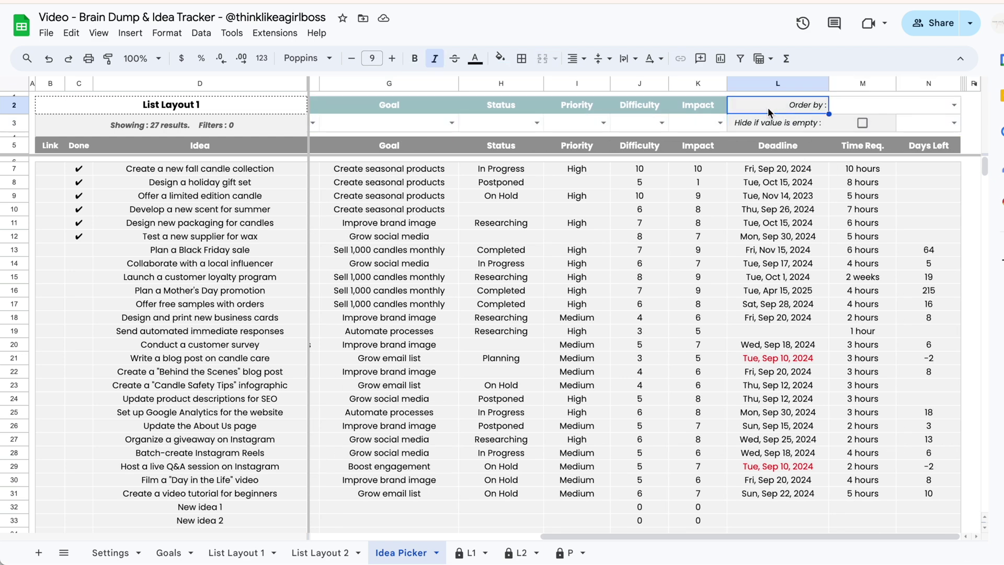
pyautogui.click(815, 239)
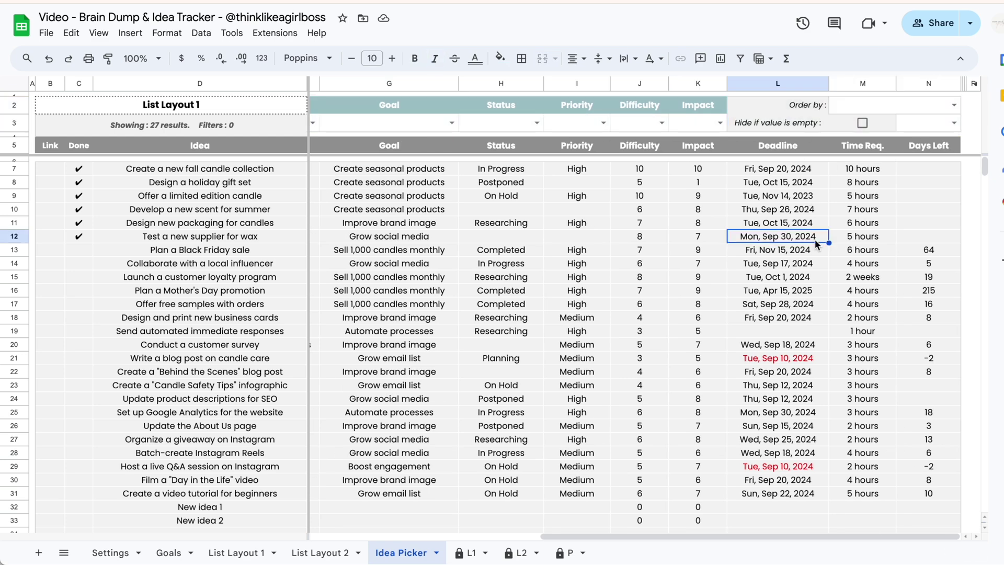
pyautogui.click(955, 108)
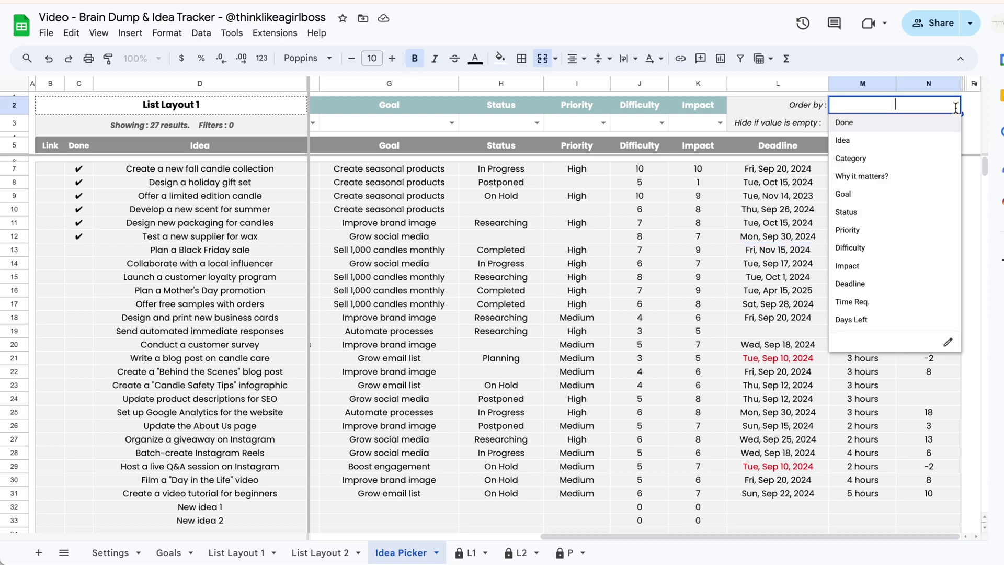
# Order the ideas by Deadline, trying DESC and then ASC.
pyautogui.click(875, 283)
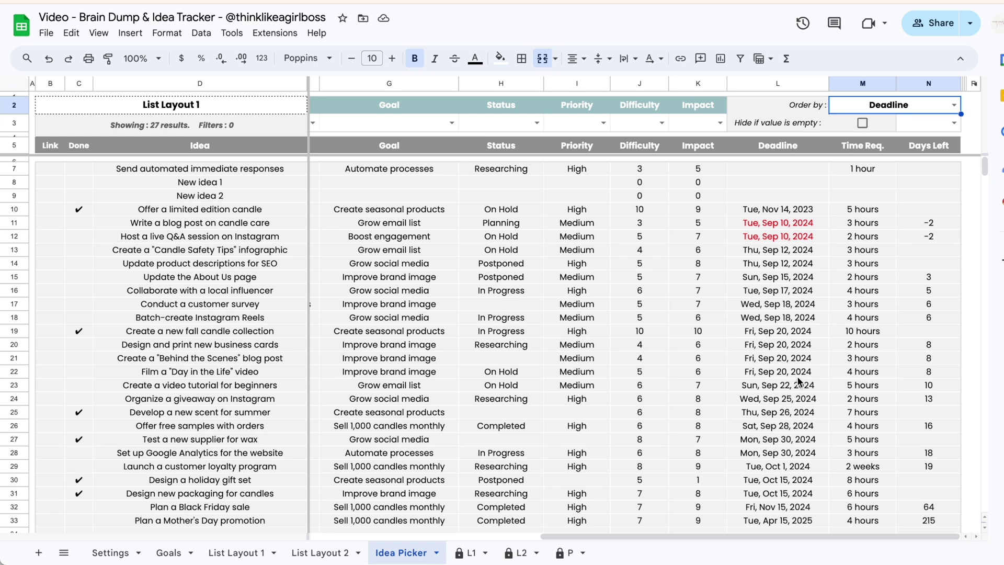
pyautogui.click(955, 123)
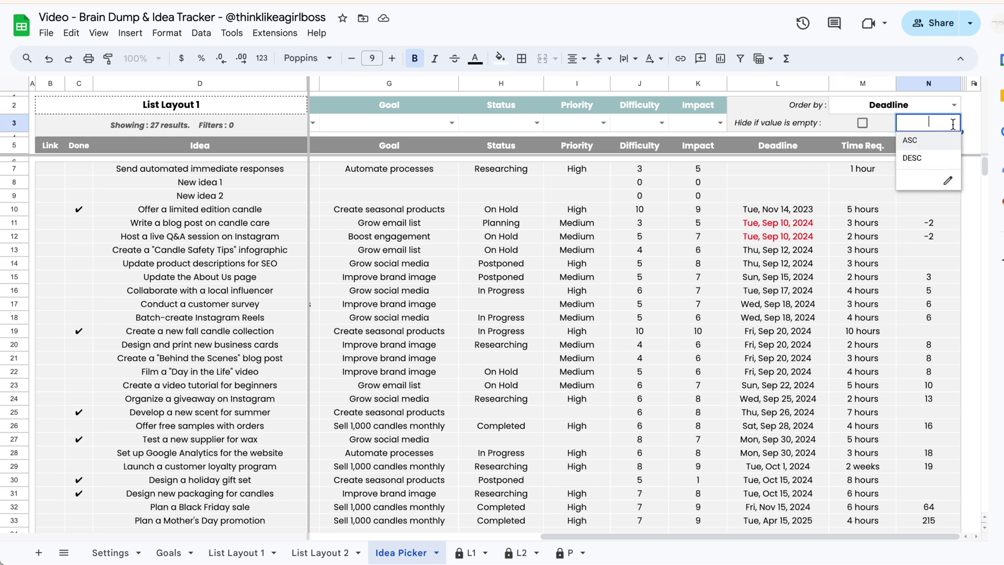
pyautogui.click(935, 158)
pyautogui.click(942, 123)
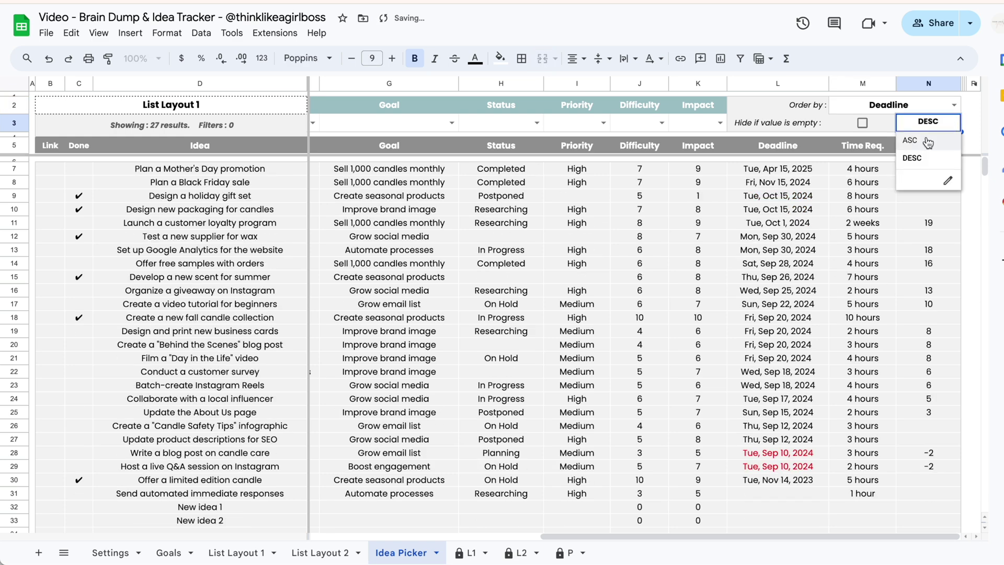
pyautogui.click(928, 142)
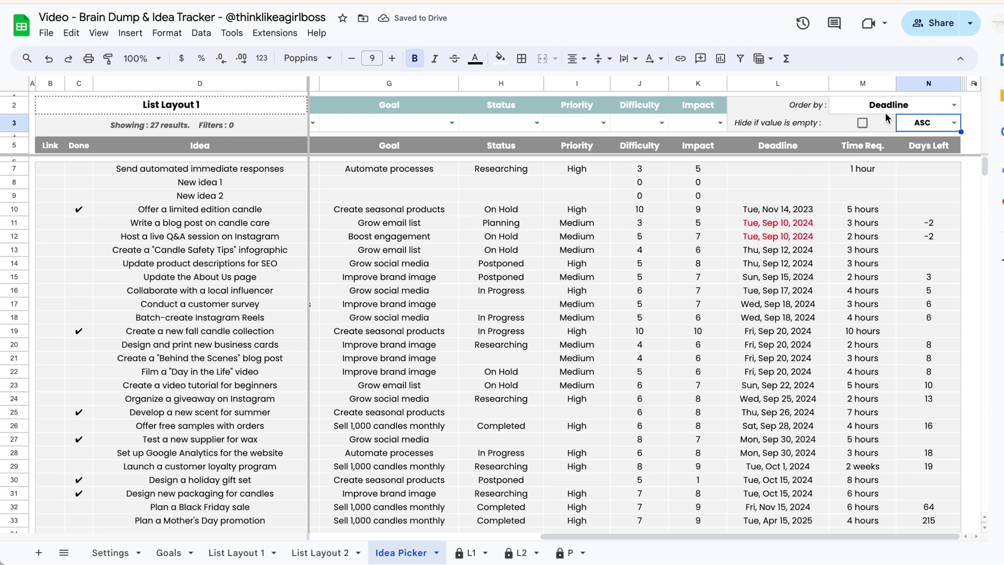
# Toggle Hide if value is empty on and off for ideas with no deadline.
pyautogui.click(808, 171)
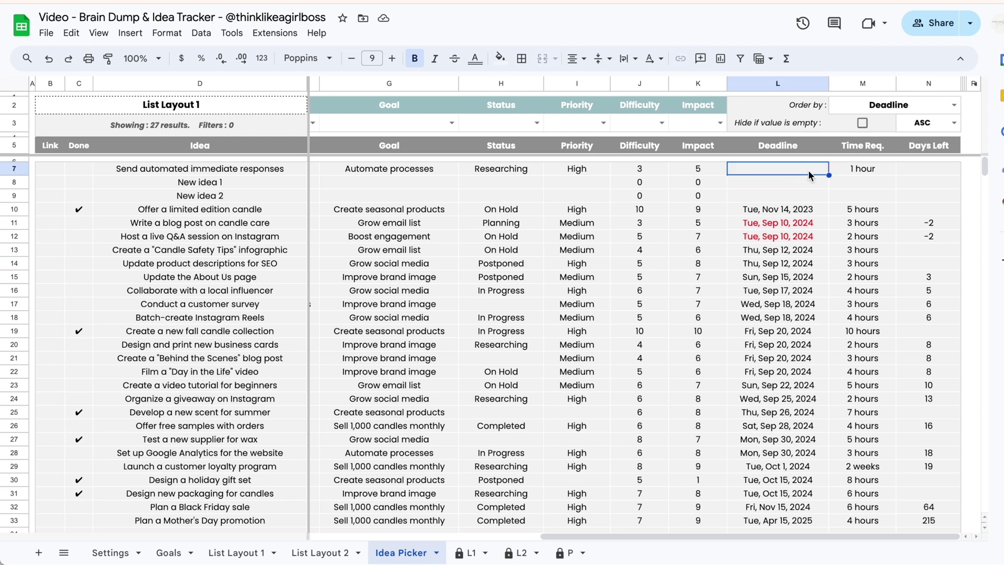
pyautogui.click(805, 187)
pyautogui.click(805, 197)
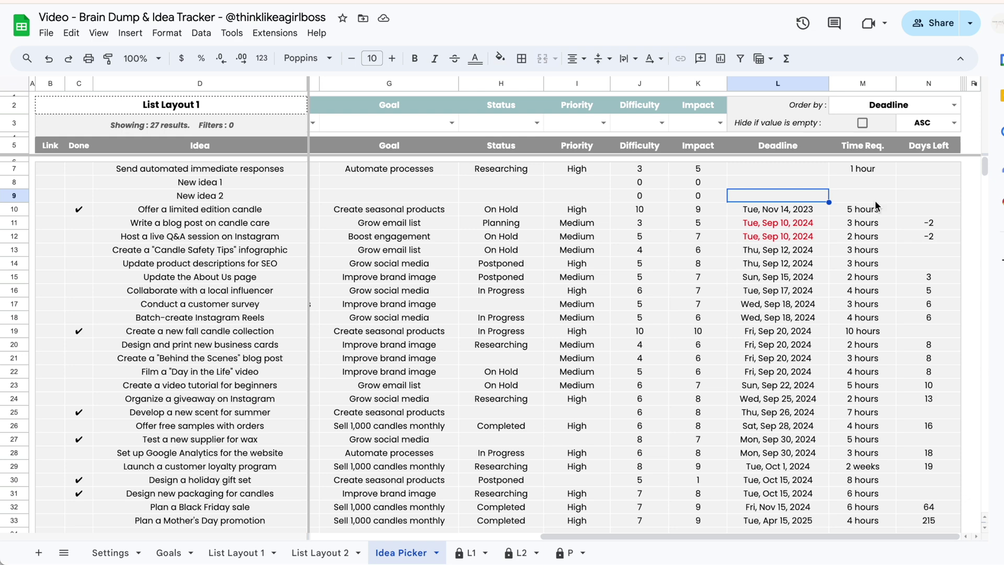
pyautogui.click(864, 124)
pyautogui.press('space')
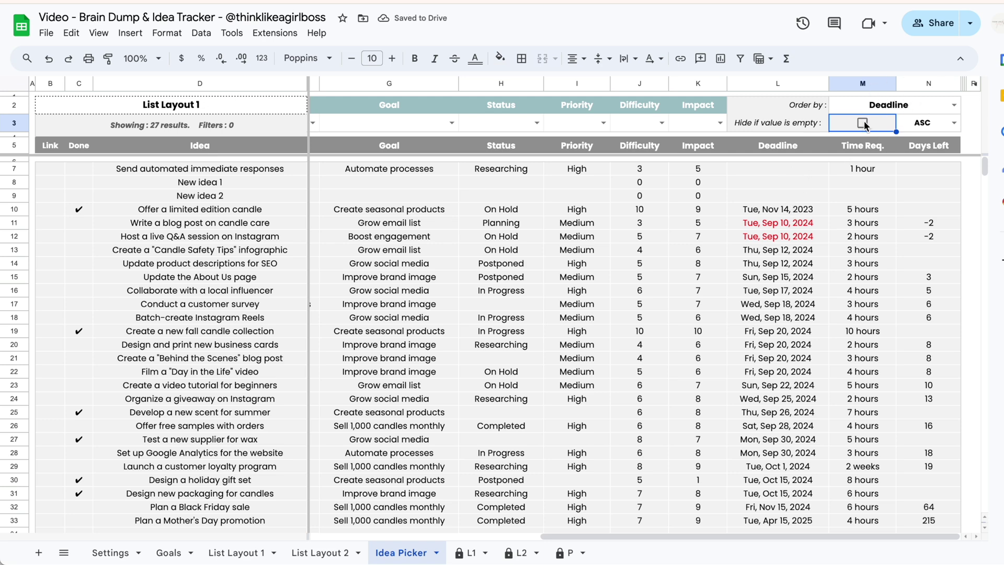
# Order by Status, toggling Hide if value is empty on and back off.
pyautogui.click(954, 105)
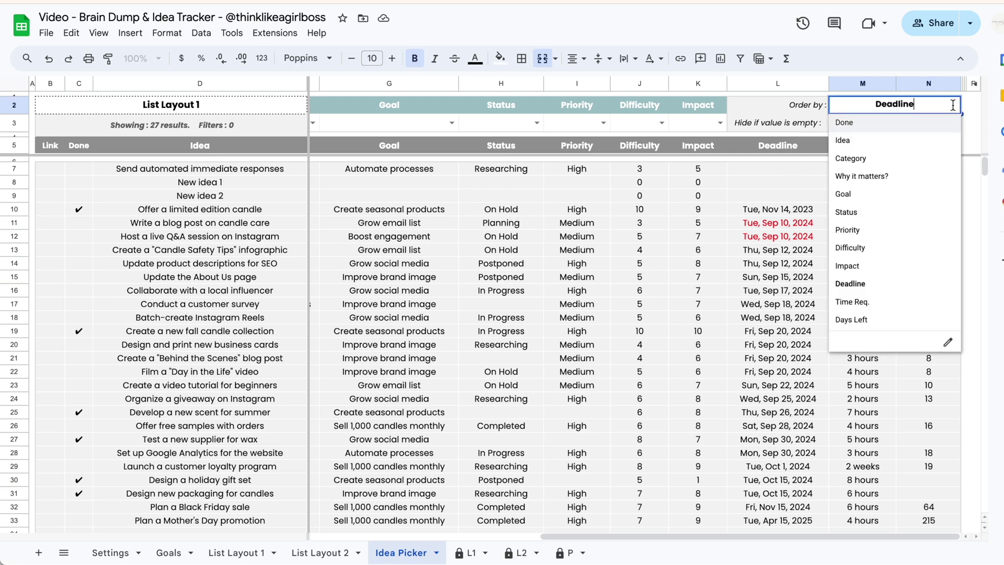
pyautogui.click(858, 212)
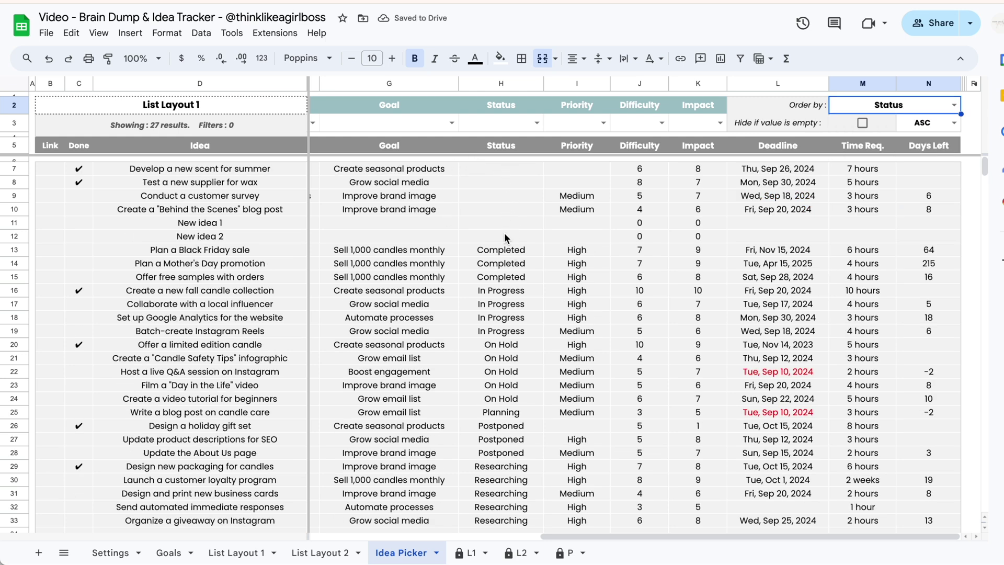
pyautogui.click(862, 123)
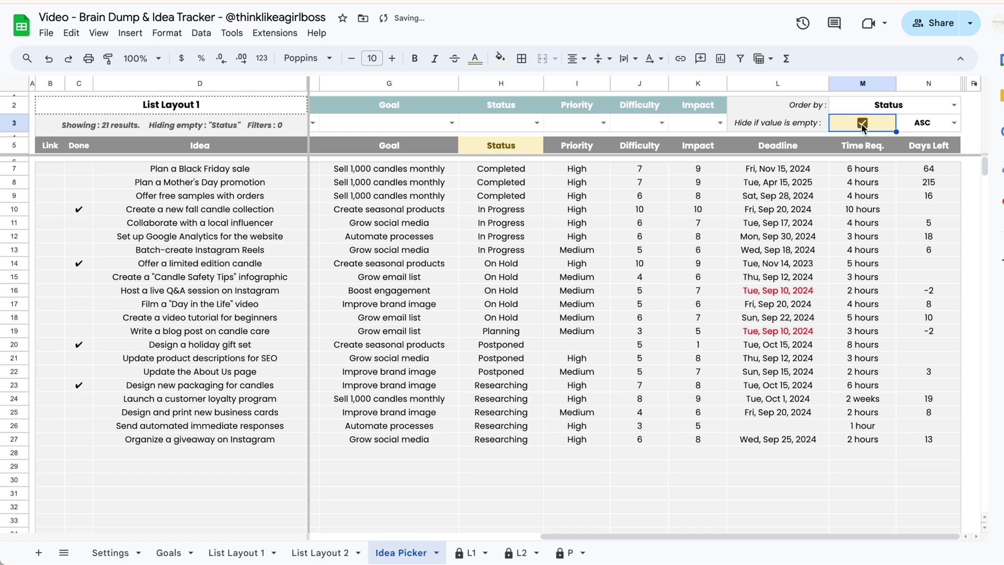
pyautogui.press('Up')
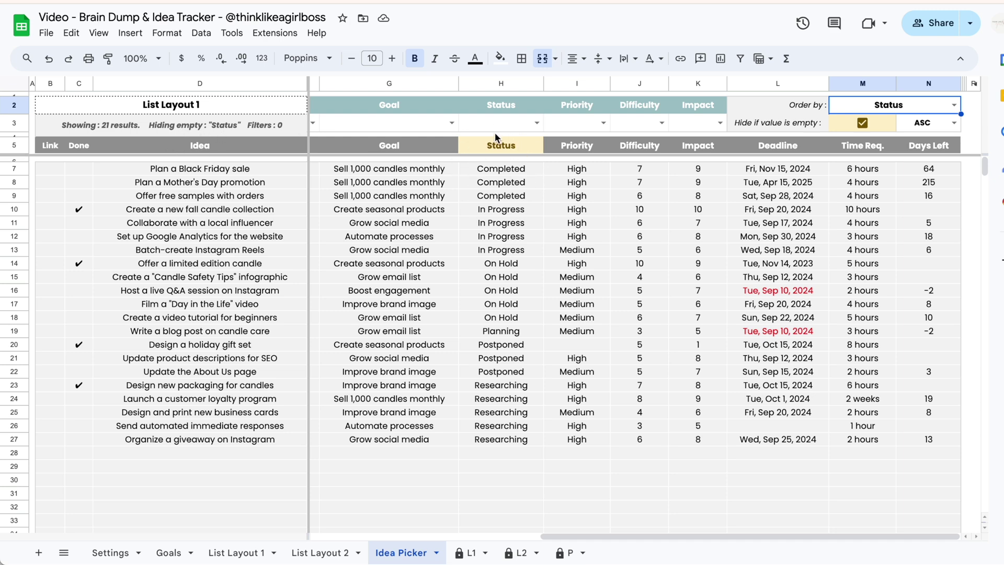
pyautogui.click(863, 123)
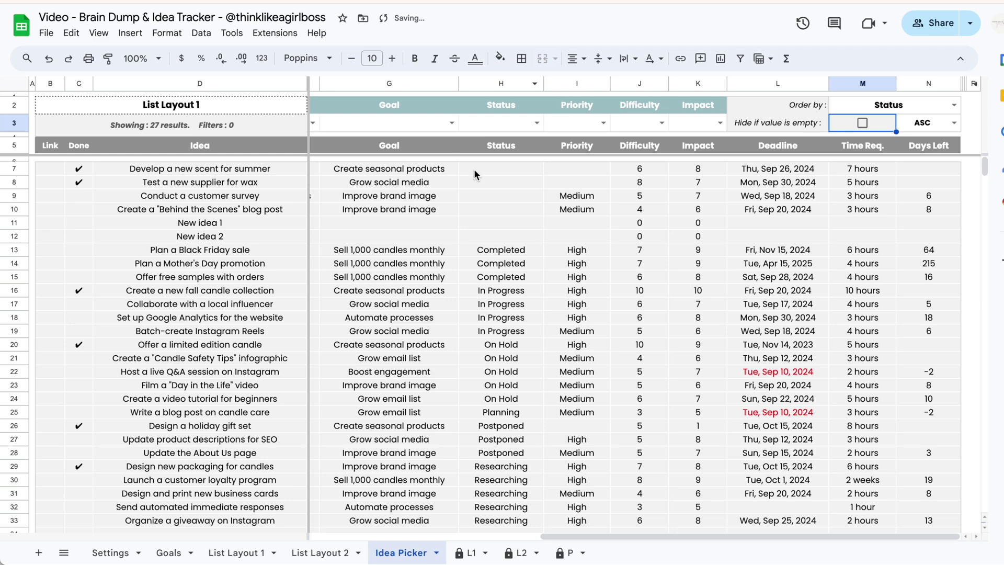